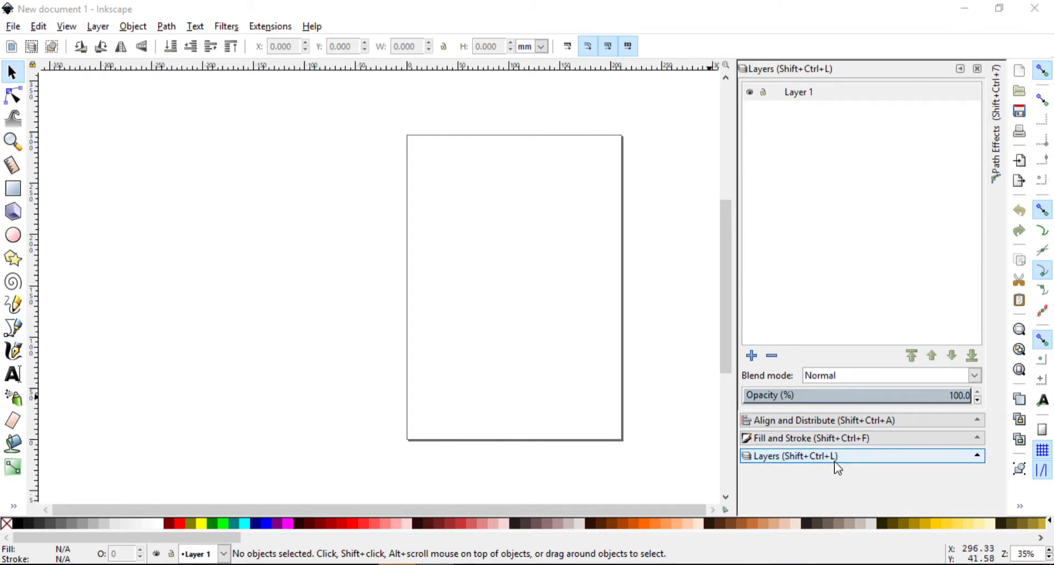
- Expand the Align and Distribute panel and glance through the Path menu without choosing anything
click(788, 420)
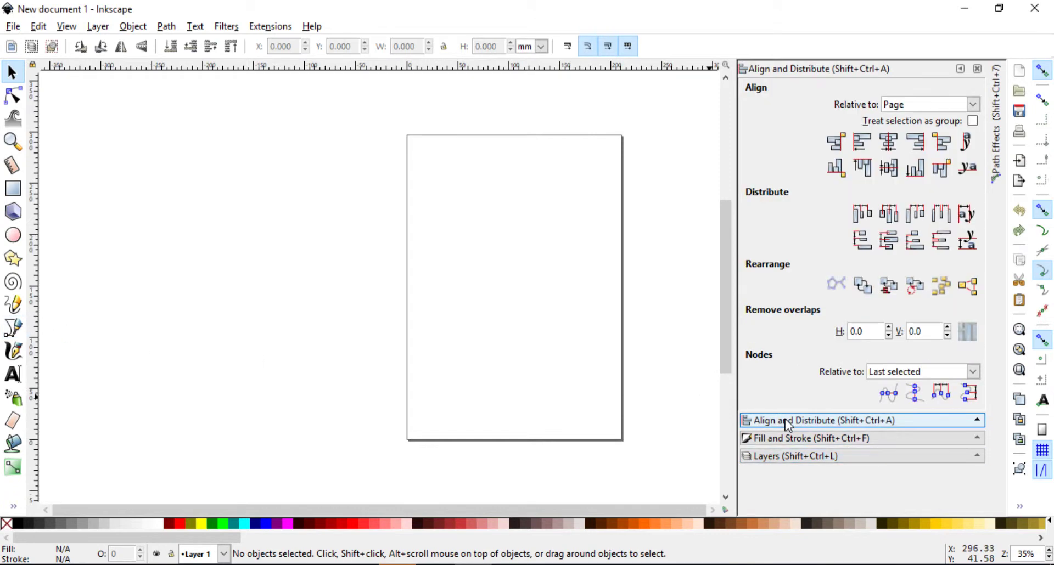
click(167, 27)
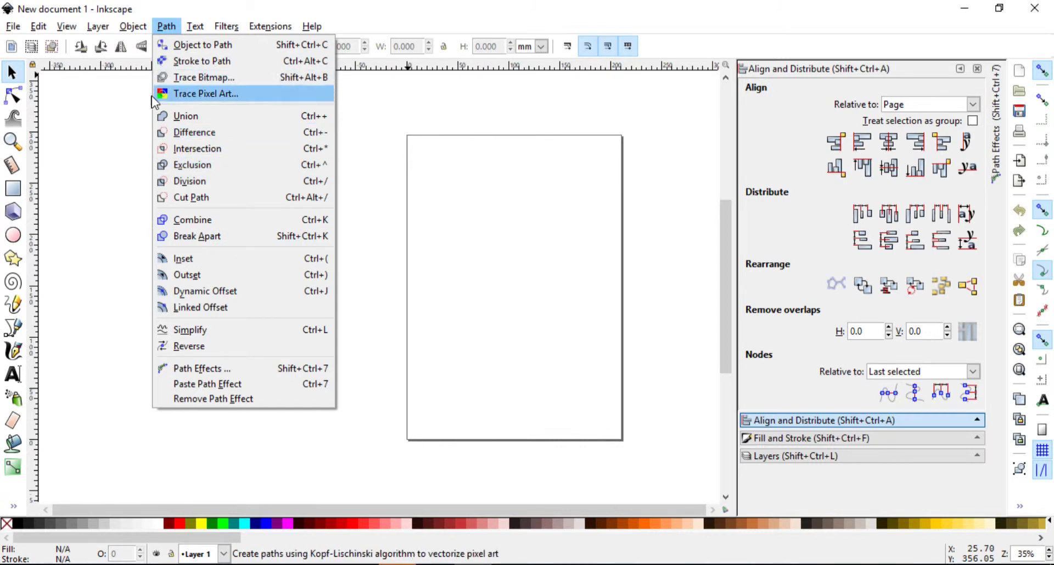
click(504, 284)
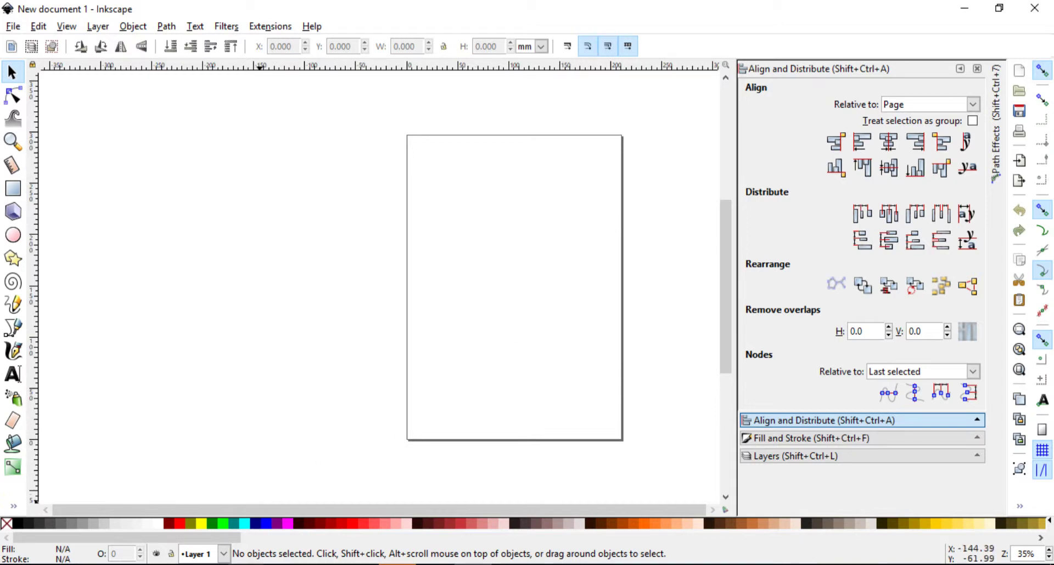
- Switch to the Chrome window with 'clock design' image results and scroll through them
click(351, 564)
click(258, 535)
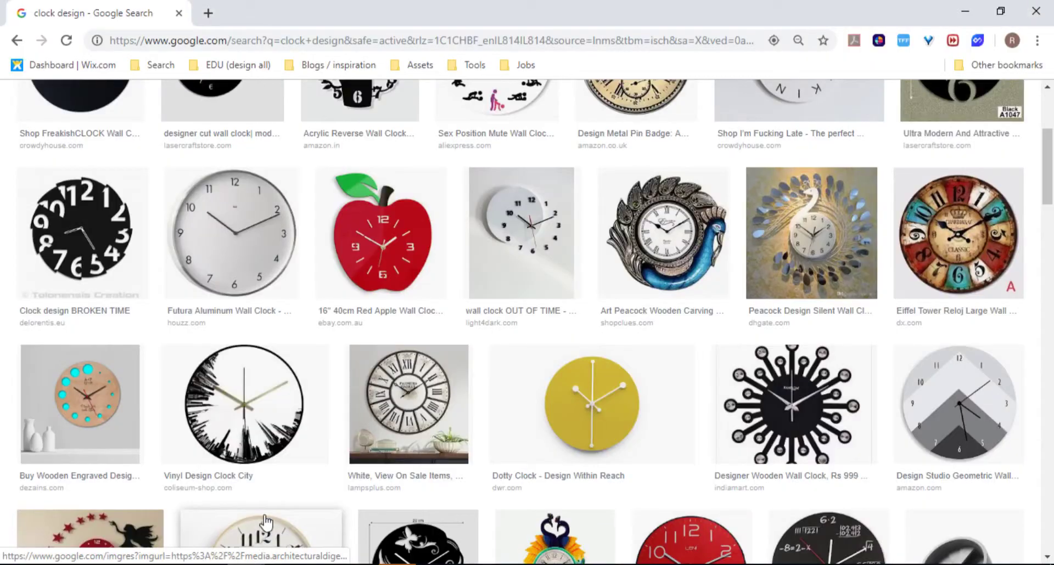
scroll(362, 409, up, 4)
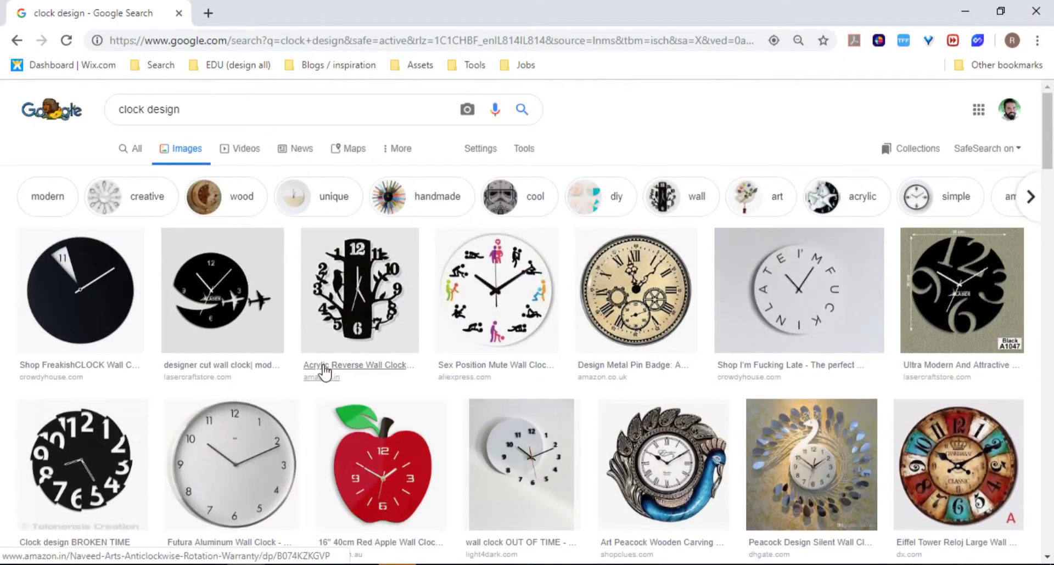
scroll(687, 365, down, 1)
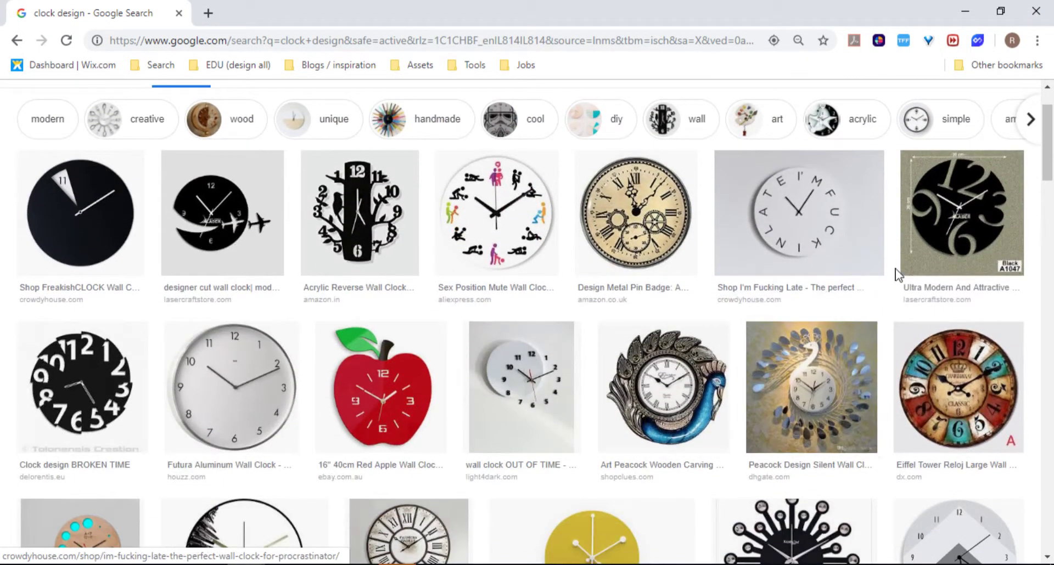
scroll(307, 291, down, 3)
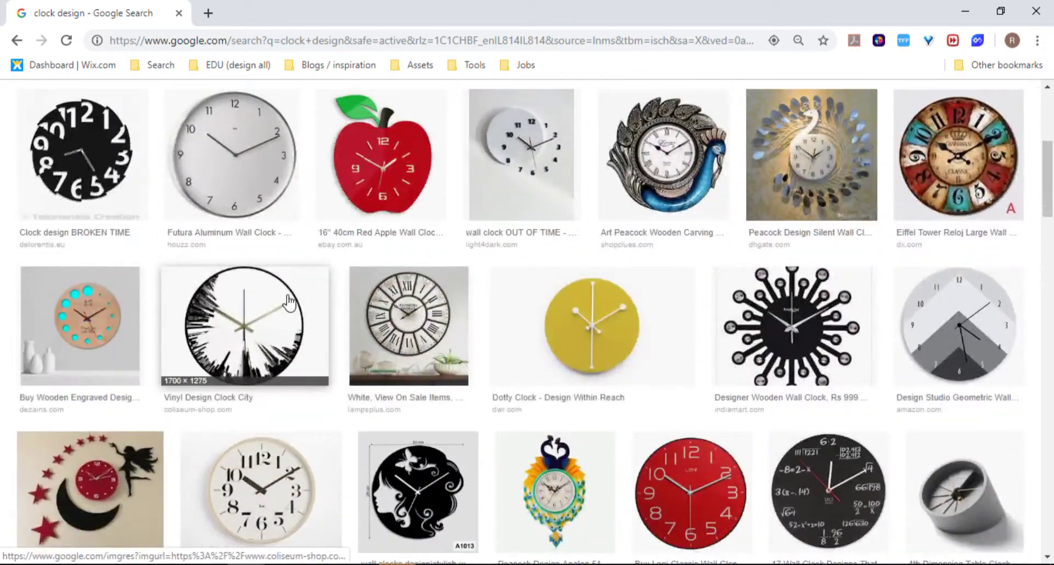
scroll(286, 385, down, 2)
scroll(286, 384, down, 5)
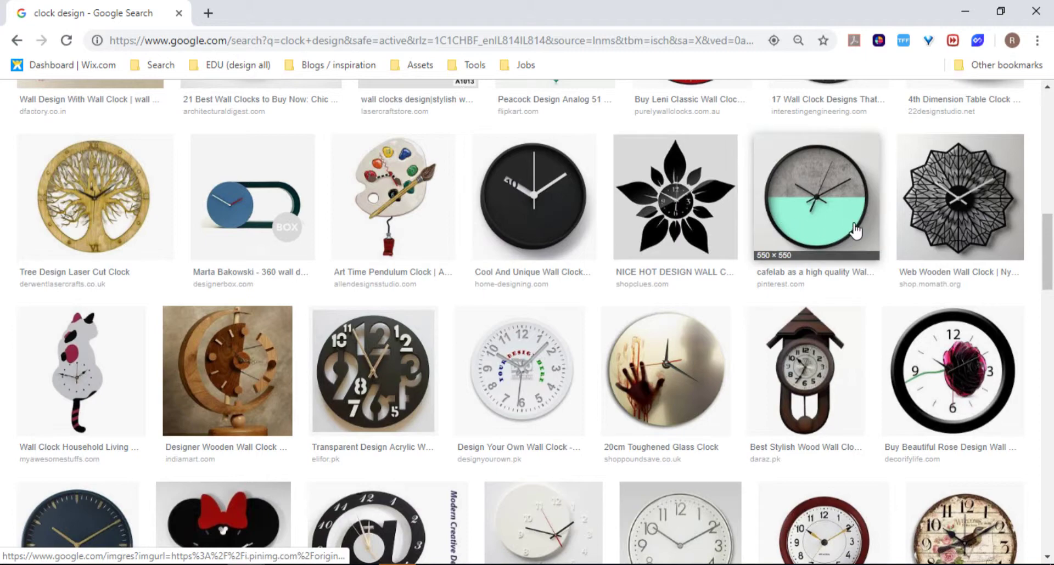
- Preview the SKÄRIG IKEA, Minnie Mouse and Evie charcoal wall clocks for reference
click(77, 516)
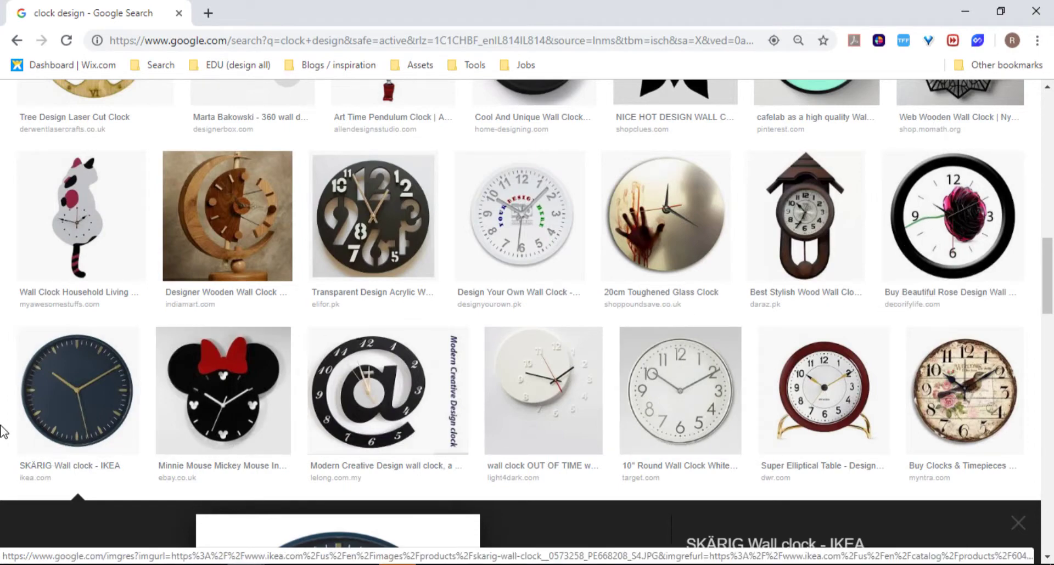
click(175, 412)
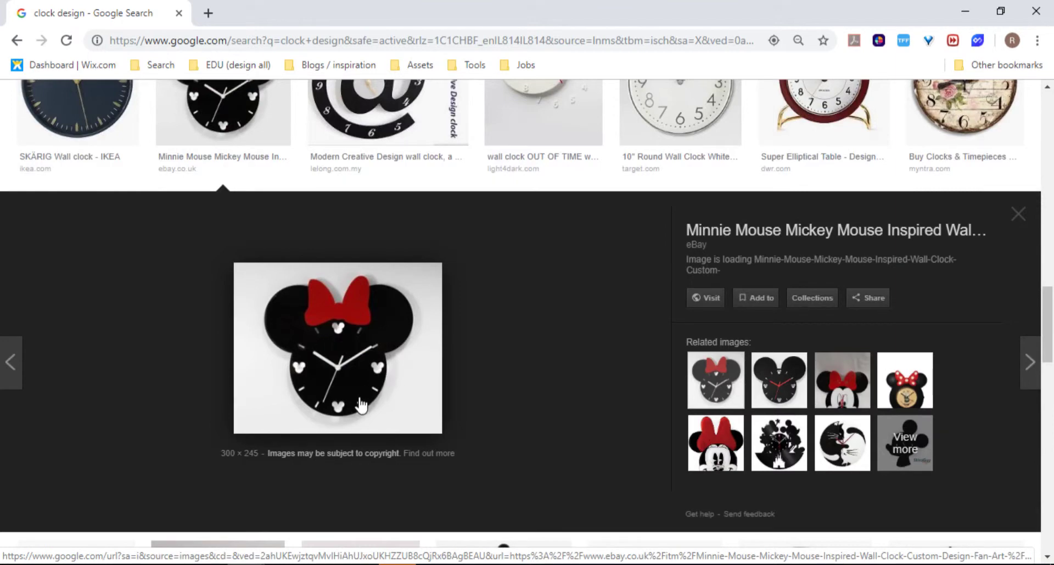
click(105, 140)
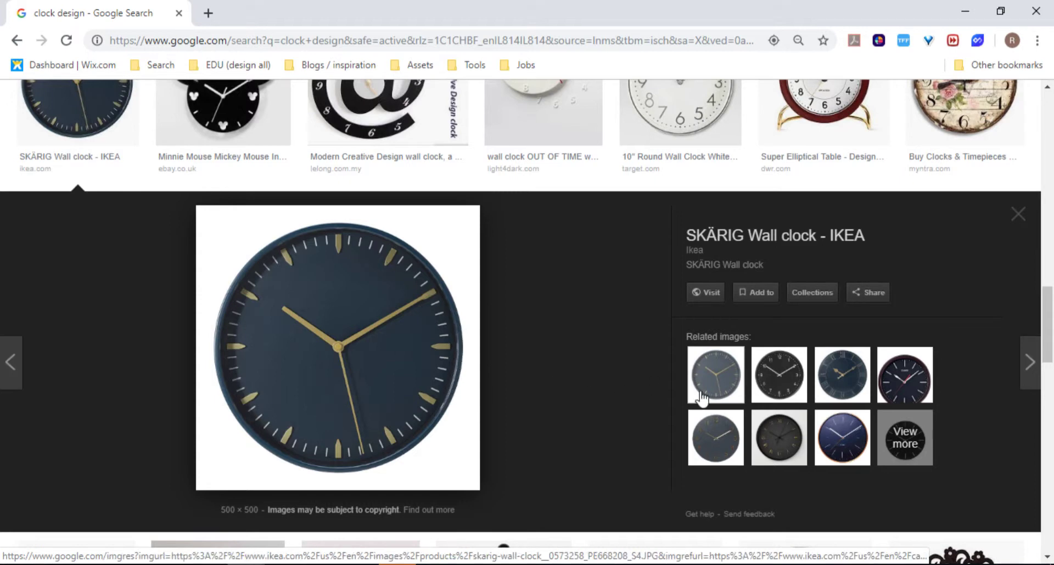
click(775, 441)
click(720, 447)
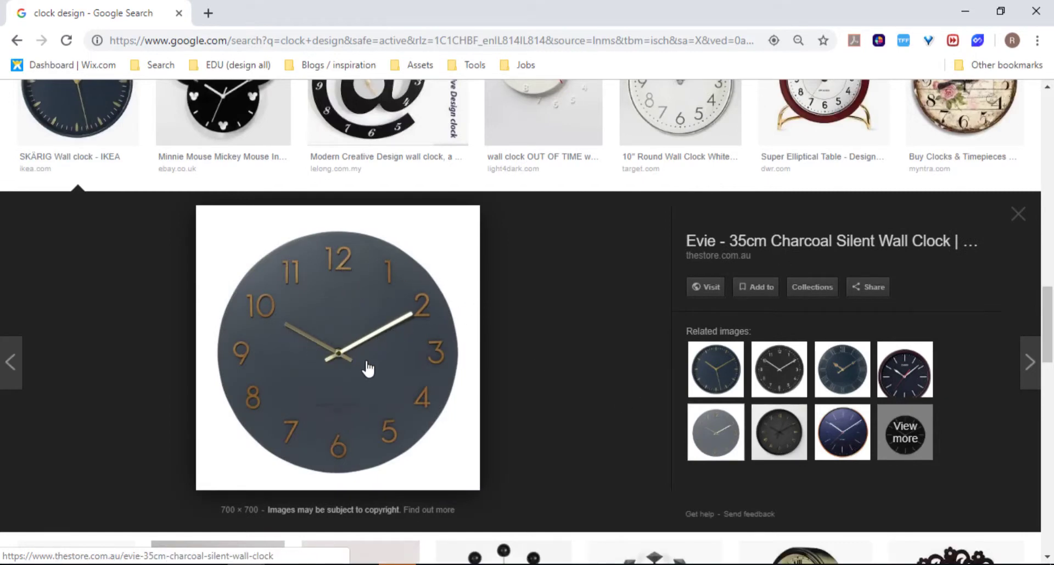
scroll(407, 299, up, 4)
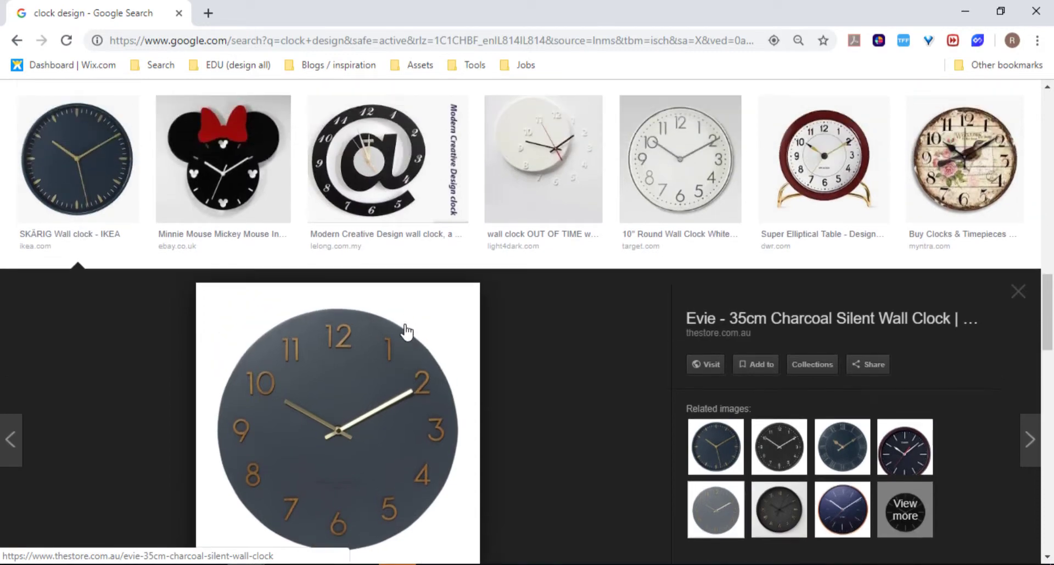
scroll(407, 299, up, 5)
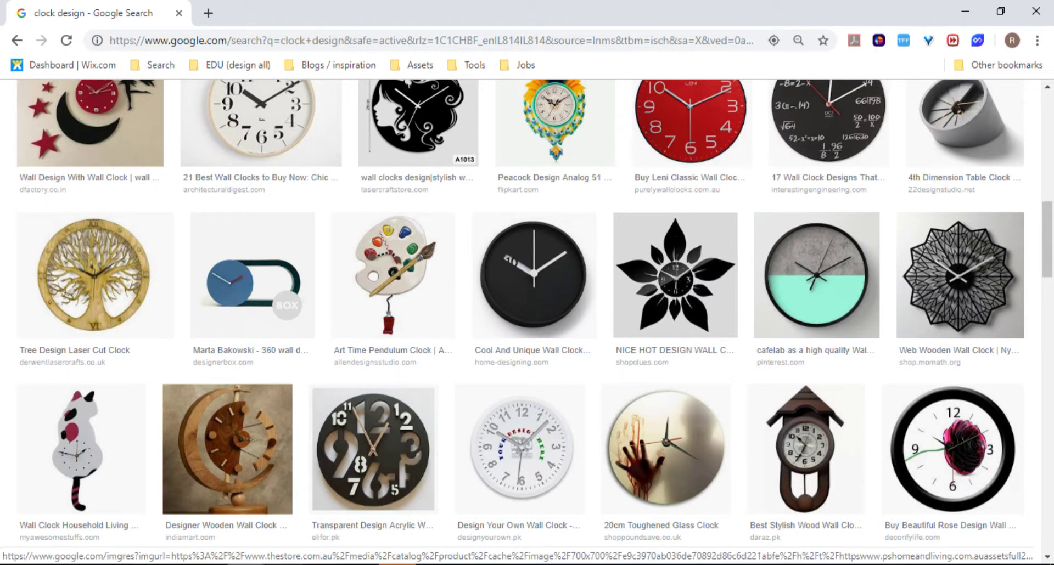
mouse_move(395, 564)
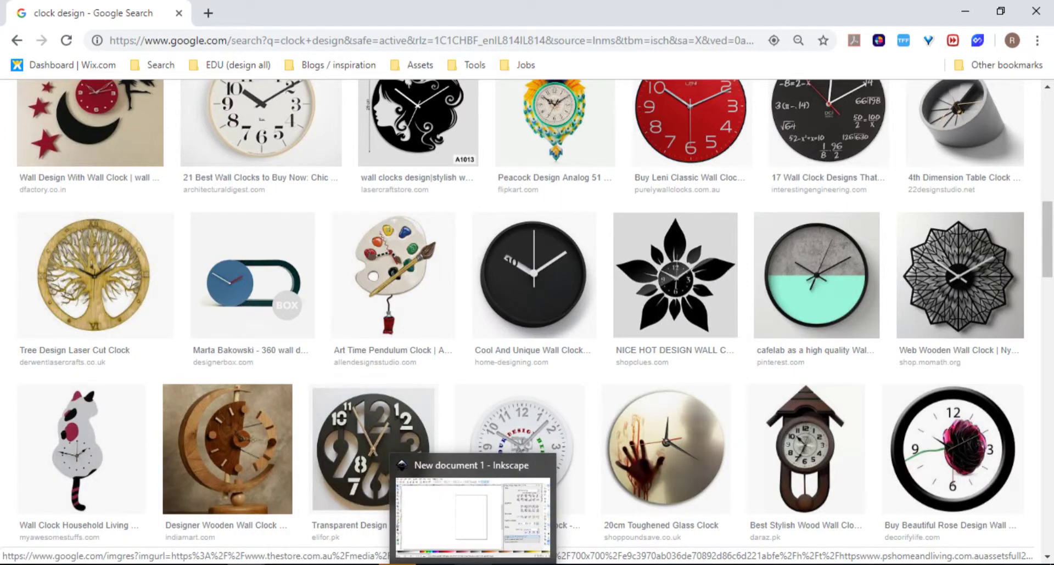
- Return to Inkscape, pan the page left, and open Document Properties
click(511, 561)
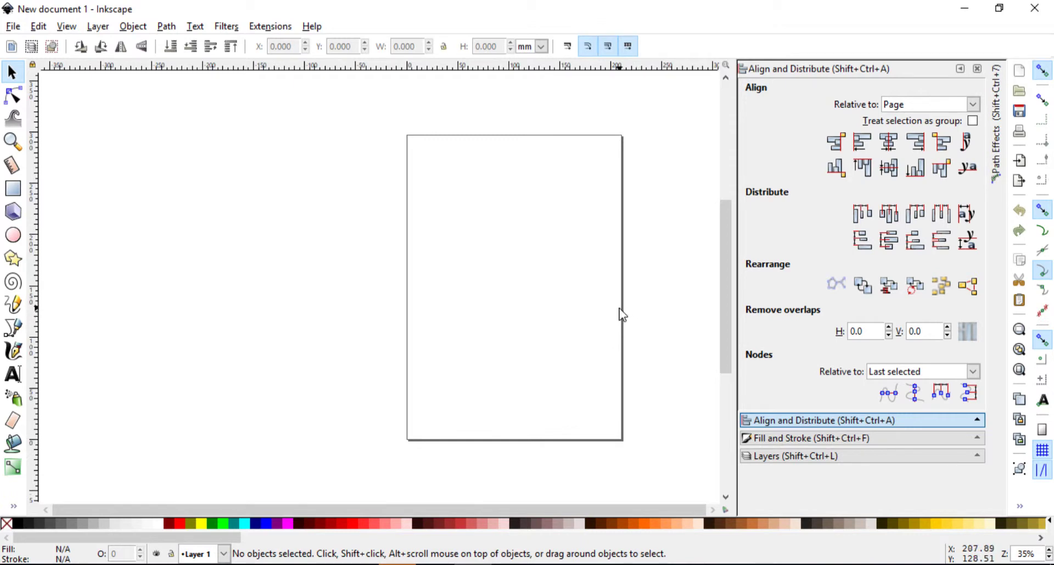
key(space)
drag(572, 297, 477, 307)
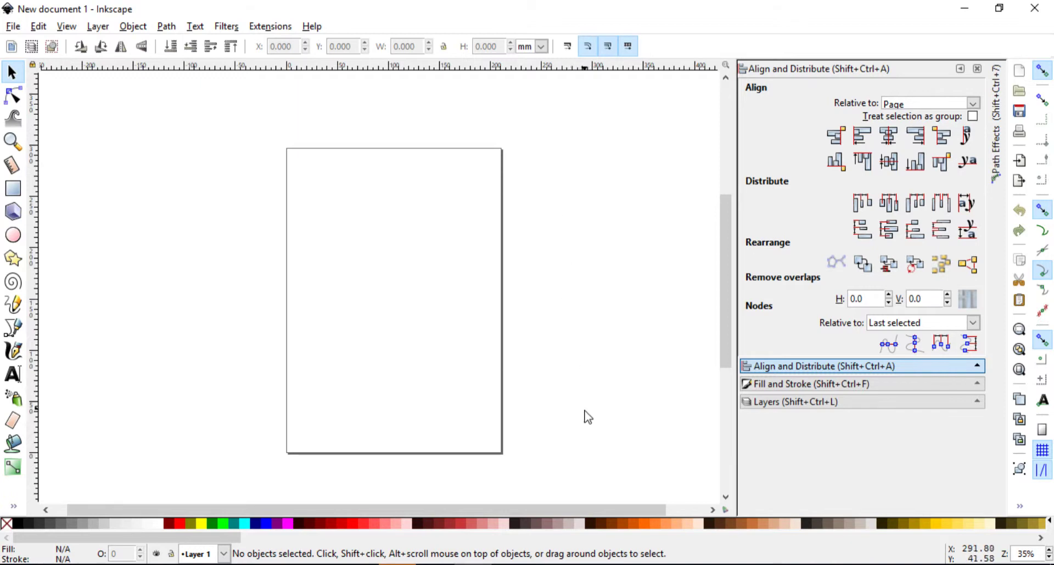
click(14, 27)
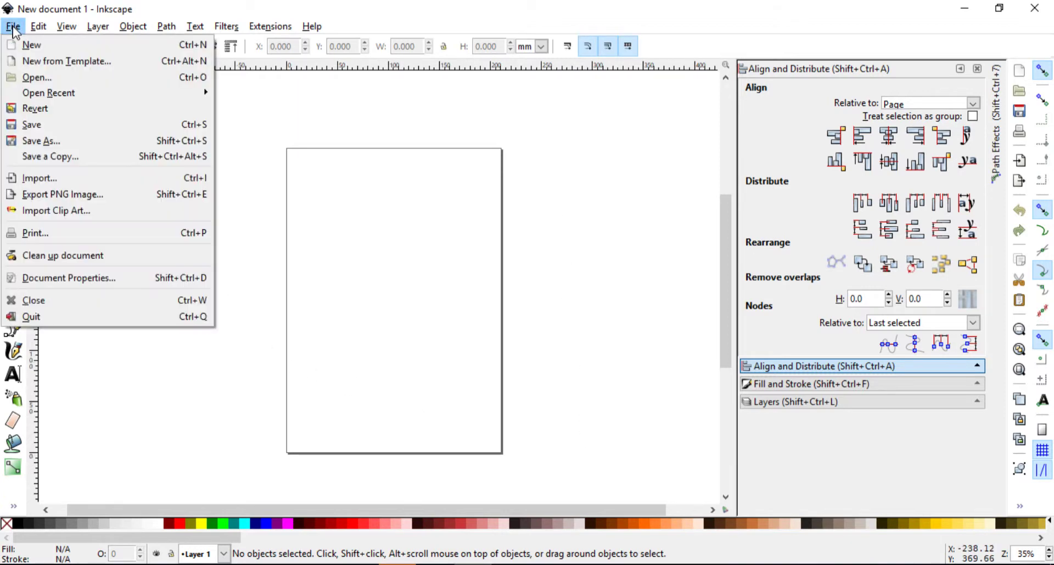
click(81, 277)
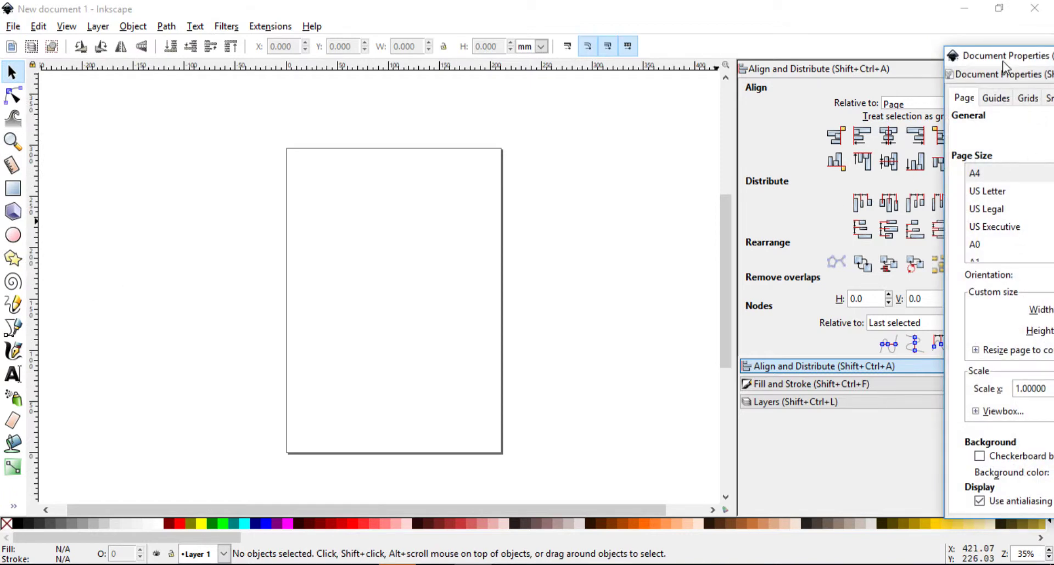
- Set the page size to 300 × 300 mm in a floating Document Properties window
drag(1003, 66, 631, 60)
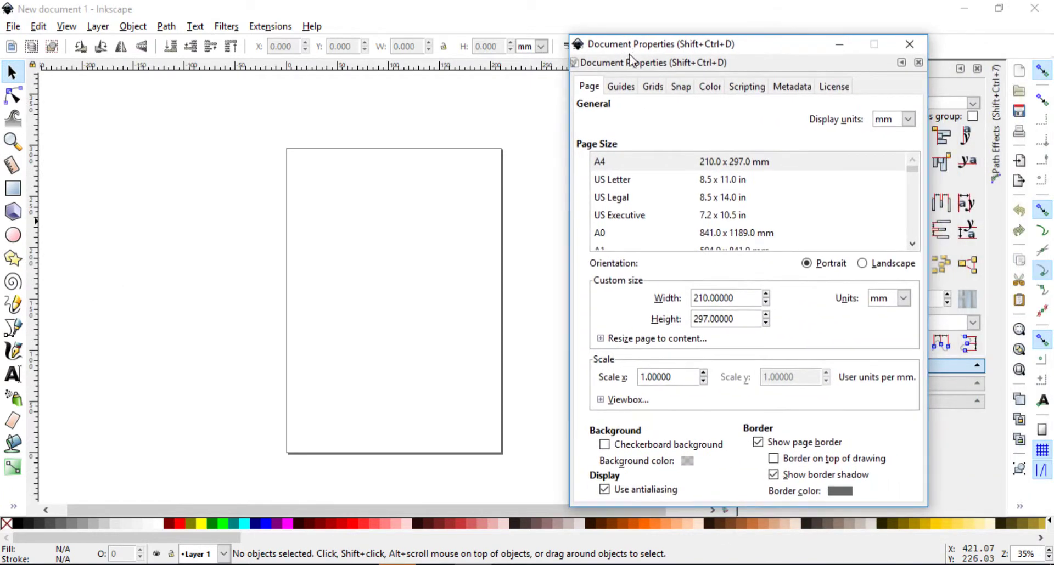
triple_click(752, 299)
text(300)
key(Tab)
text(30)
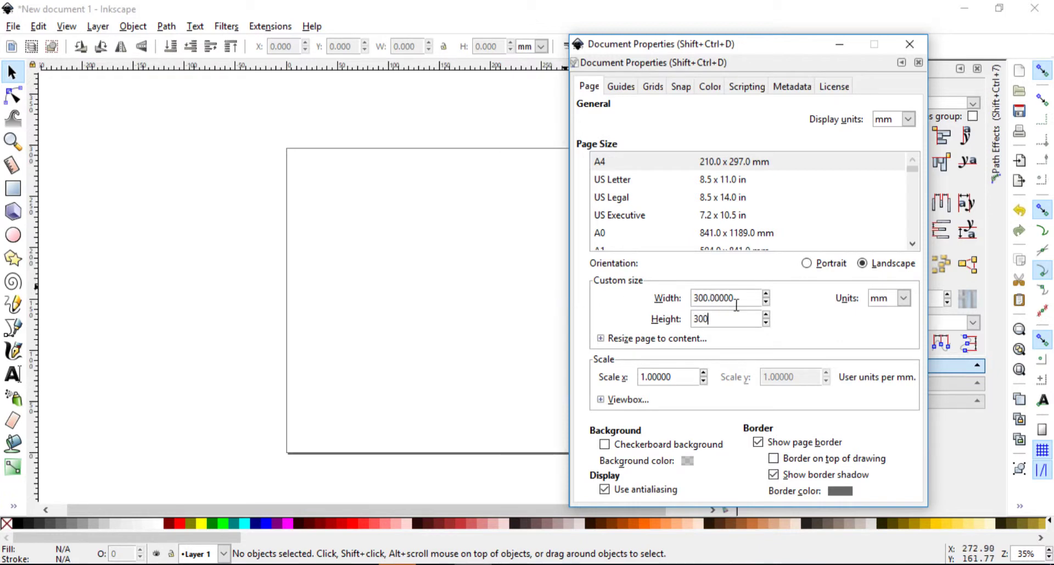
click(902, 300)
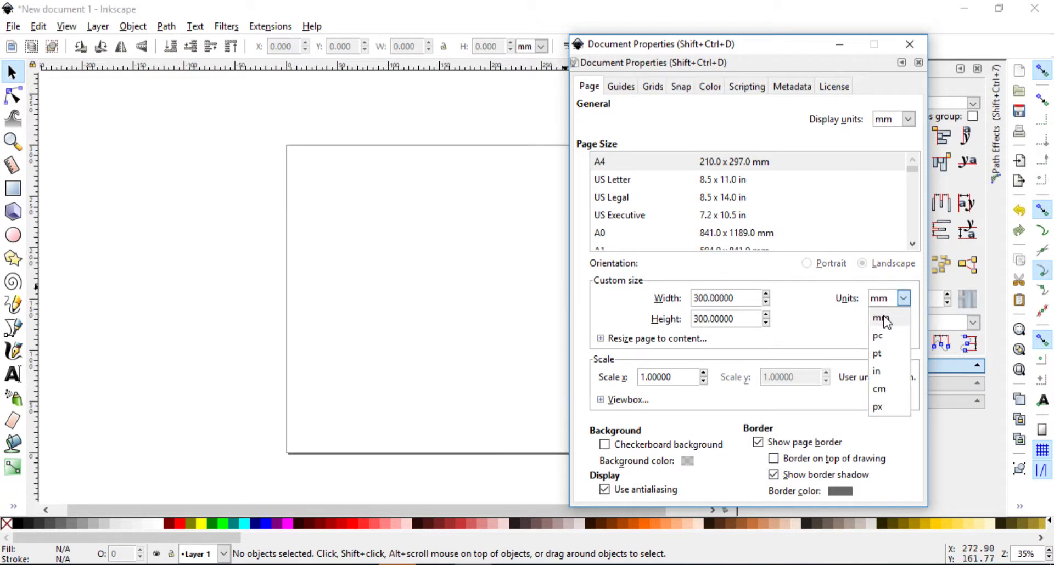
click(851, 323)
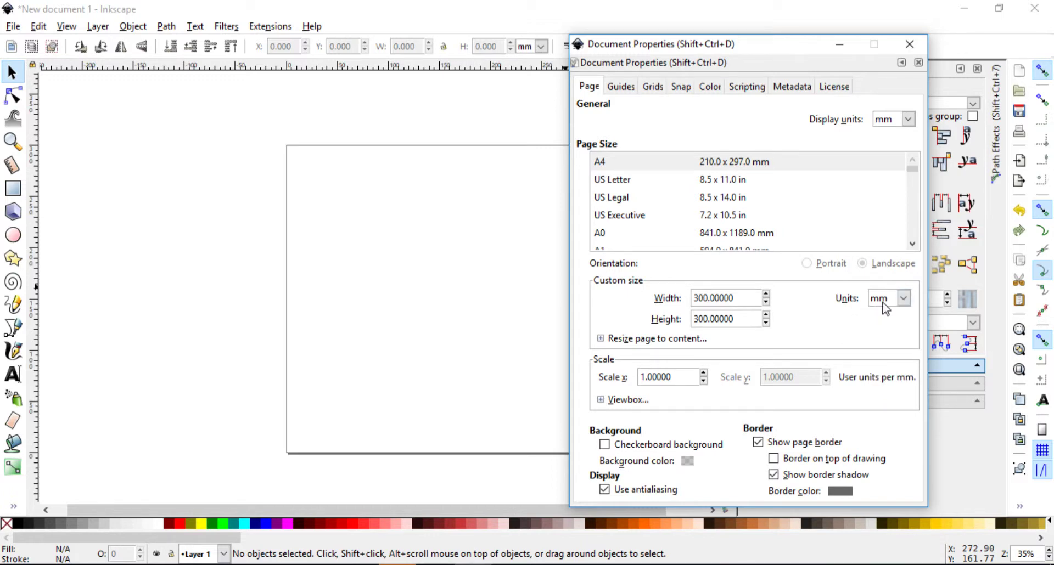
drag(751, 55, 845, 51)
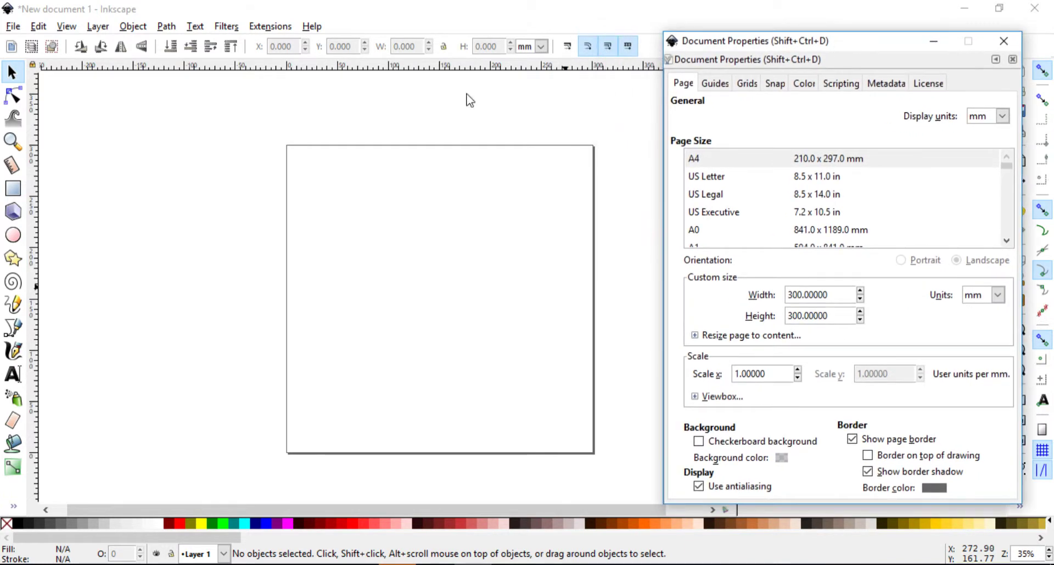
click(11, 28)
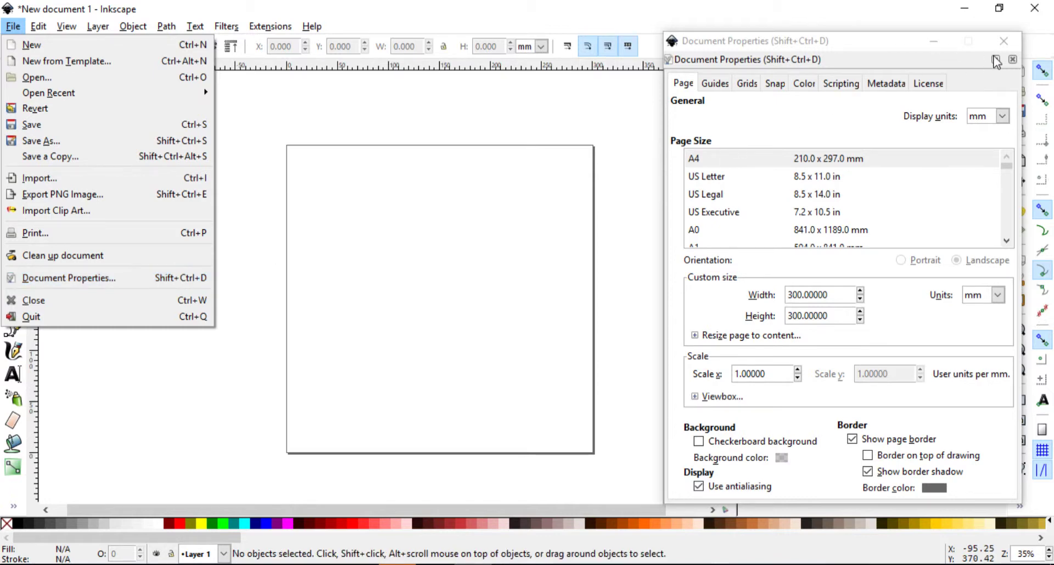
click(1006, 43)
- Close page settings, show the Layers list, and rename Layer 1 to 'frame'
click(1005, 42)
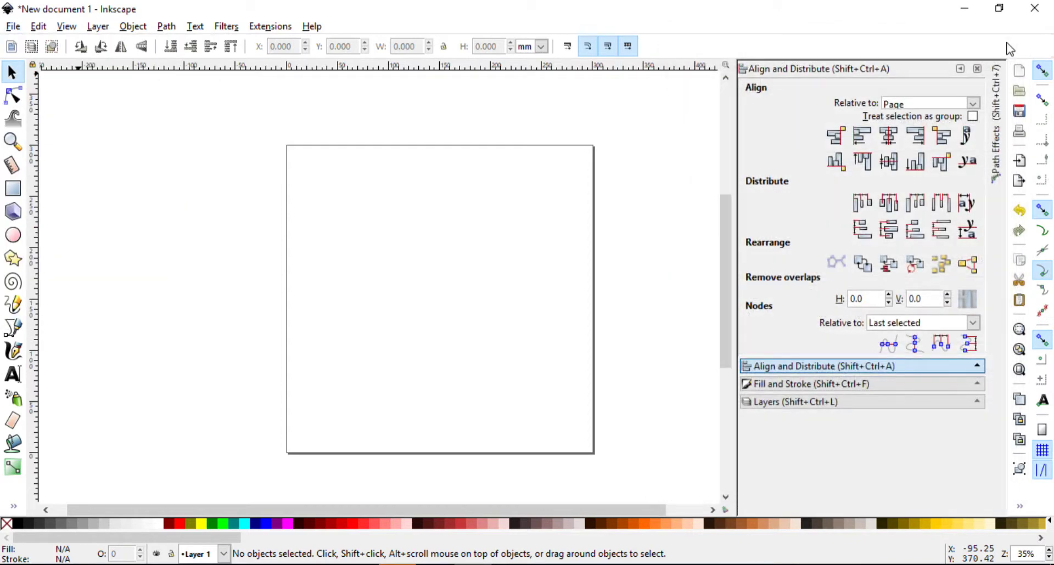
click(768, 408)
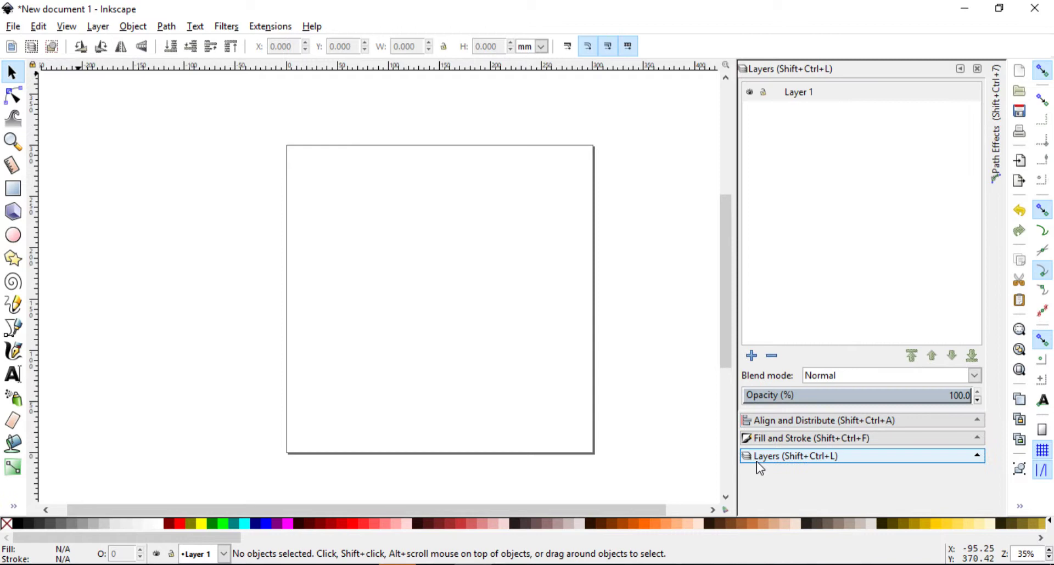
click(805, 98)
double_click(805, 96)
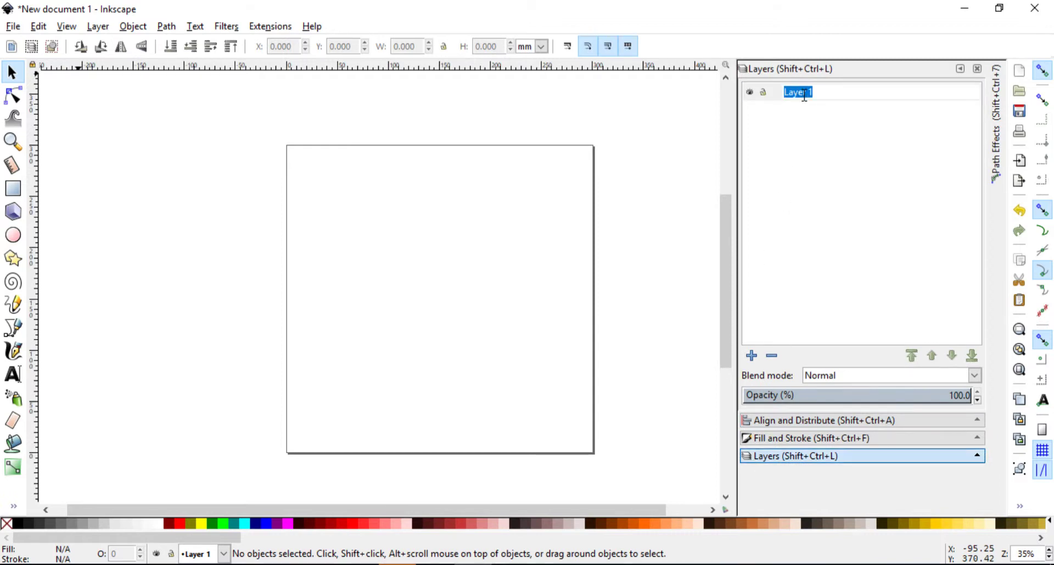
text(frame)
key(Return)
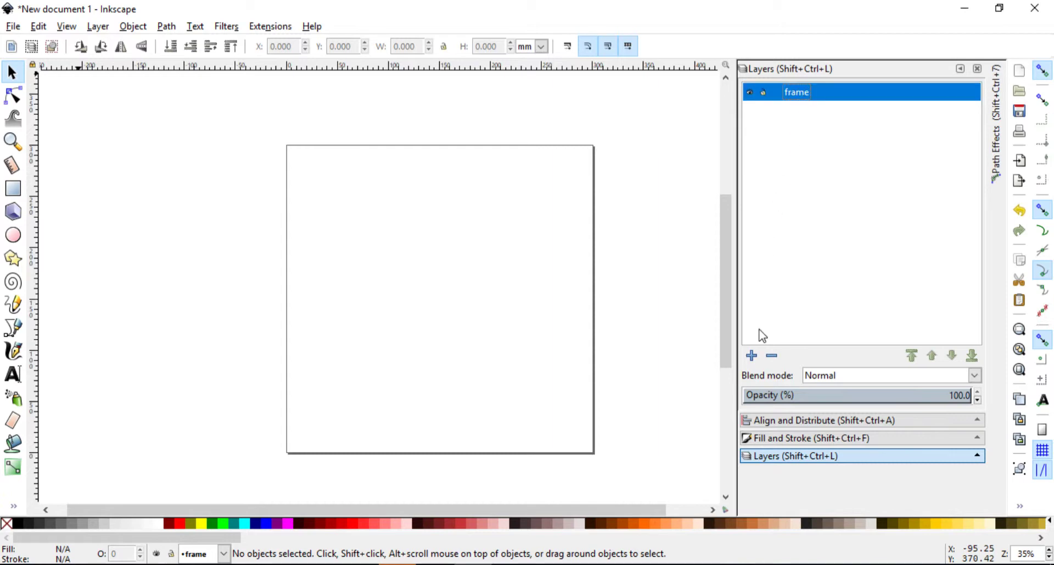
- Add three new layers named minutes, hours and handles above frame
click(749, 358)
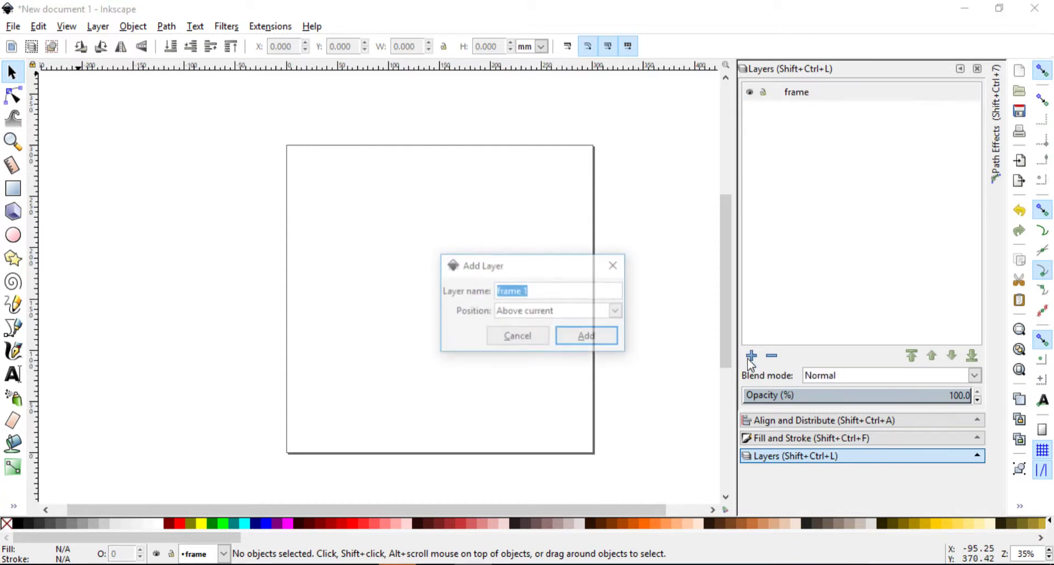
text(minutes)
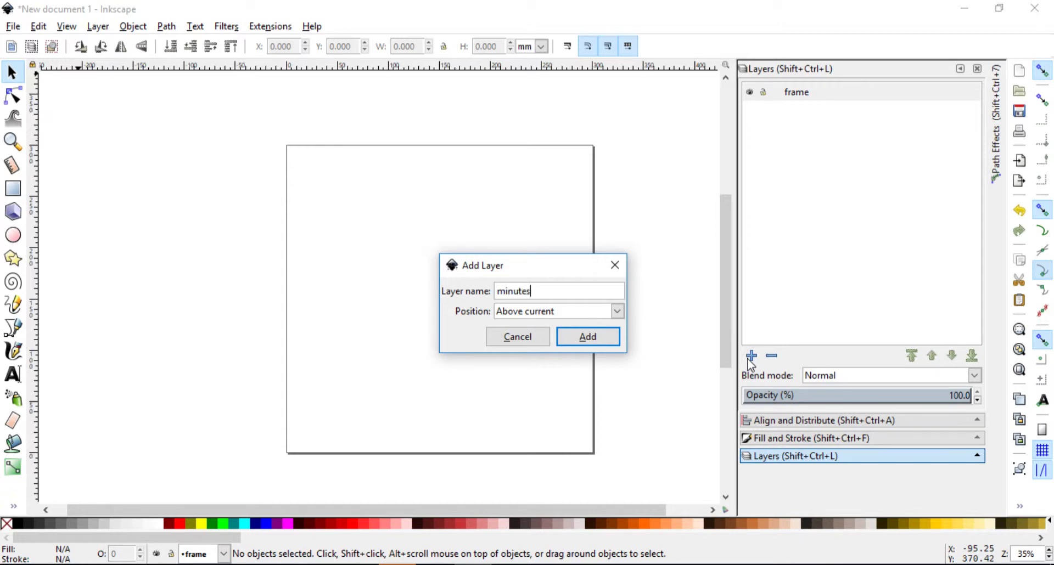
key(Return)
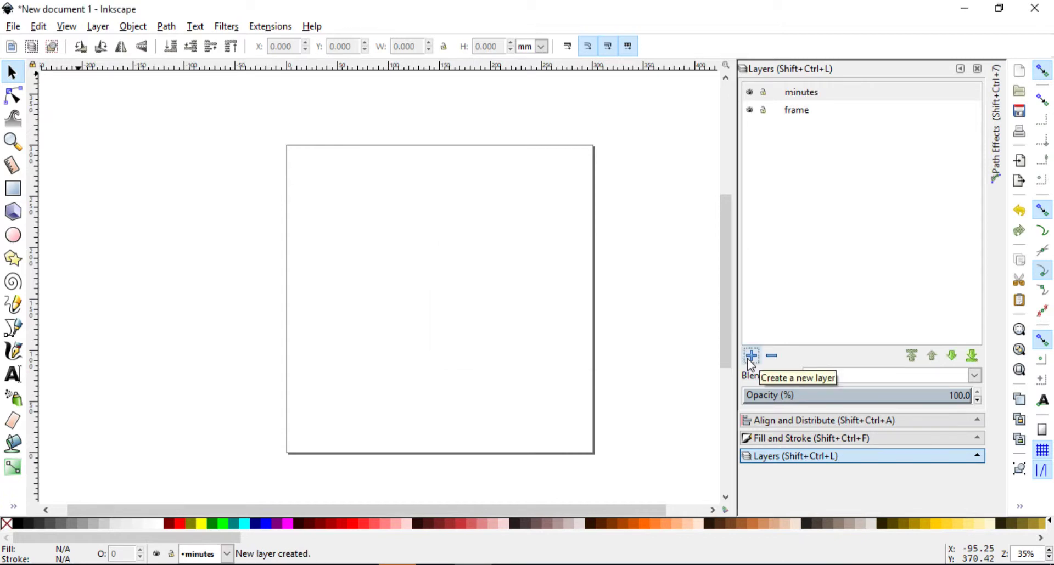
click(750, 357)
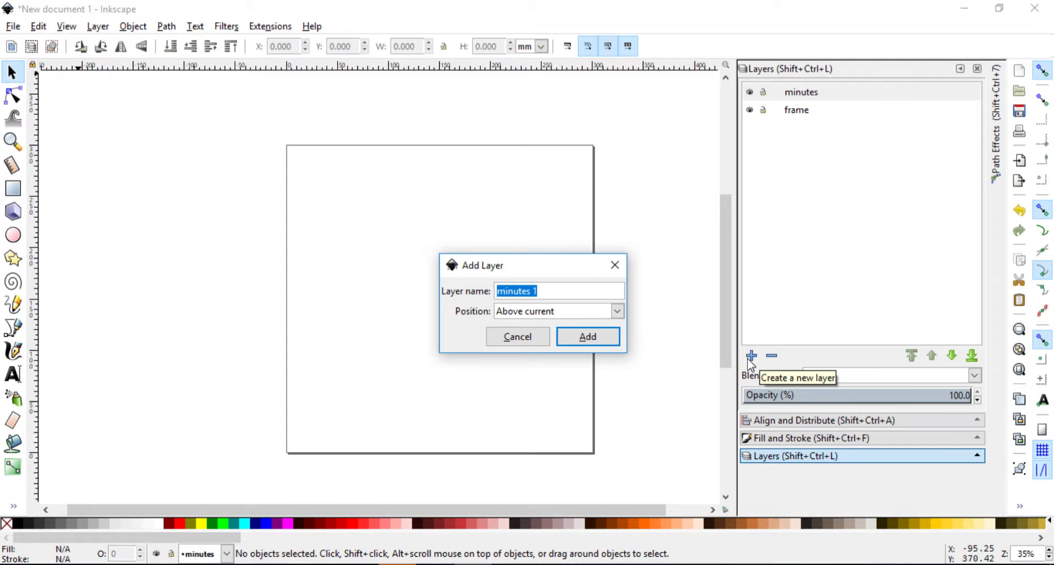
text(hours)
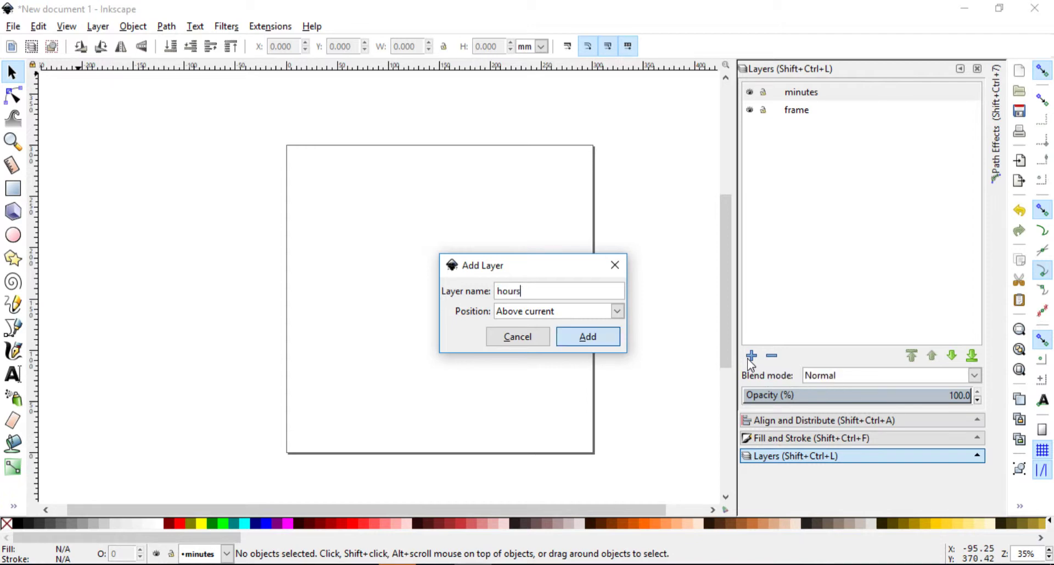
key(Return)
click(747, 360)
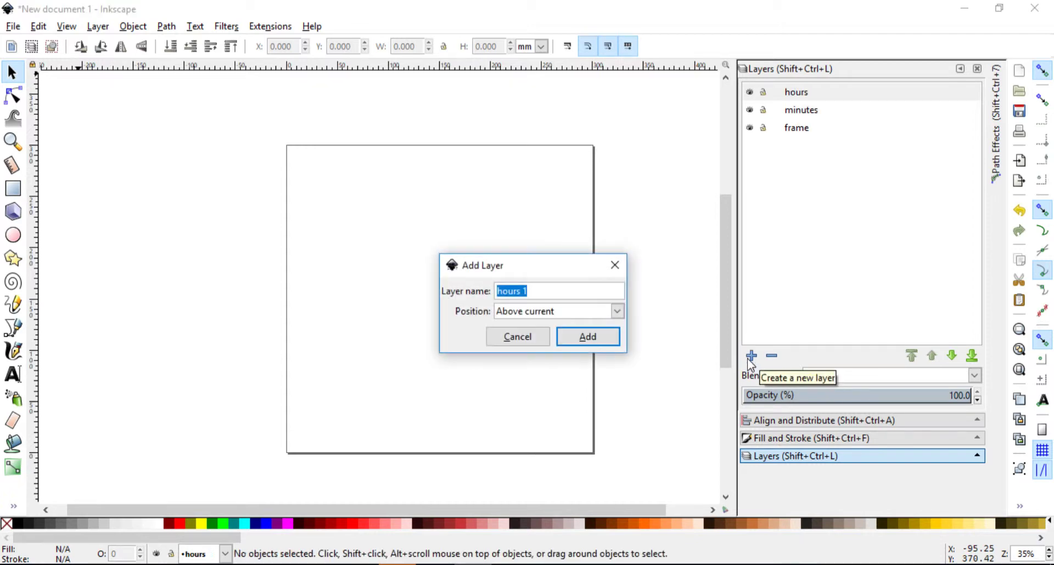
text(handles)
key(Return)
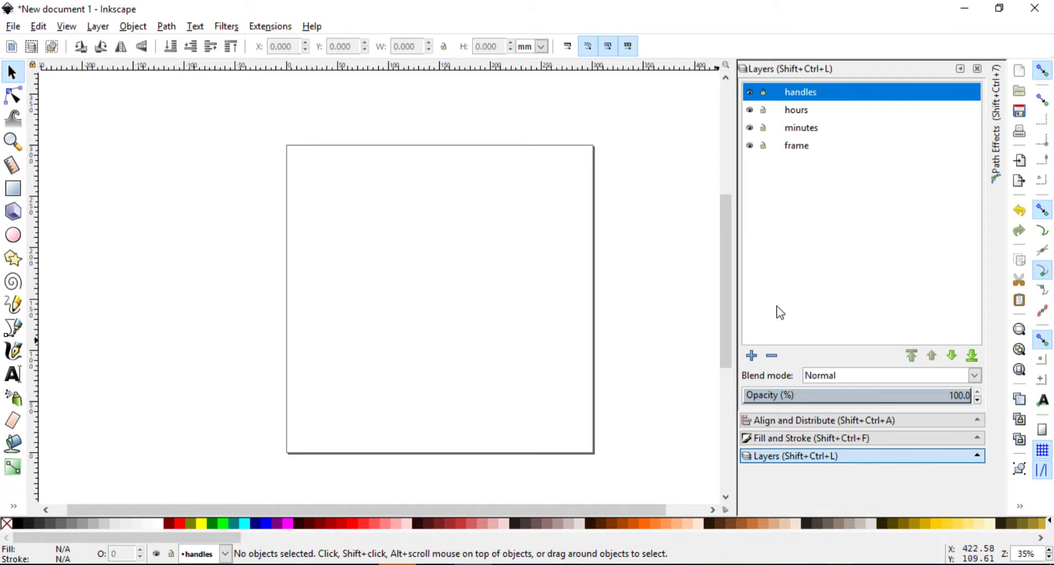
- On the frame layer, drag a horizontal and a vertical guide onto the page
click(797, 147)
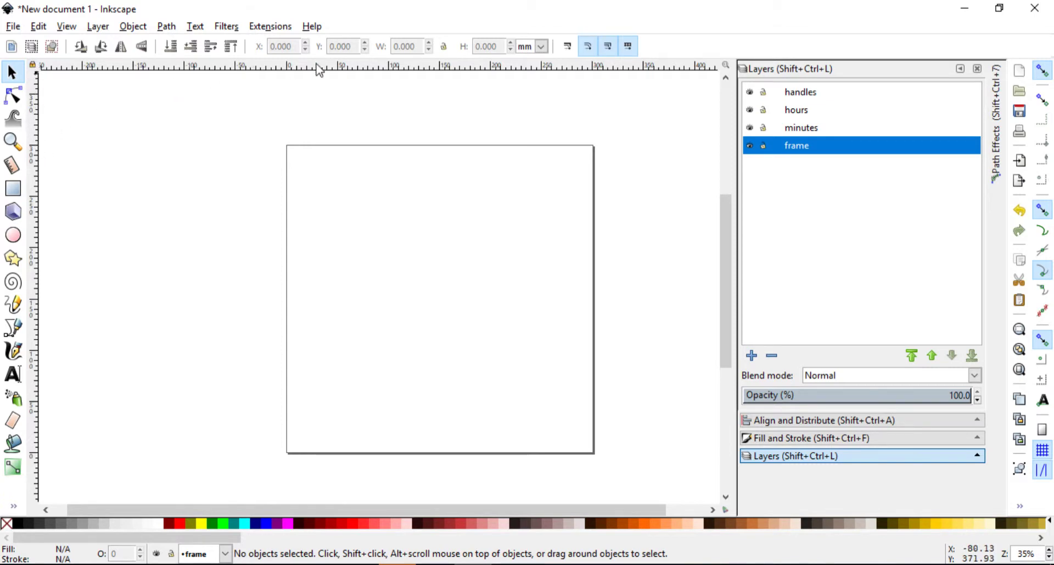
drag(431, 66, 445, 270)
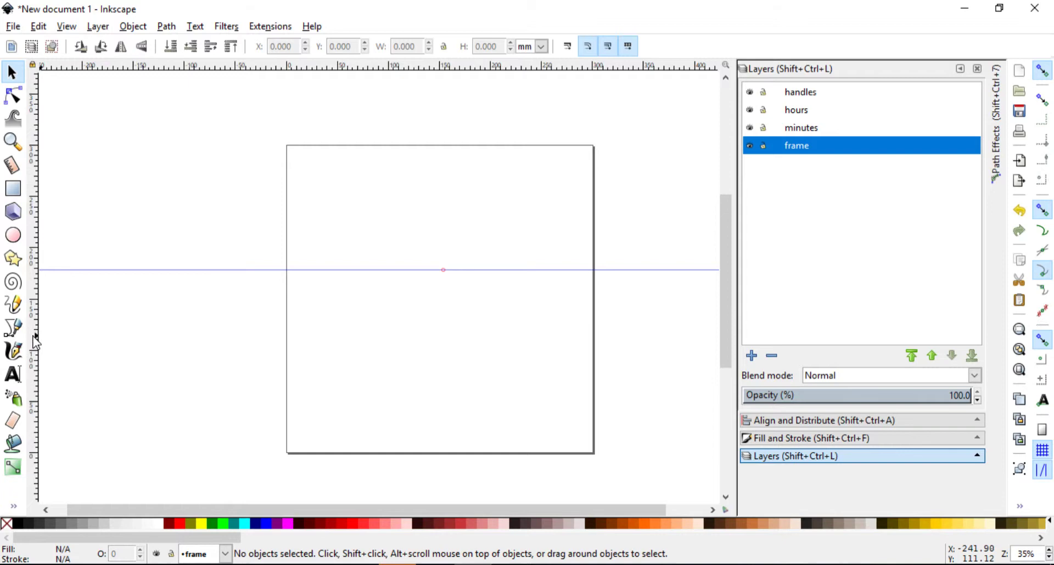
drag(35, 337, 442, 336)
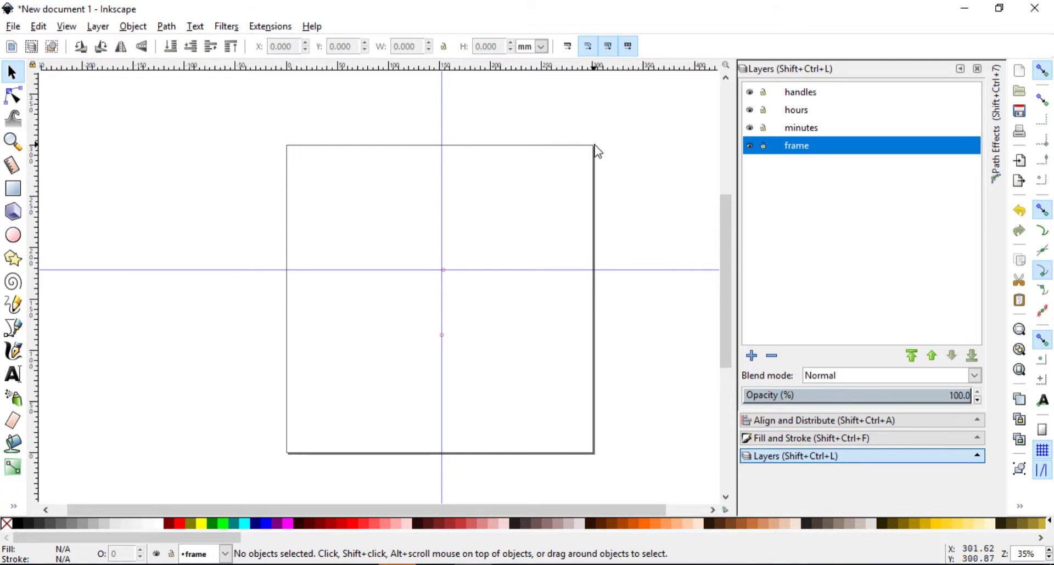
- Position the vertical guide at X 150 mm, Y 150 mm and lock it
click(444, 144)
double_click(444, 144)
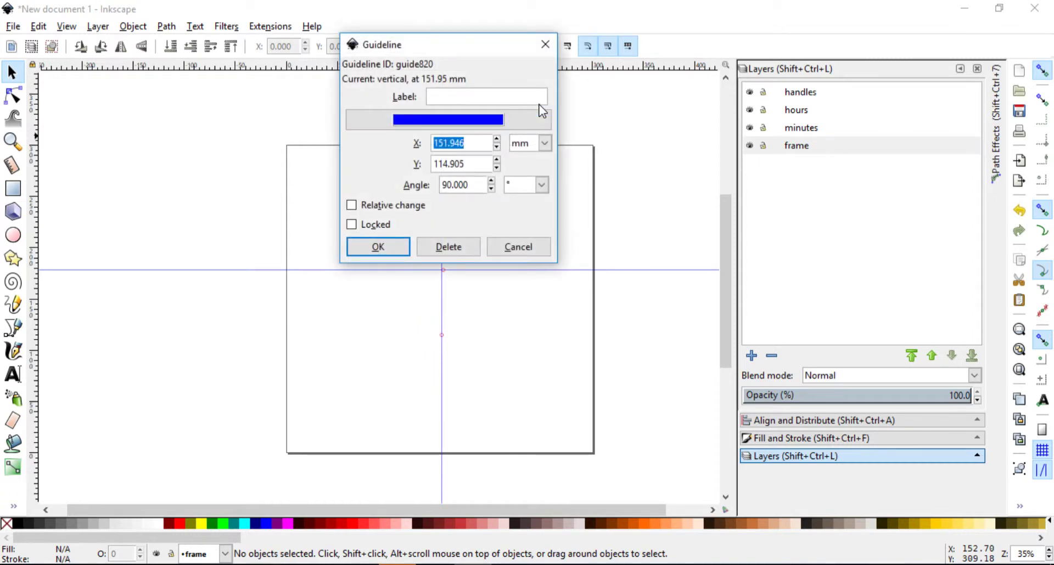
text(150)
key(Tab)
key(Tab)
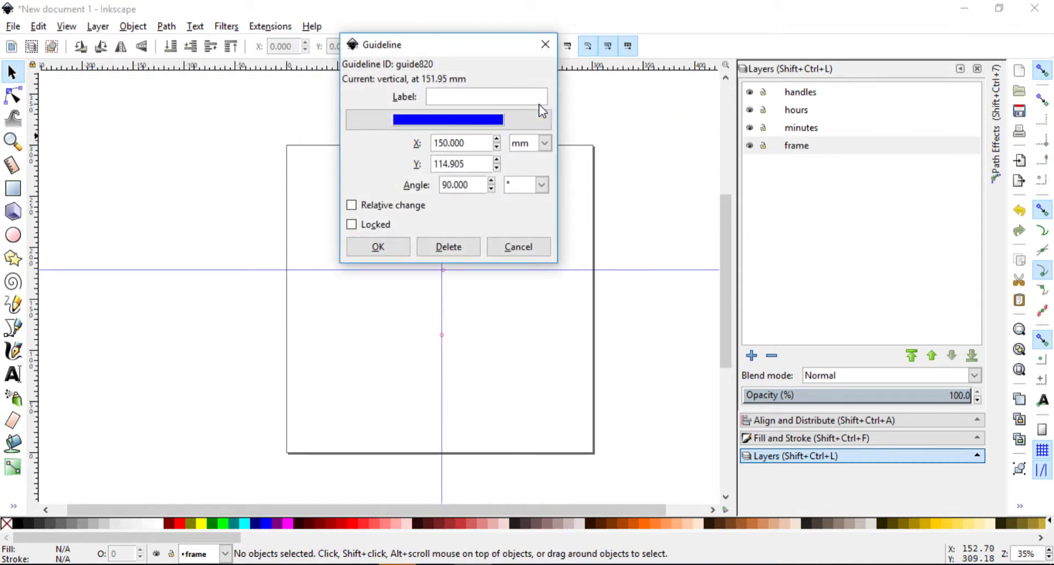
text(150)
key(Tab)
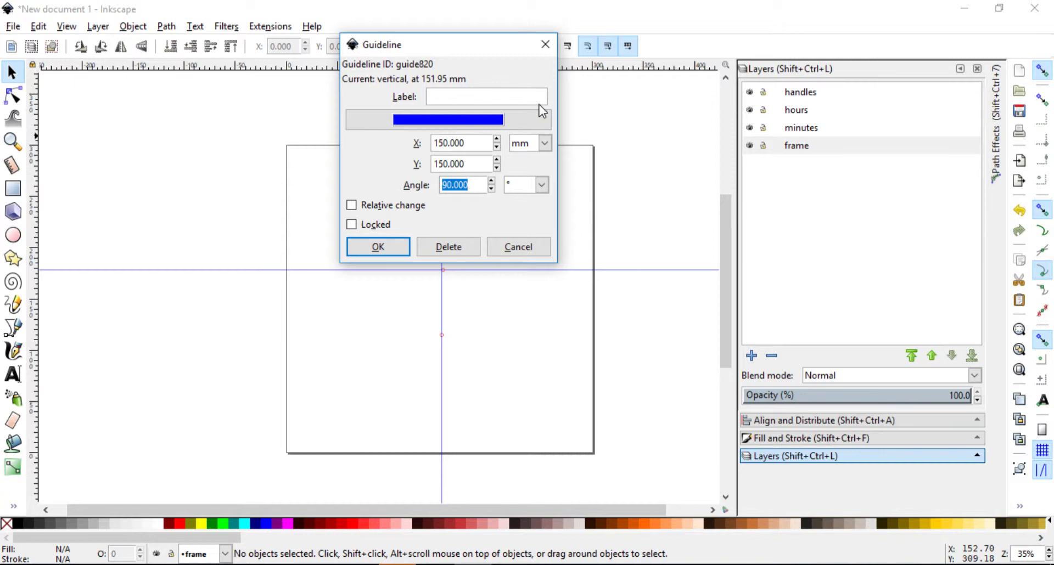
click(351, 225)
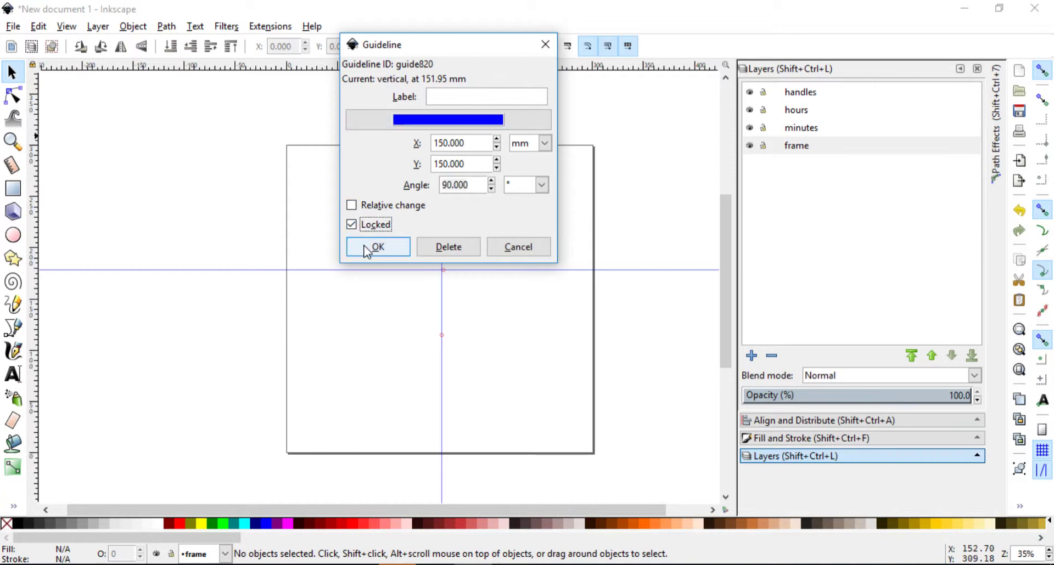
drag(401, 52, 695, 74)
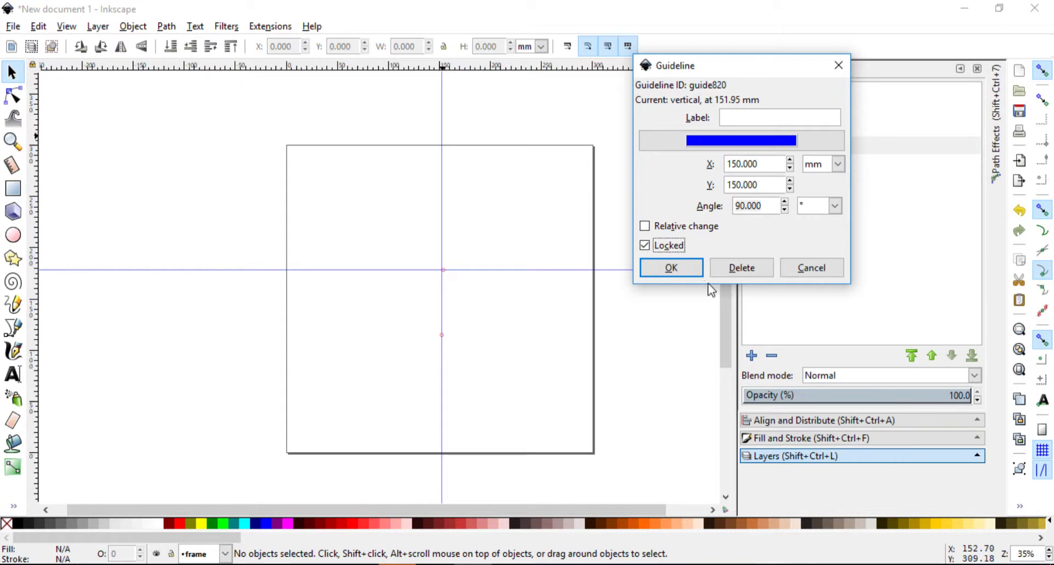
click(688, 272)
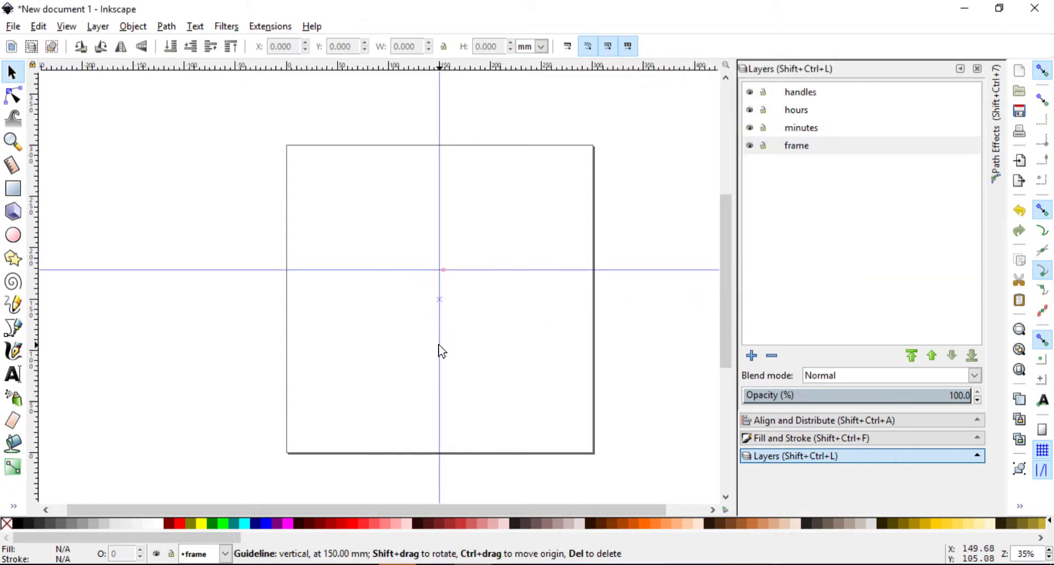
- Position the horizontal guide at X 150 mm, Y 150 mm and lock it
double_click(406, 270)
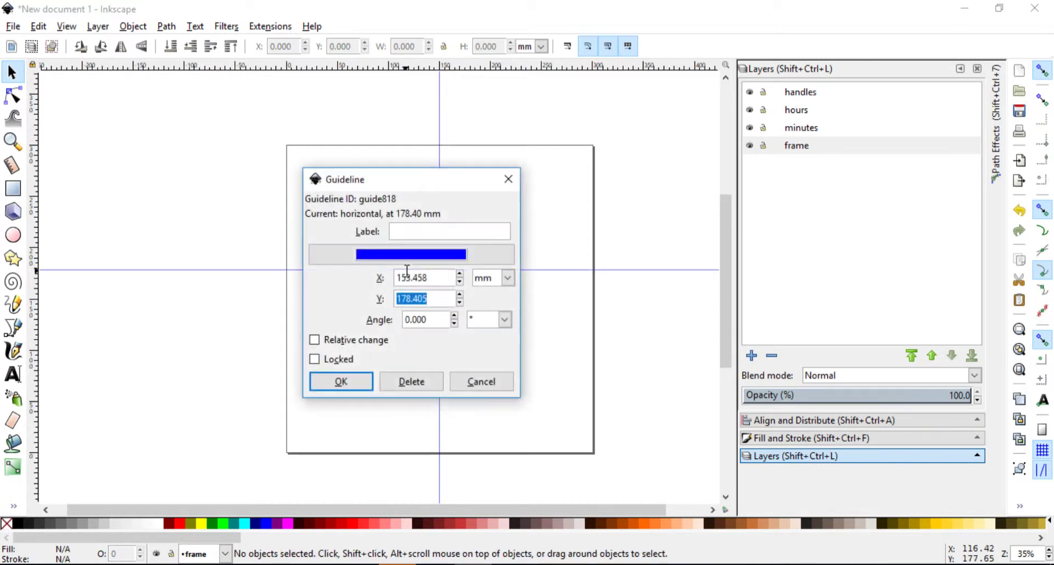
drag(443, 279, 336, 273)
text(150)
key(Tab)
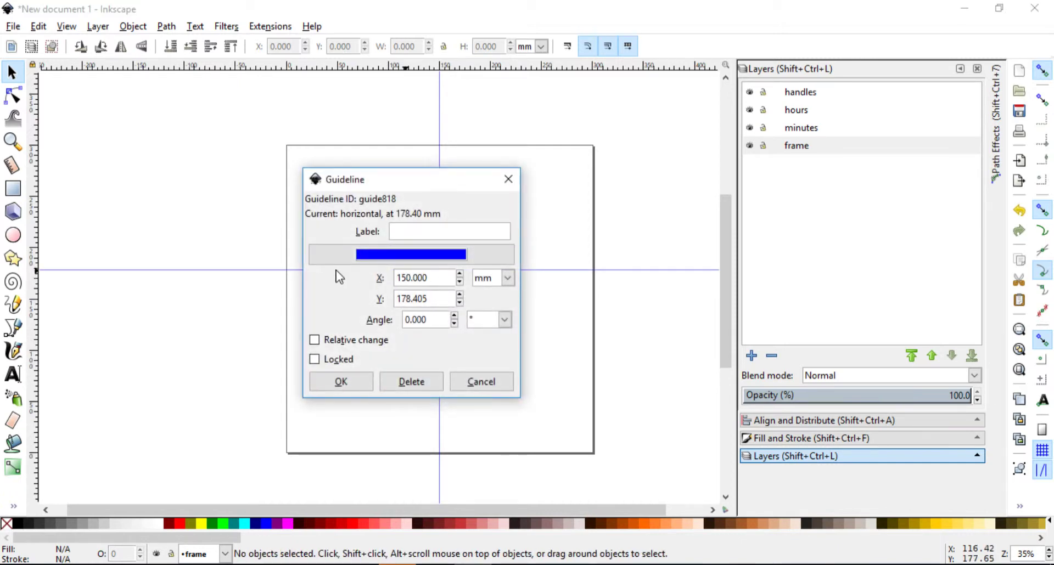
text(150)
key(Tab)
click(315, 359)
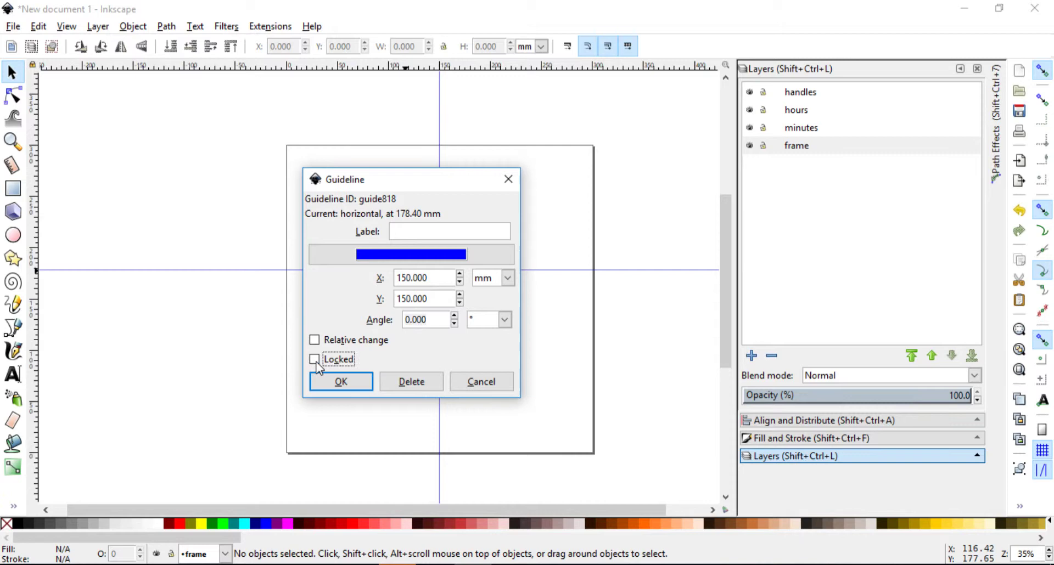
click(339, 383)
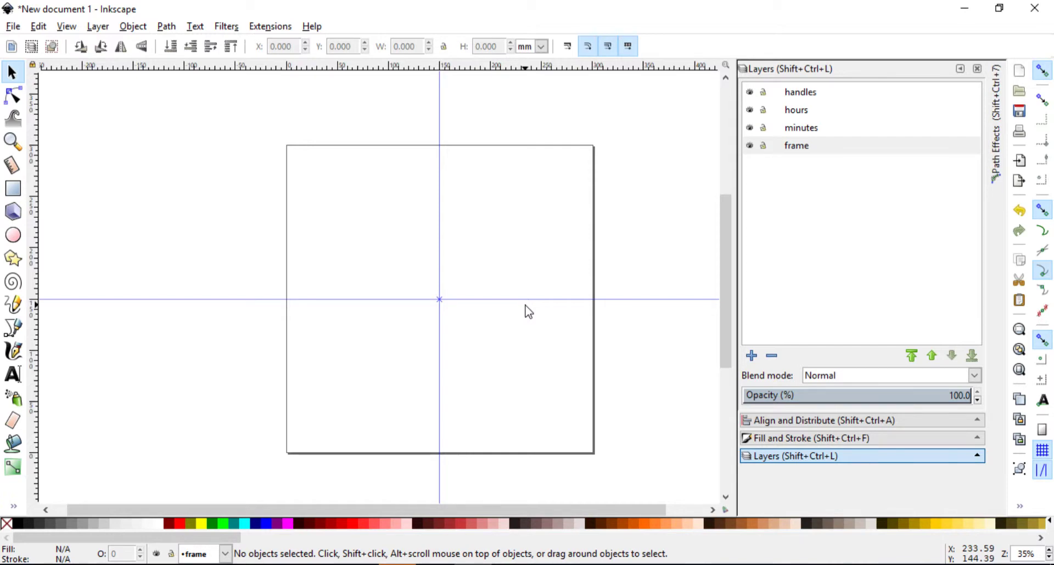
- On the frame layer, draw an ellipse and set both radii to 140 mm
click(805, 149)
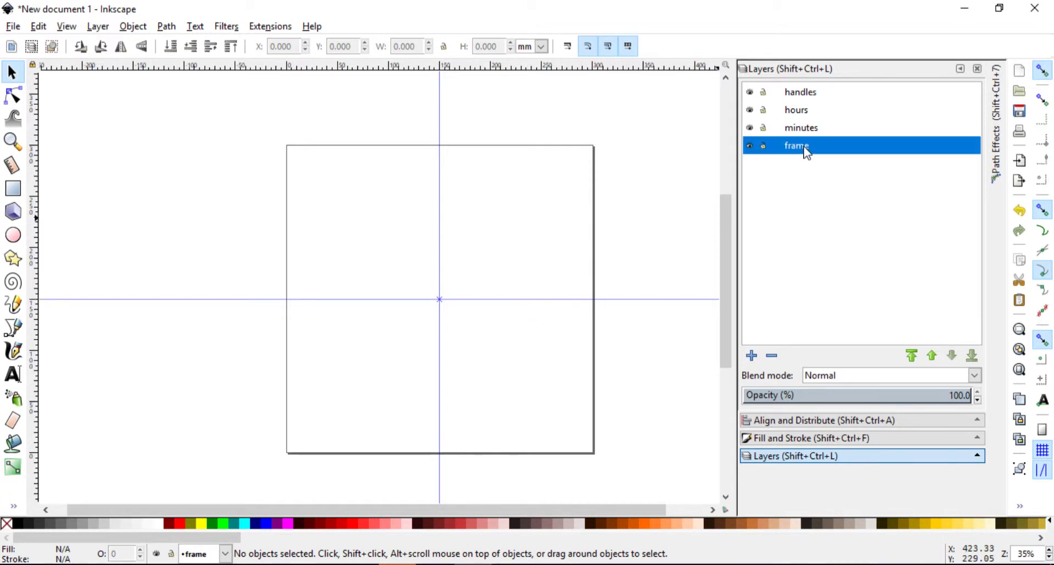
scroll(691, 202, down, 2)
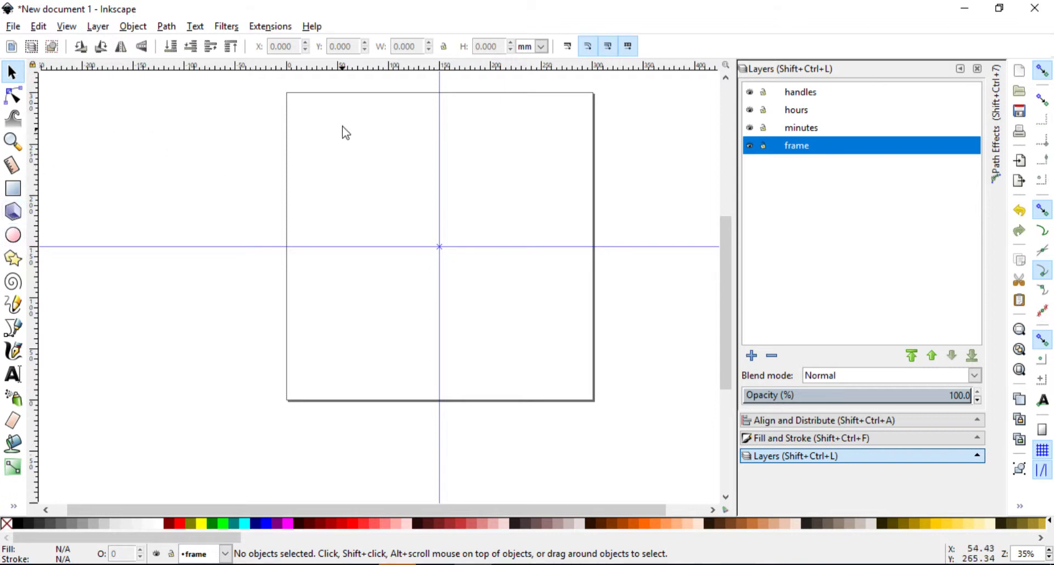
click(14, 235)
drag(317, 169, 522, 274)
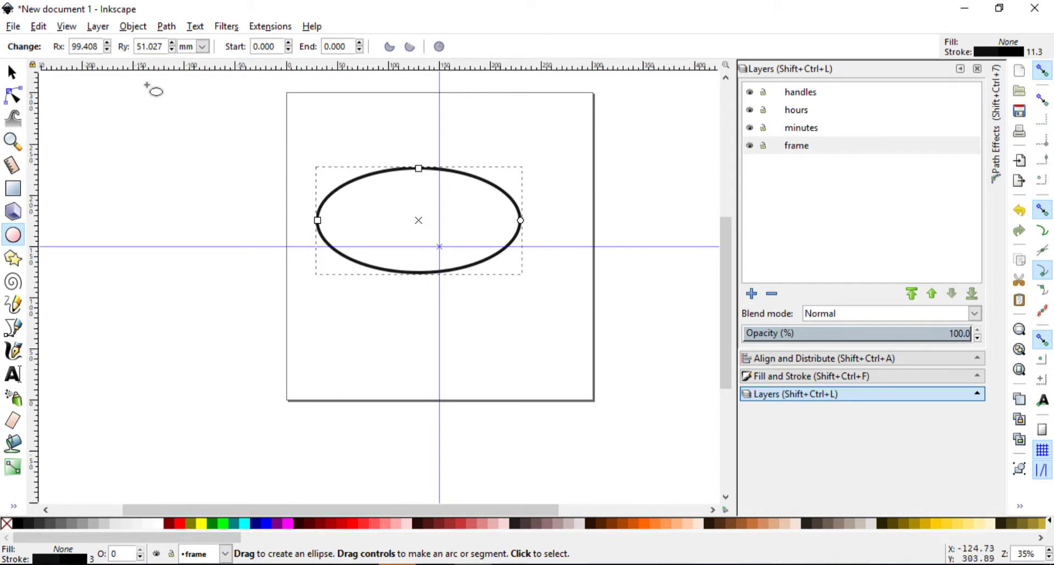
double_click(76, 47)
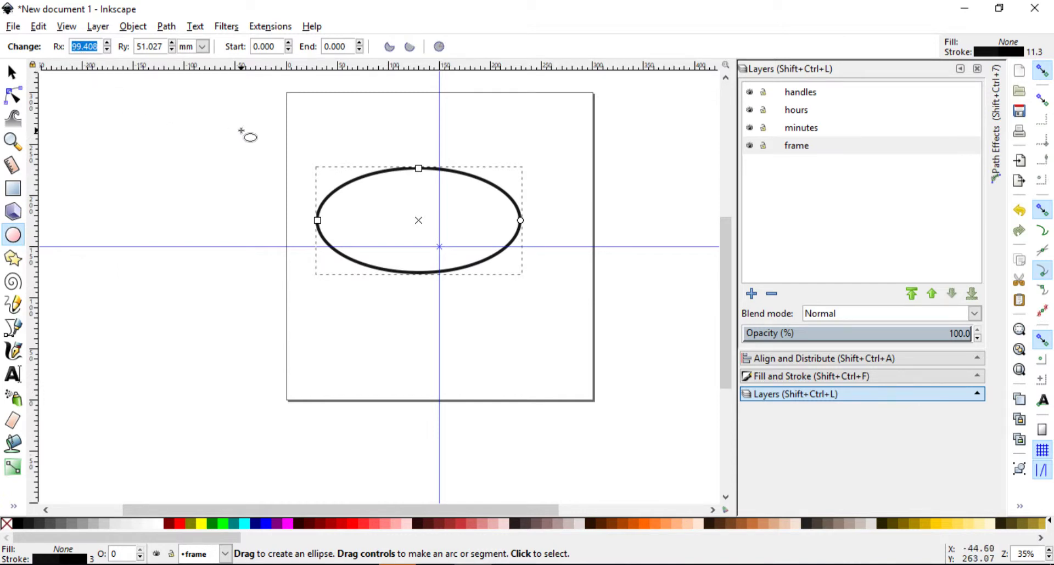
text(140)
key(Tab)
text(14)
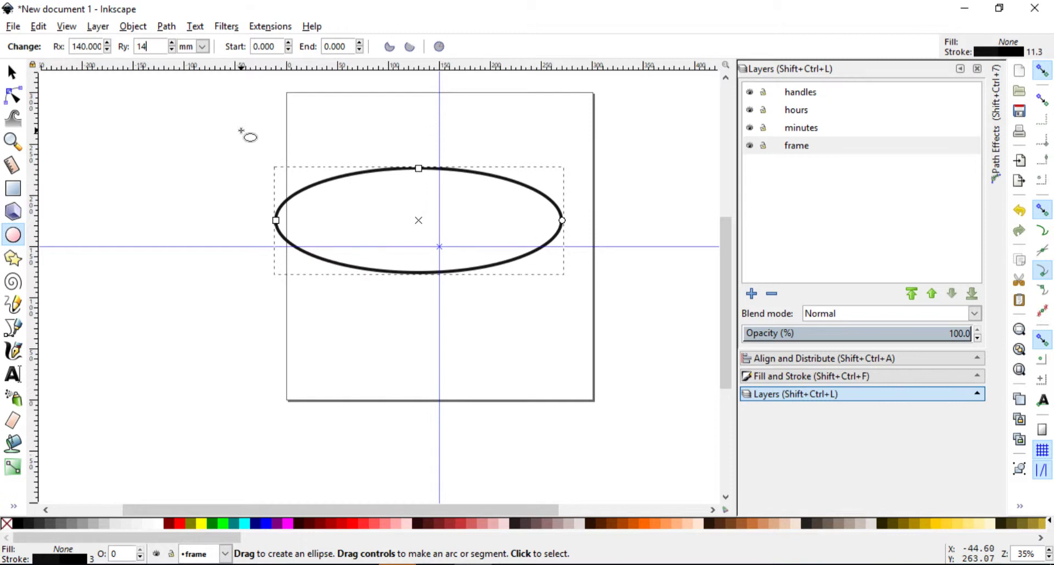
key(Tab)
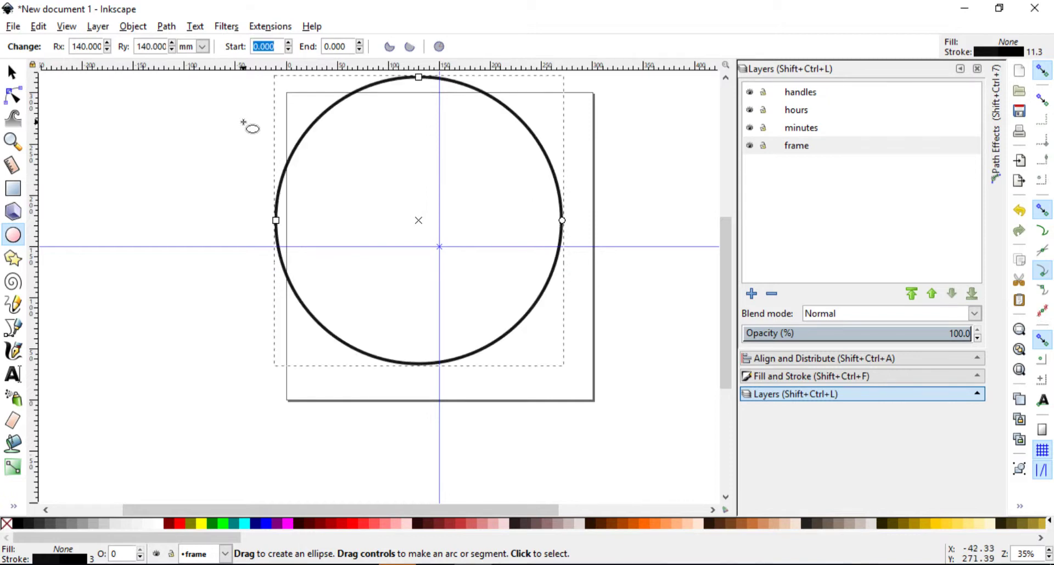
- Centre the circle horizontally and vertically relative to the Page, then bring back the Layers list
click(752, 361)
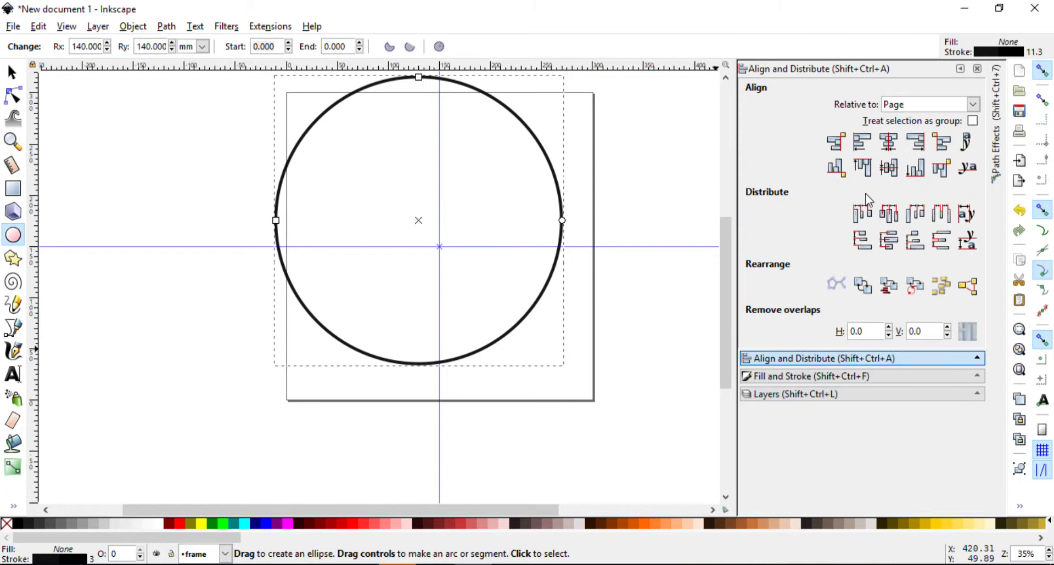
click(889, 143)
click(890, 164)
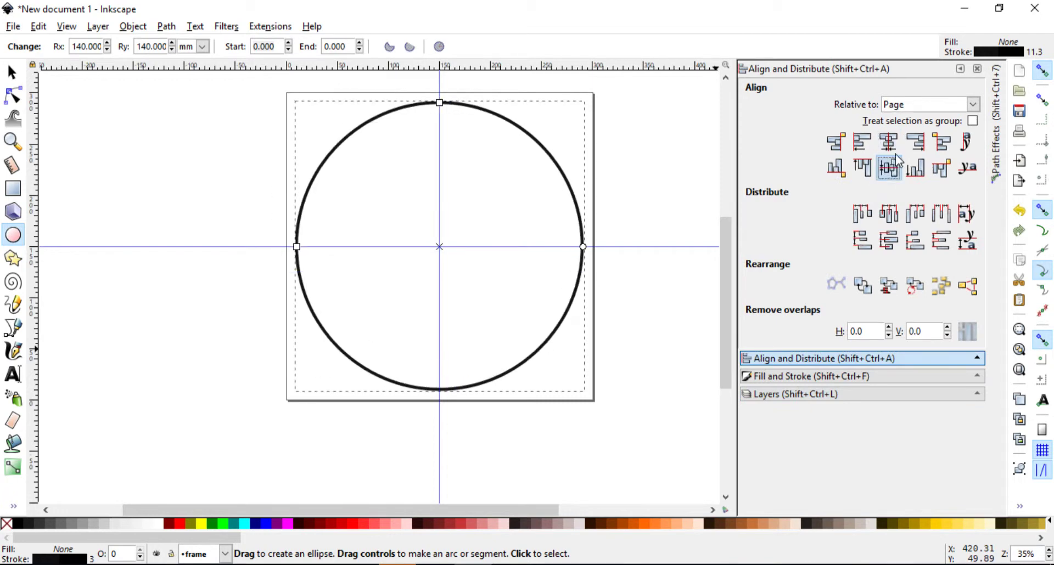
click(920, 105)
click(922, 194)
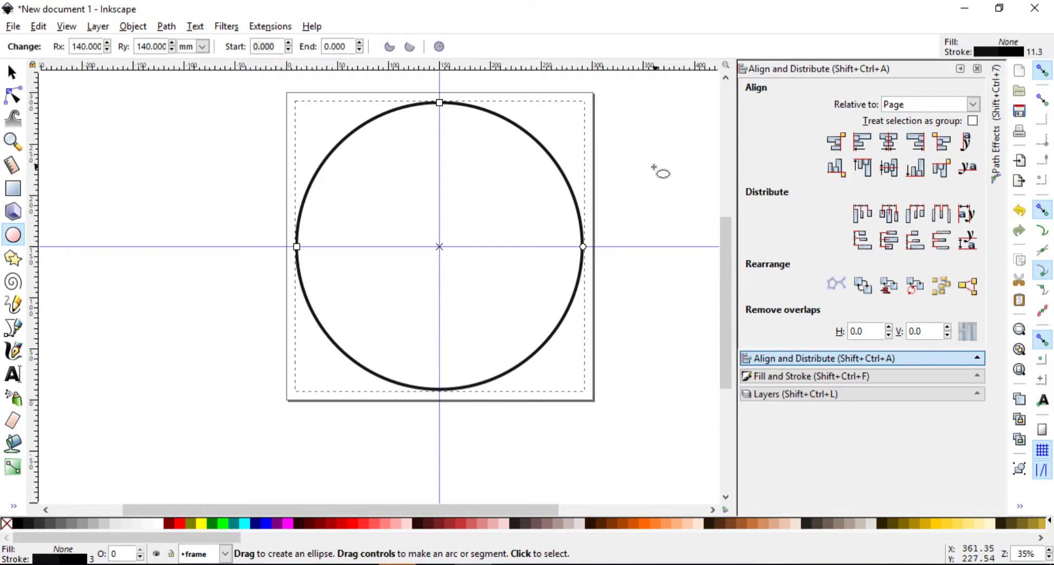
click(13, 75)
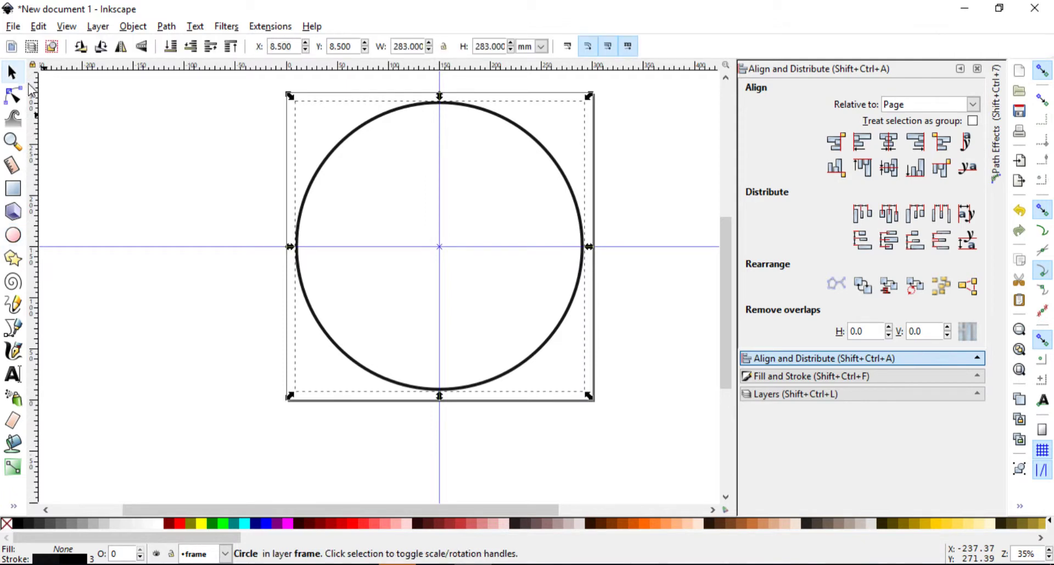
click(768, 400)
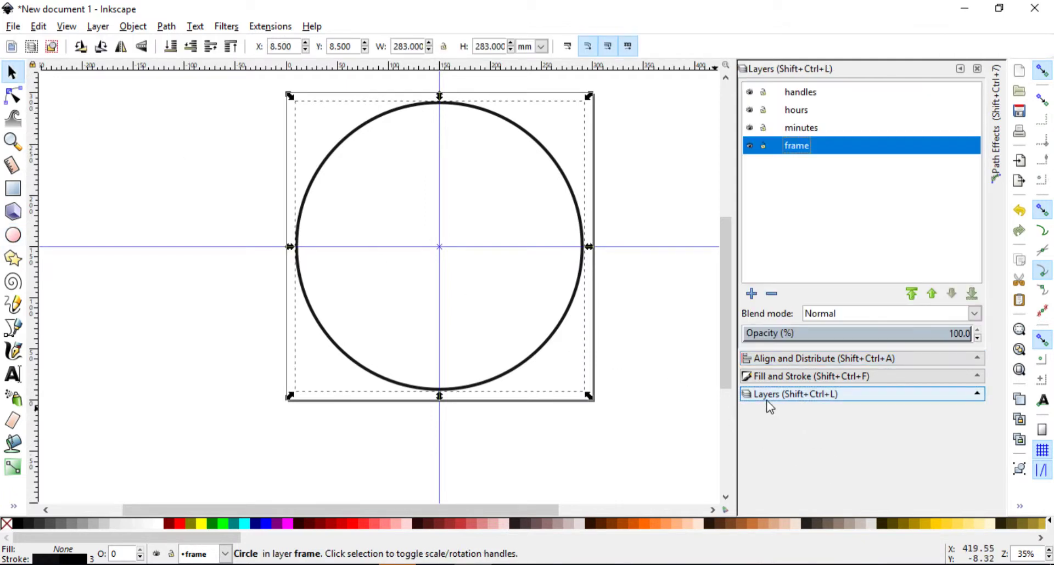
- Deselect the circle, make minutes the current layer, and pick the Stars and Polygons tool
click(677, 193)
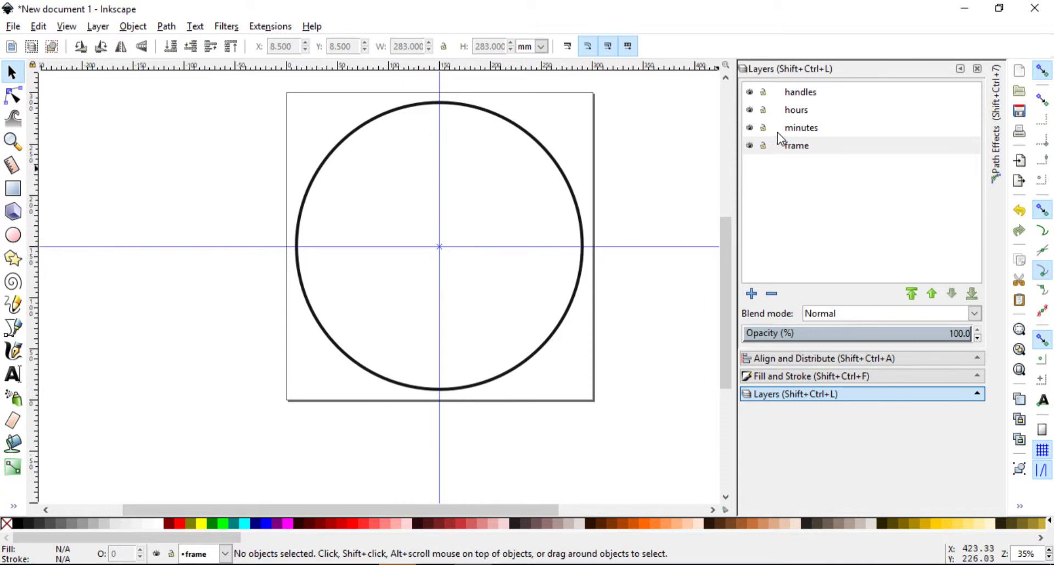
click(813, 138)
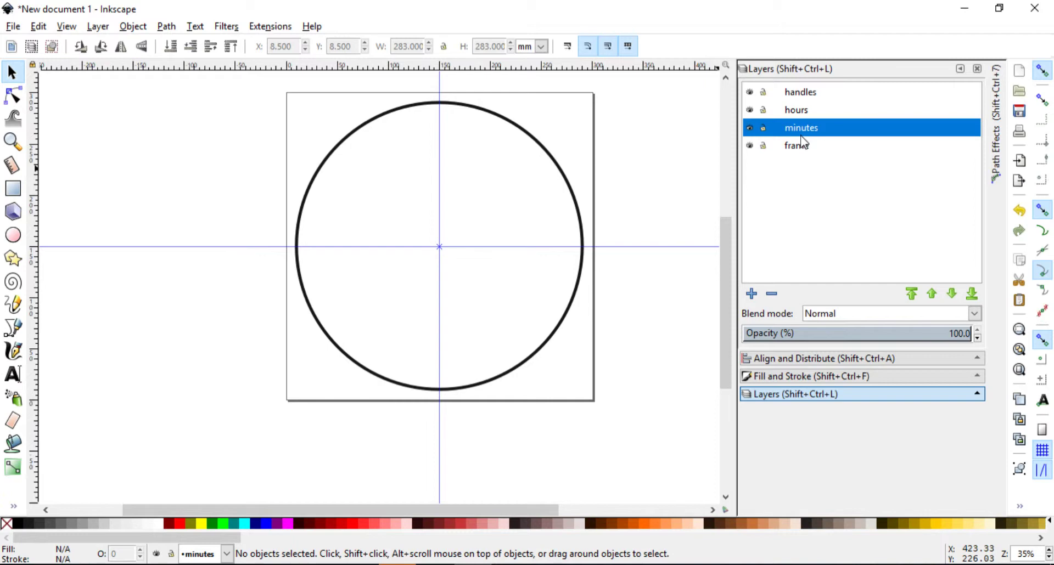
click(778, 396)
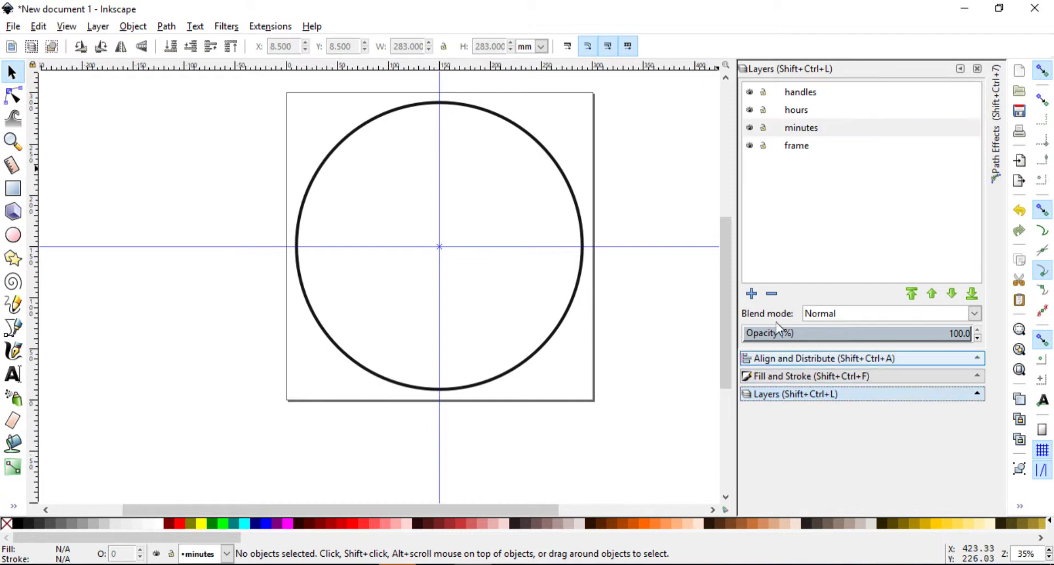
click(792, 132)
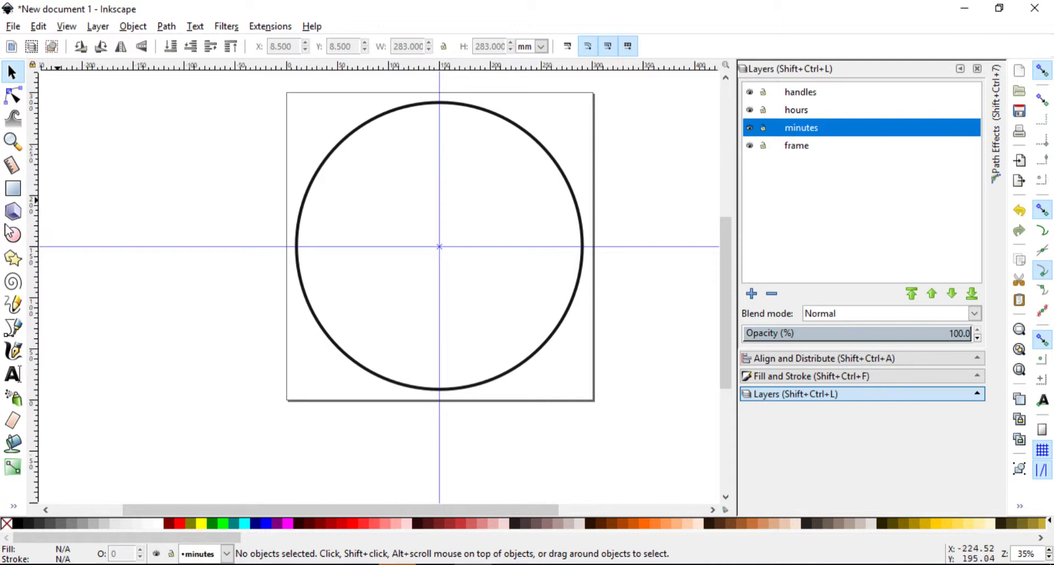
click(13, 258)
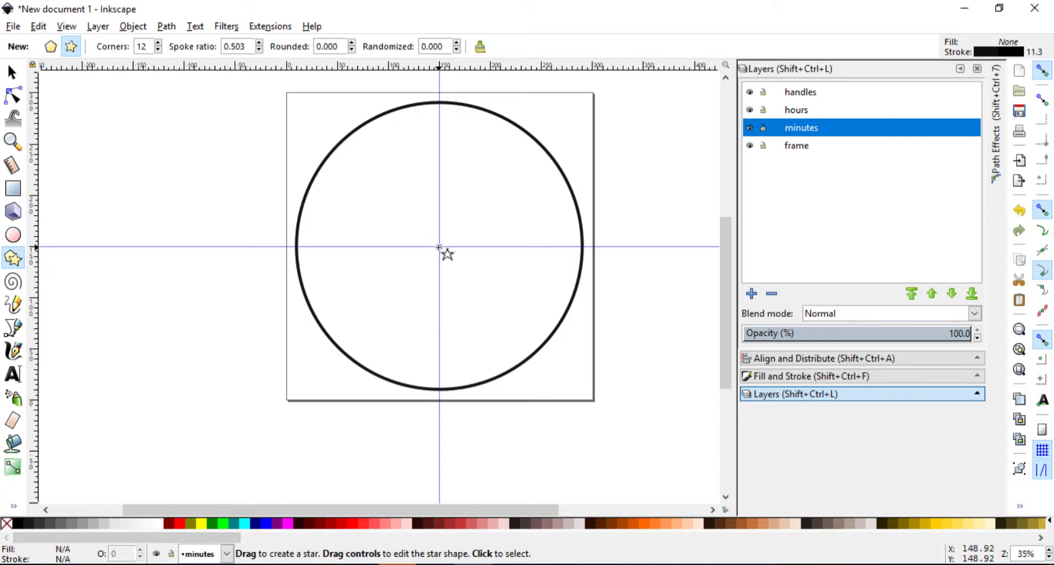
- Draw a star from the page centre to the frame and make it a 60-corner regular polygon
drag(439, 247, 440, 379)
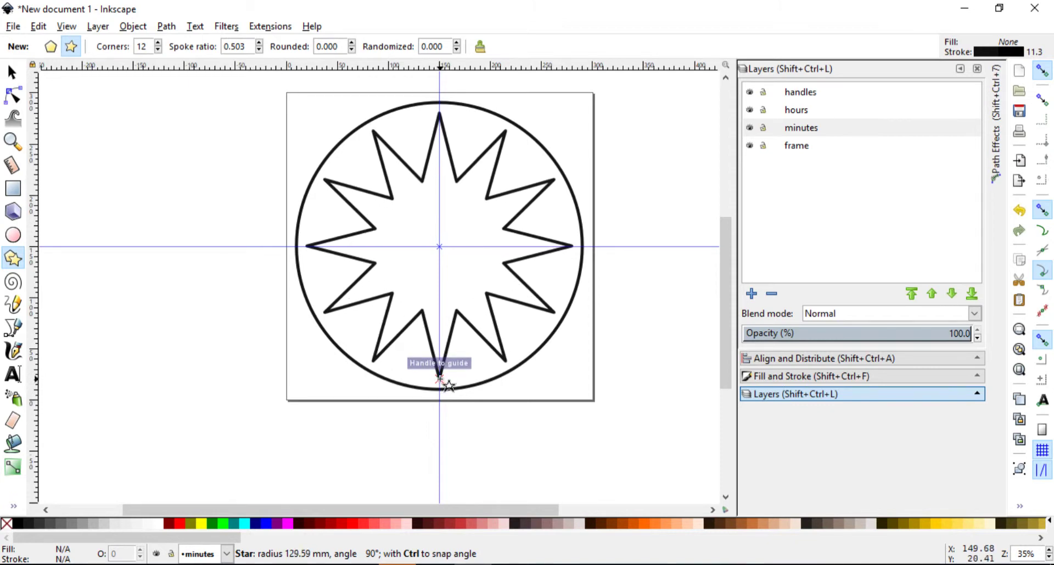
drag(440, 379, 440, 379)
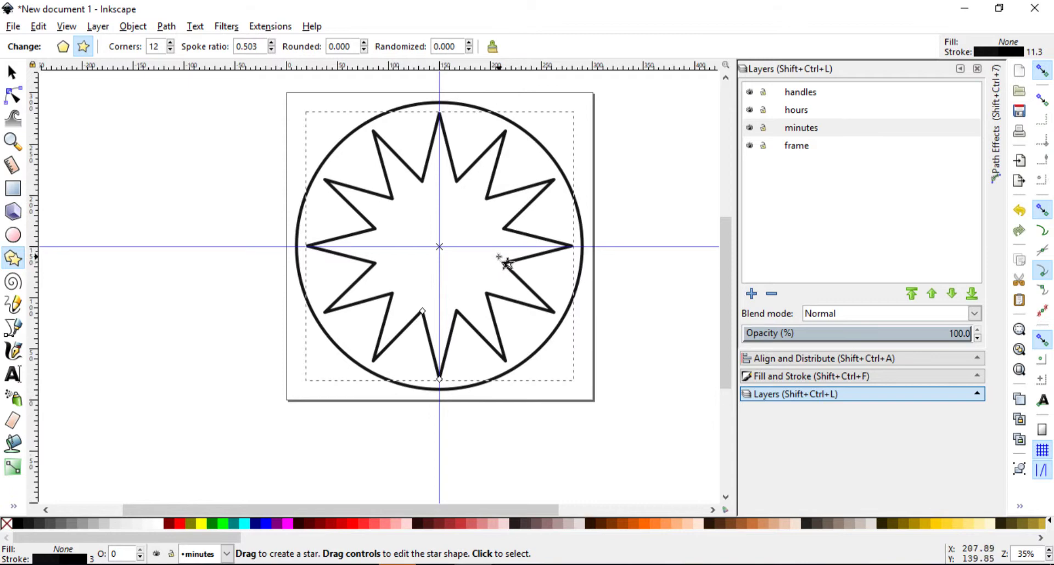
click(63, 47)
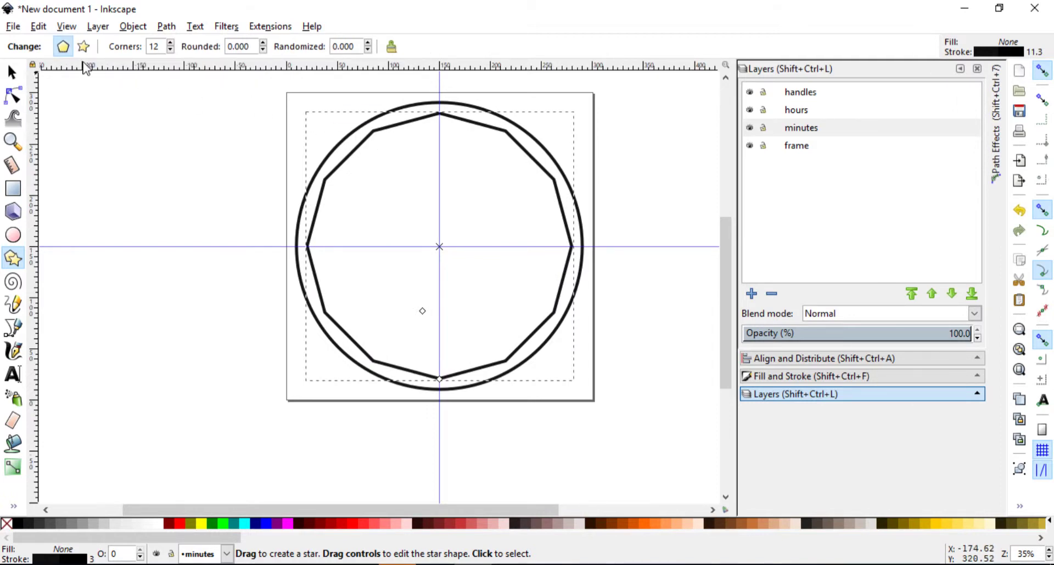
double_click(156, 47)
text(60)
key(Return)
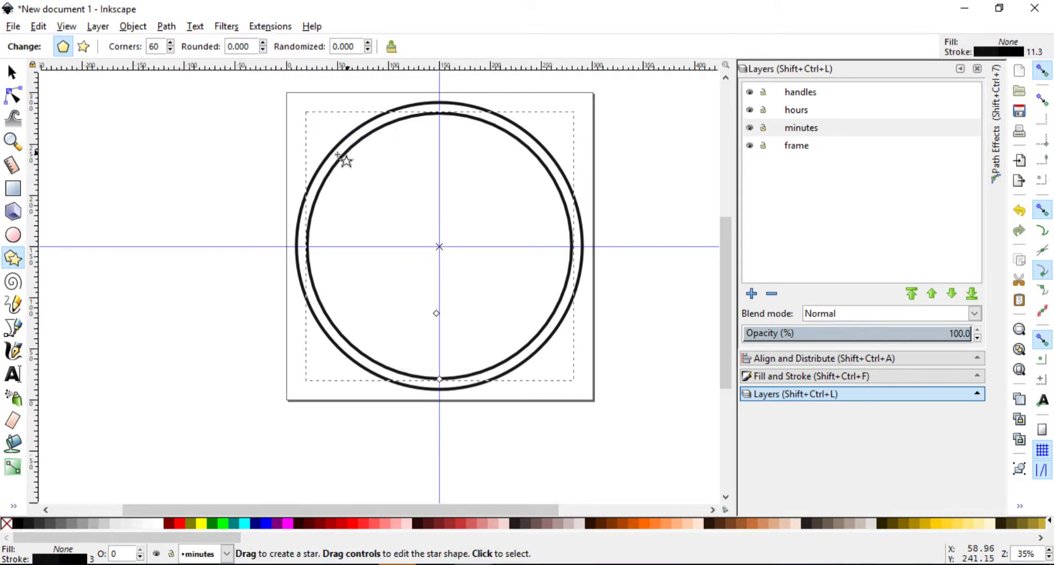
- Apply Number Nodes to the polygon with live preview, font size 0 and dot size 10
click(12, 72)
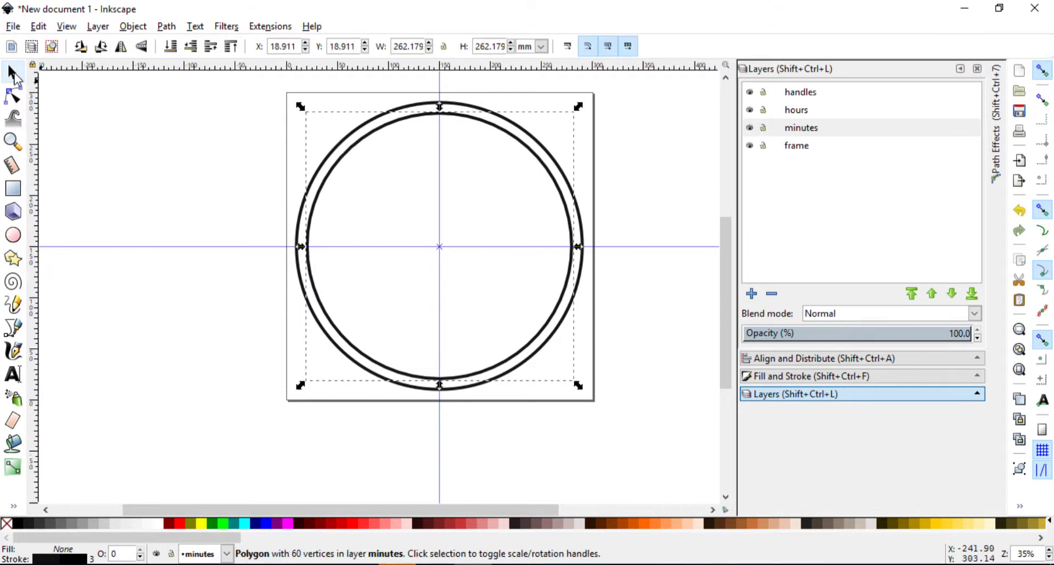
click(268, 27)
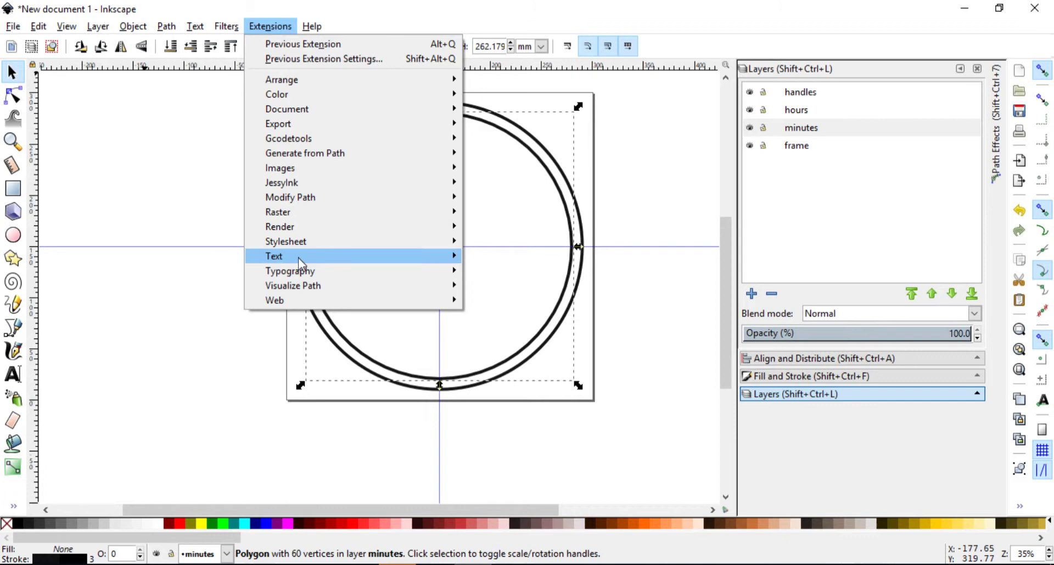
mouse_move(409, 280)
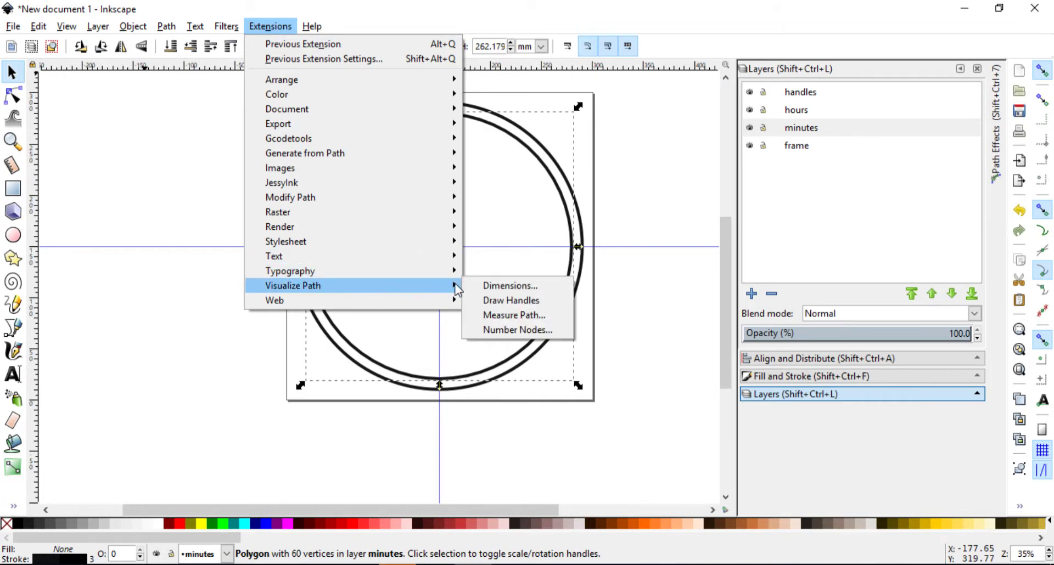
click(491, 331)
drag(491, 207, 765, 129)
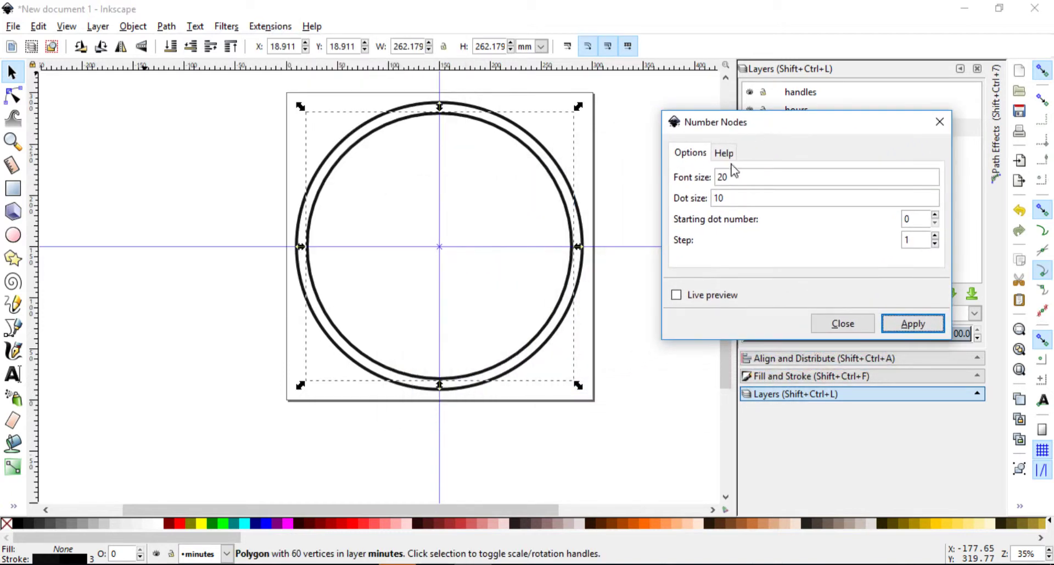
click(679, 297)
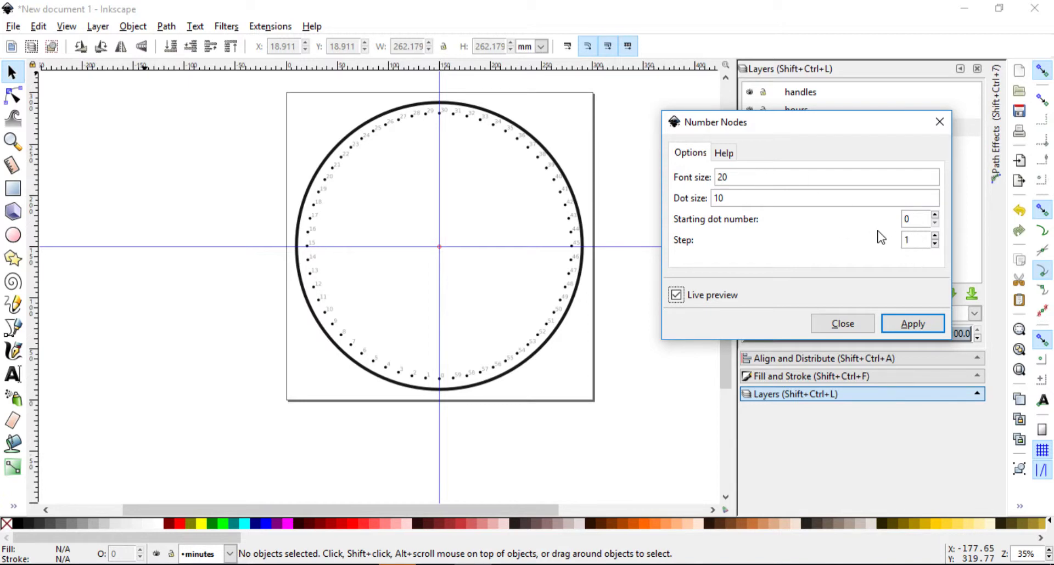
double_click(738, 177)
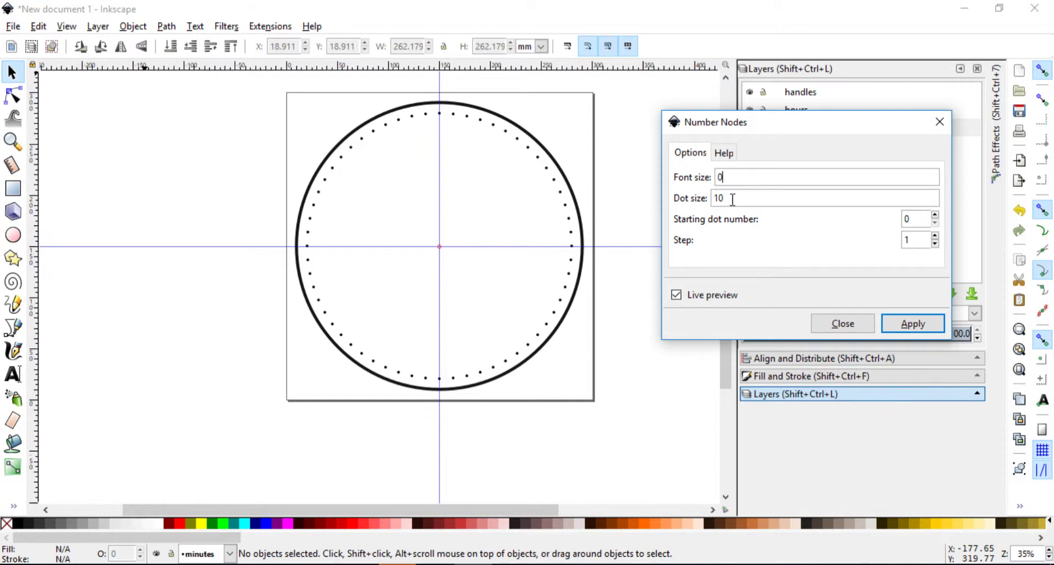
click(891, 325)
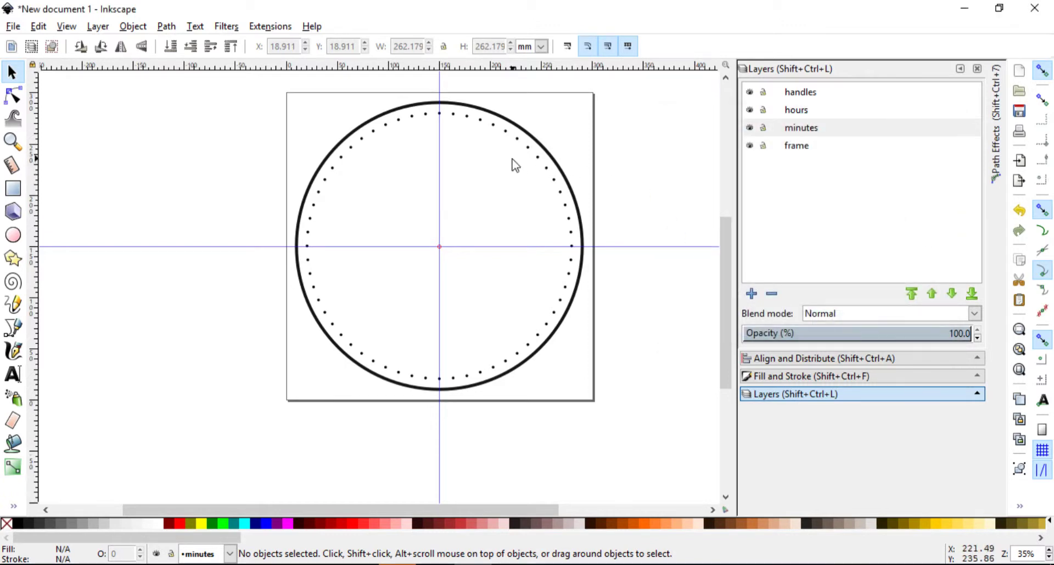
- Enter the minute-dot group, zoom in, and select individual dots near the upper left of the ring
click(491, 128)
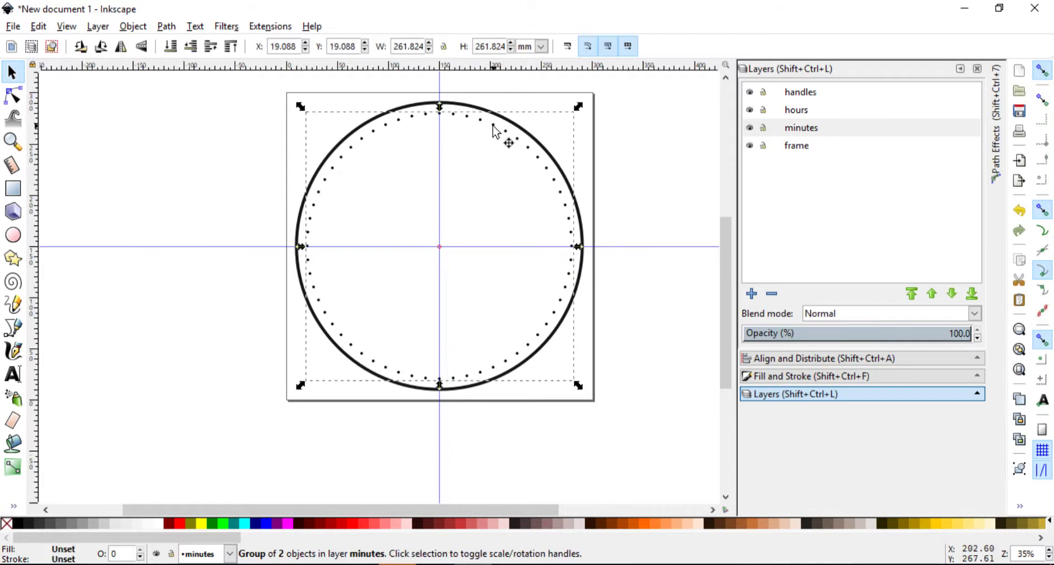
double_click(493, 127)
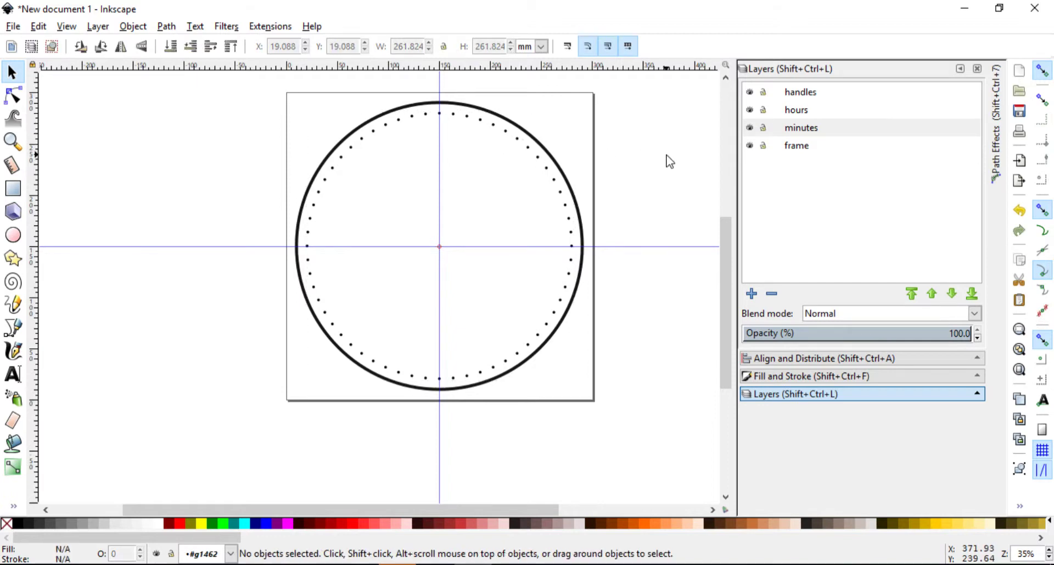
click(352, 153)
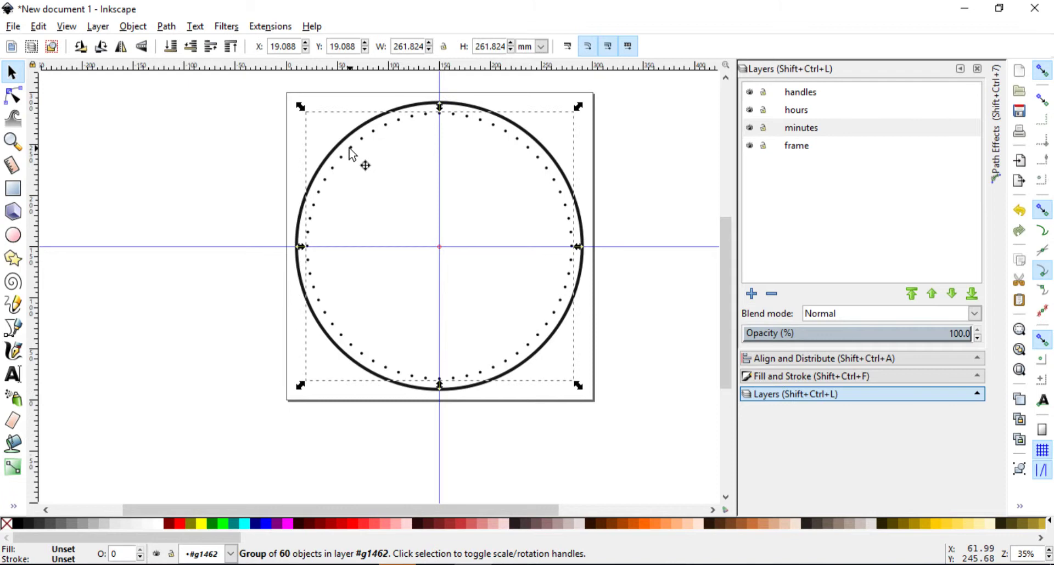
mouse_move(353, 153)
mouse_down()
mouse_move(376, 147)
mouse_move(350, 147)
mouse_up()
key(Escape)
ctrl+click(350, 146)
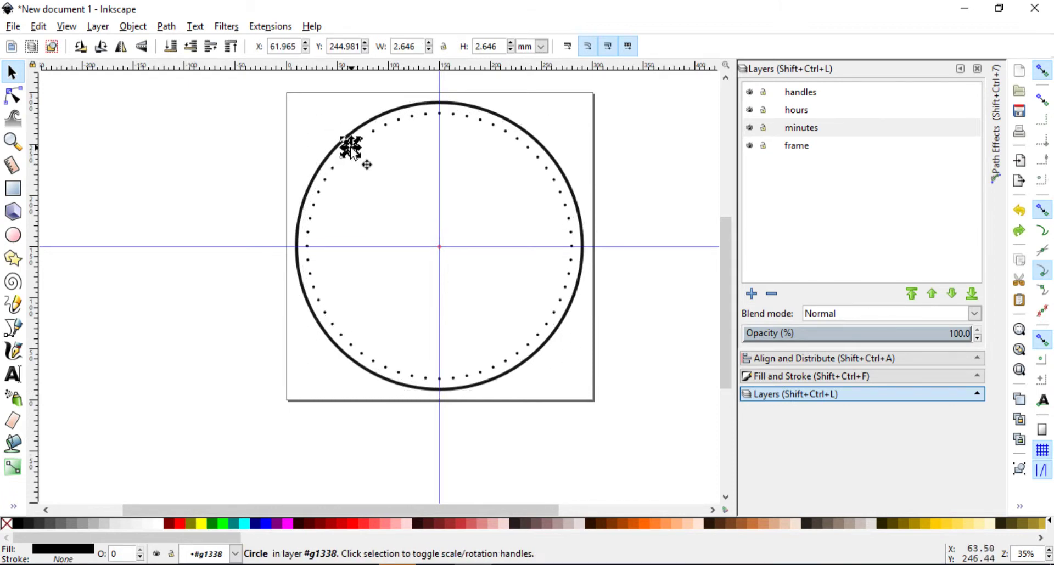
ctrl+scroll(351, 147, up, 3)
ctrl+click(378, 124)
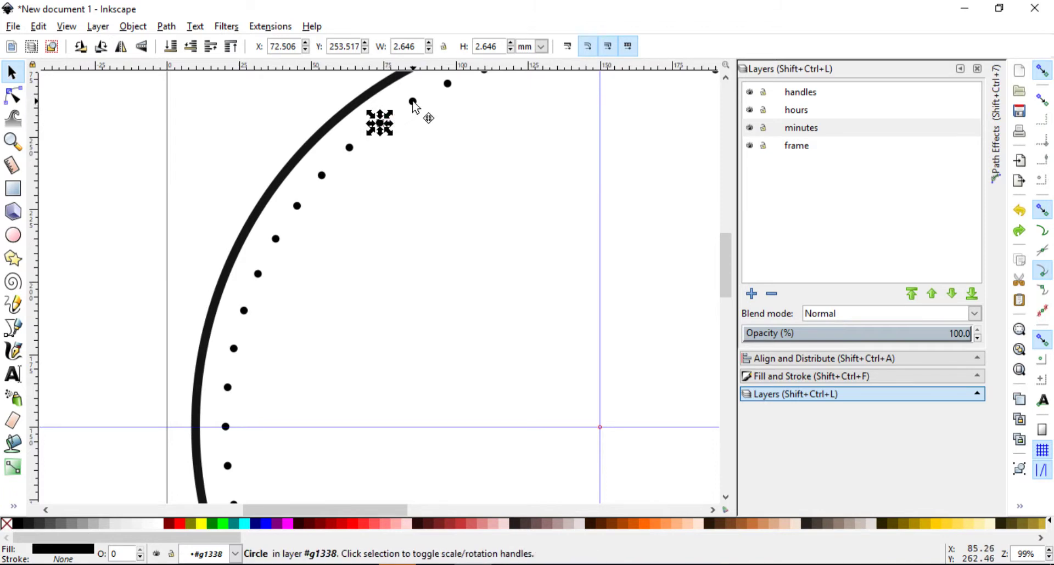
ctrl+click(413, 101)
ctrl+click(321, 176)
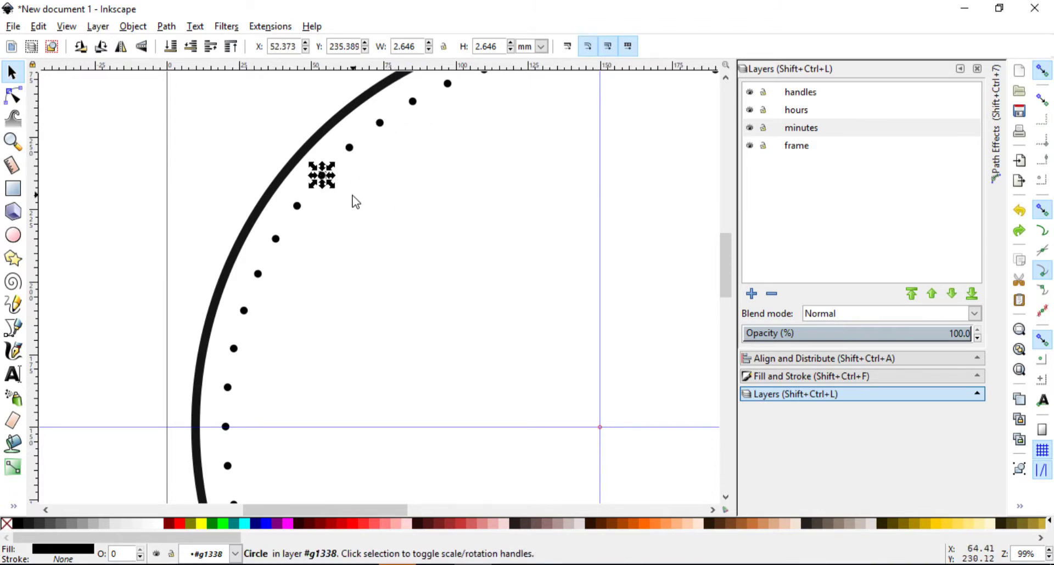
drag(333, 187, 364, 214)
click(180, 524)
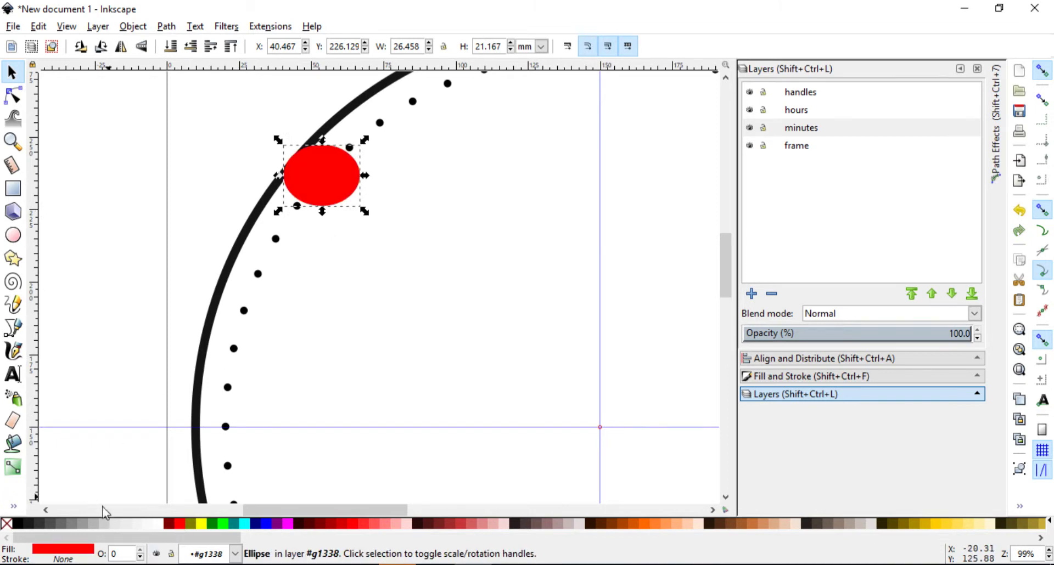
click(7, 524)
shift+click(18, 524)
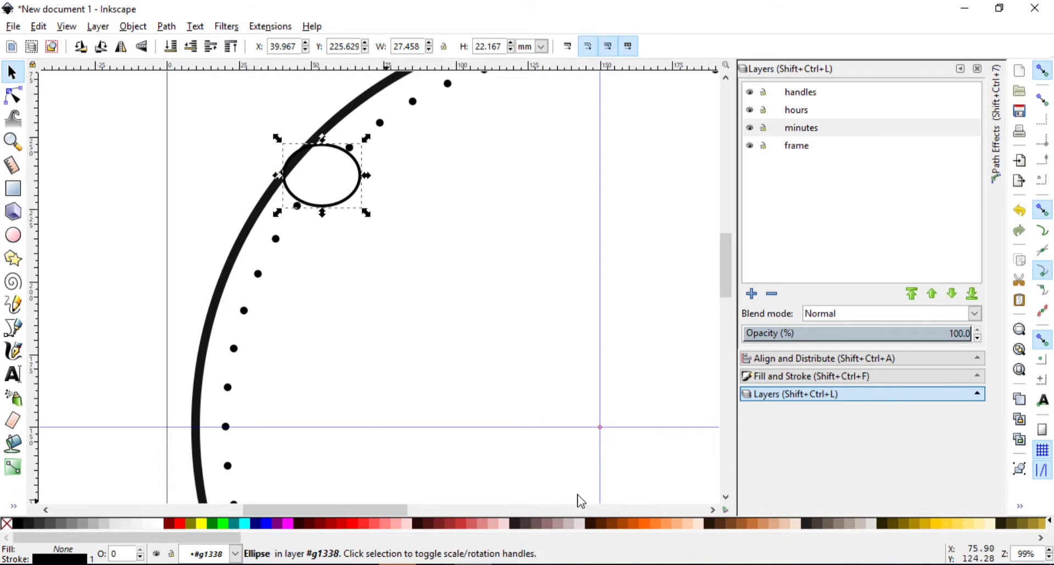
key(ctrl+z)
key(ctrl+z)
key(ctrl+z)
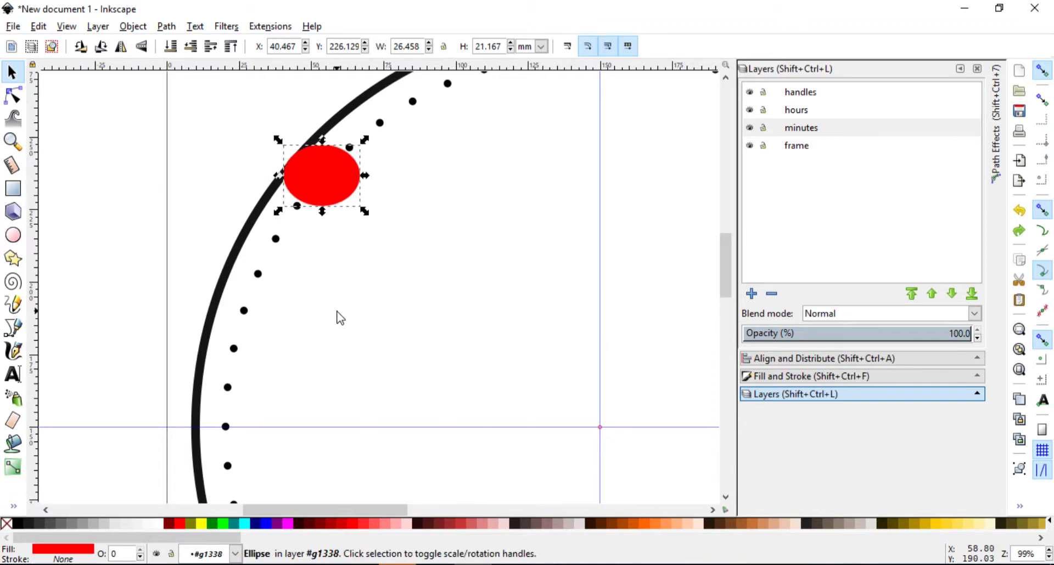
key(ctrl+z)
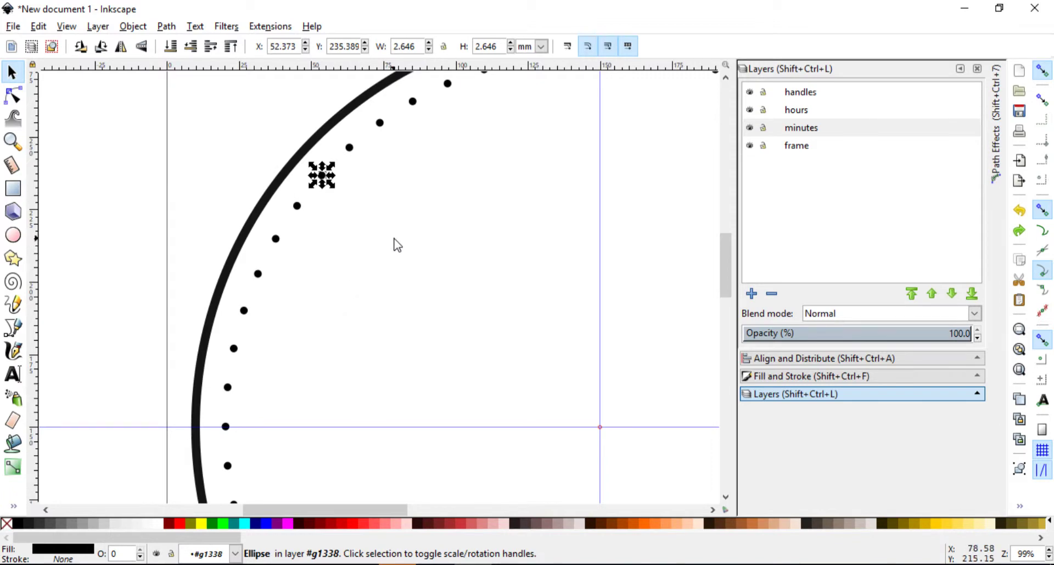
scroll(397, 245, down, 2)
scroll(499, 263, down, 1)
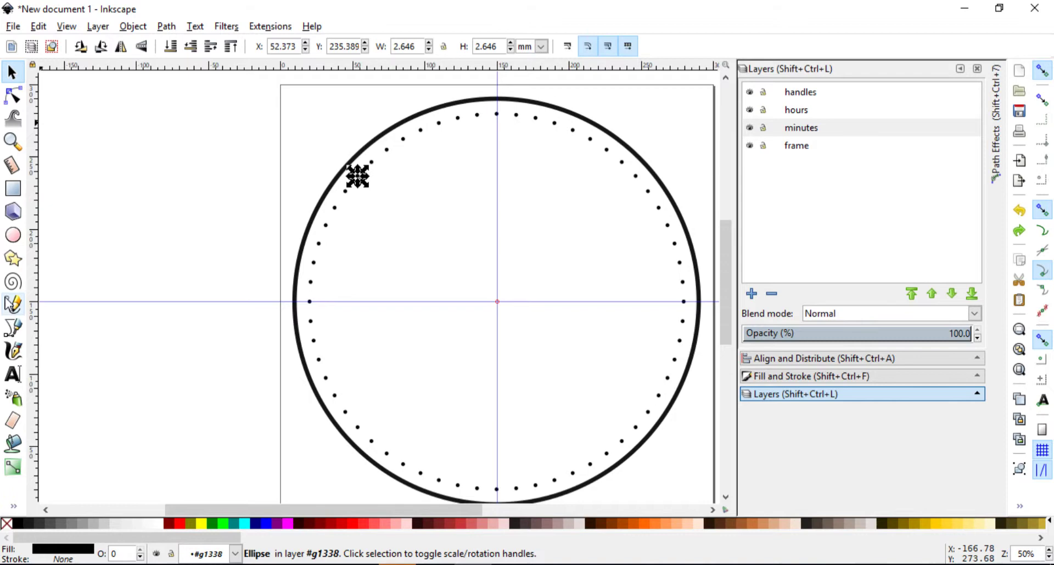
- Draw a two-node Bezier path along the horizontal guide
click(13, 328)
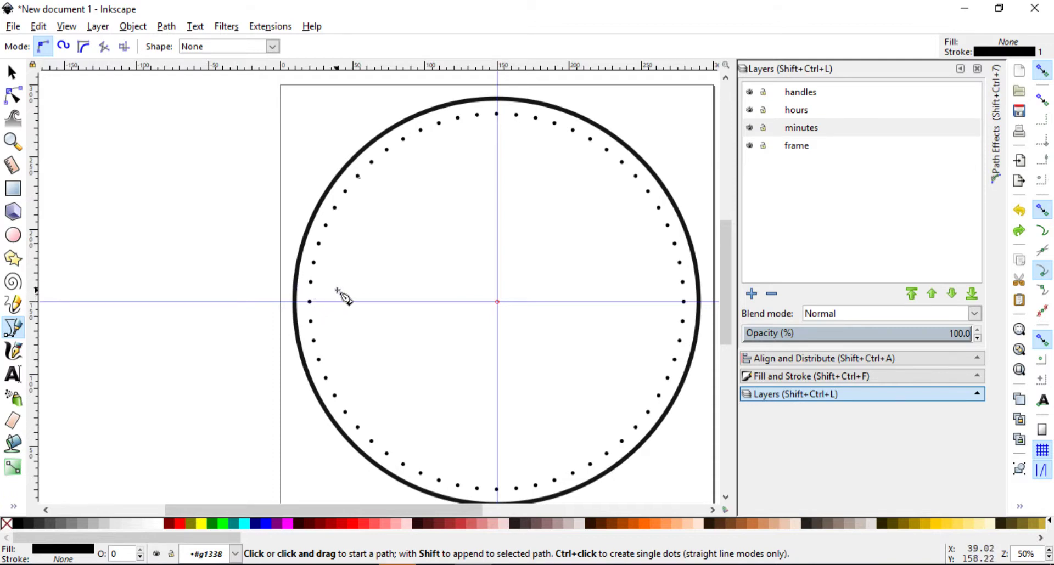
drag(323, 293, 350, 301)
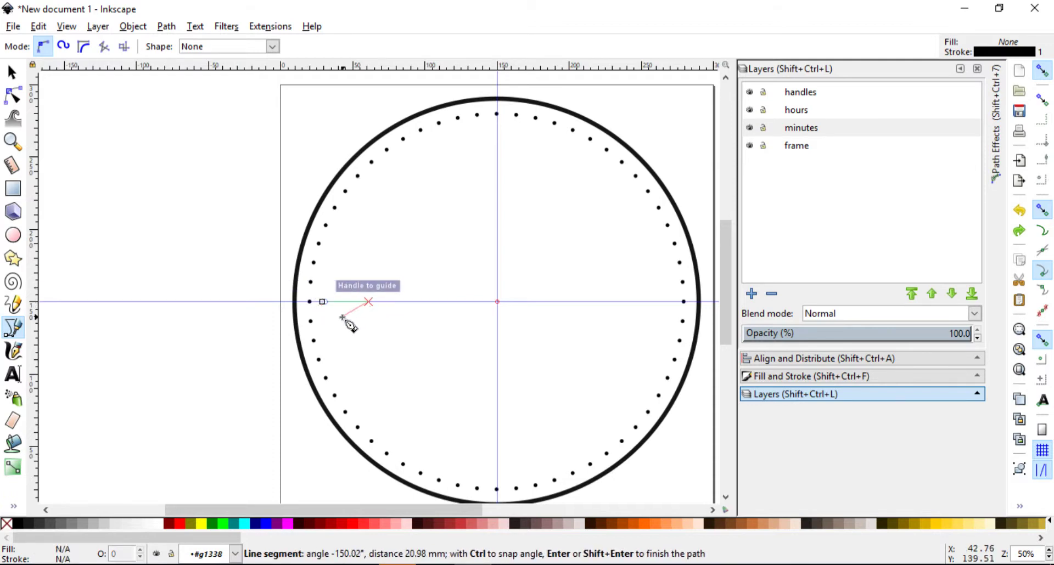
click(275, 302)
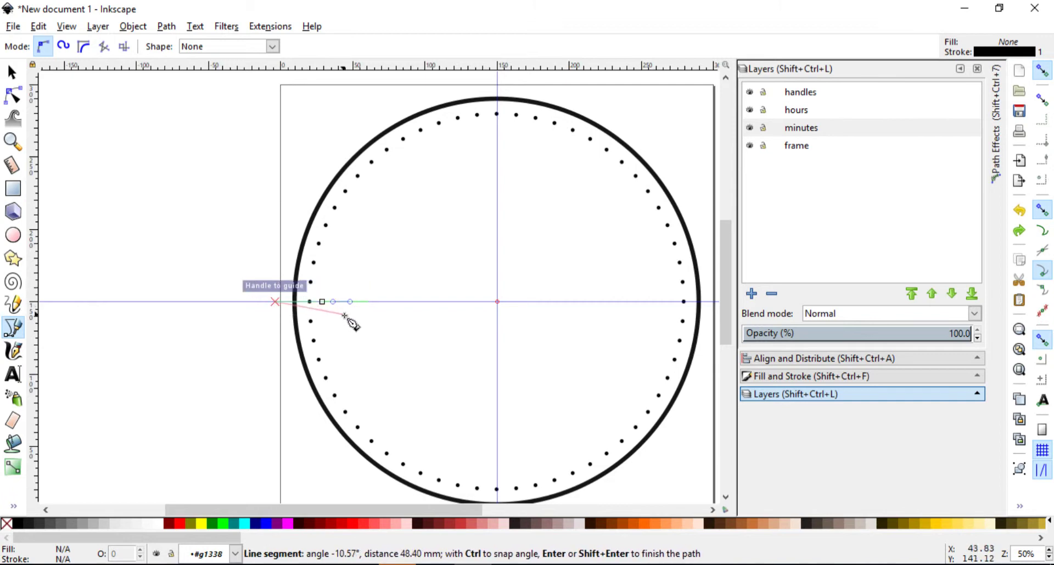
key(Return)
key(s)
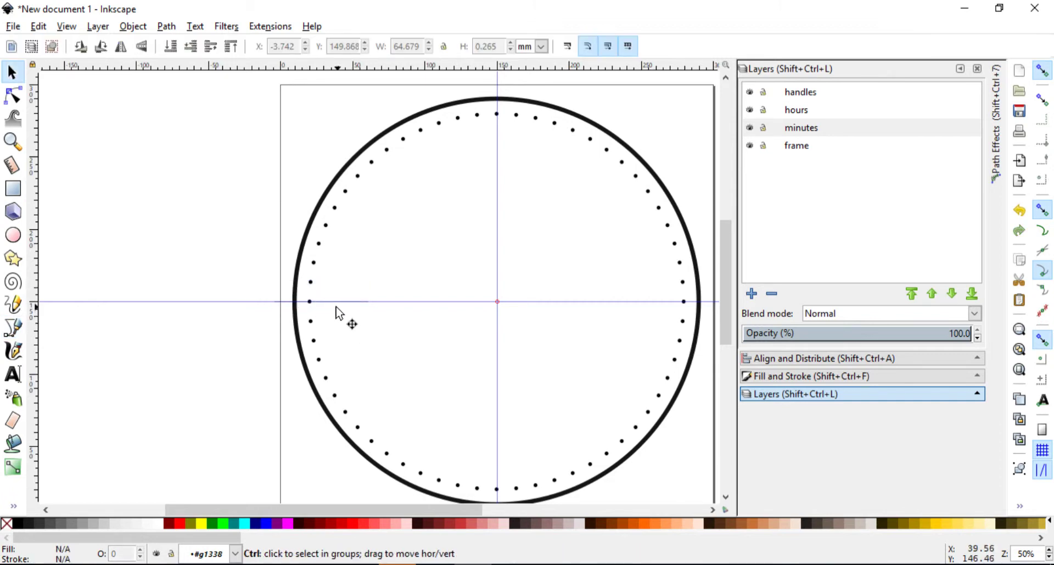
- With a minute dot selected, set Align and Distribute relative to First selected, then deselect
ctrl+scroll(236, 263, up, 1)
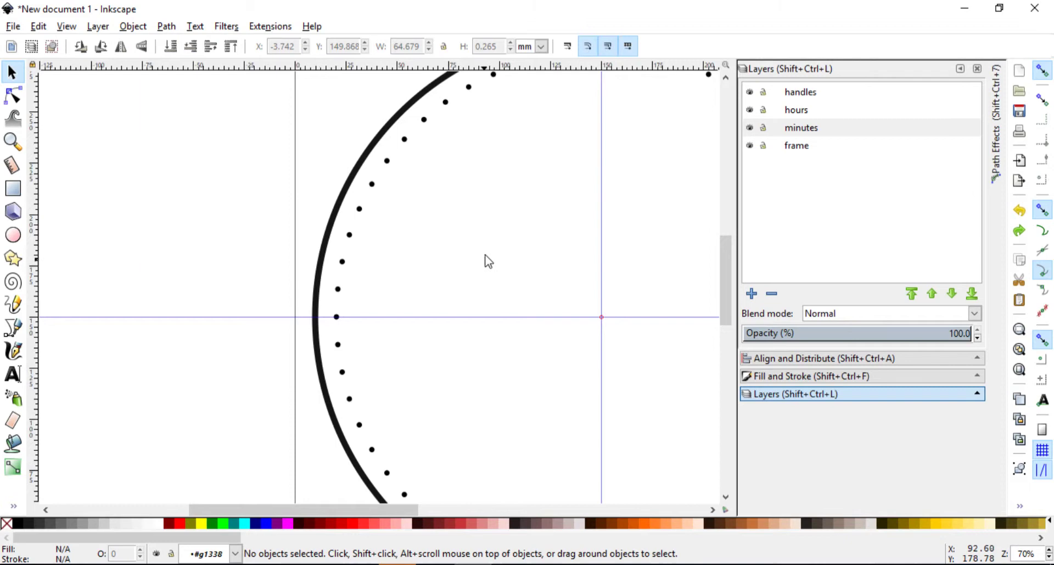
drag(488, 262, 282, 254)
click(140, 297)
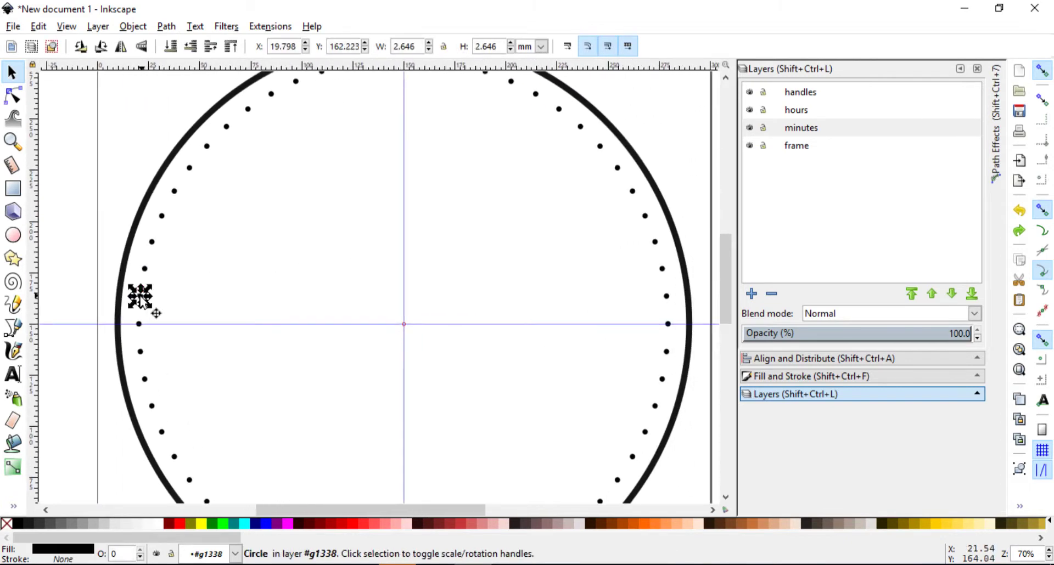
click(796, 359)
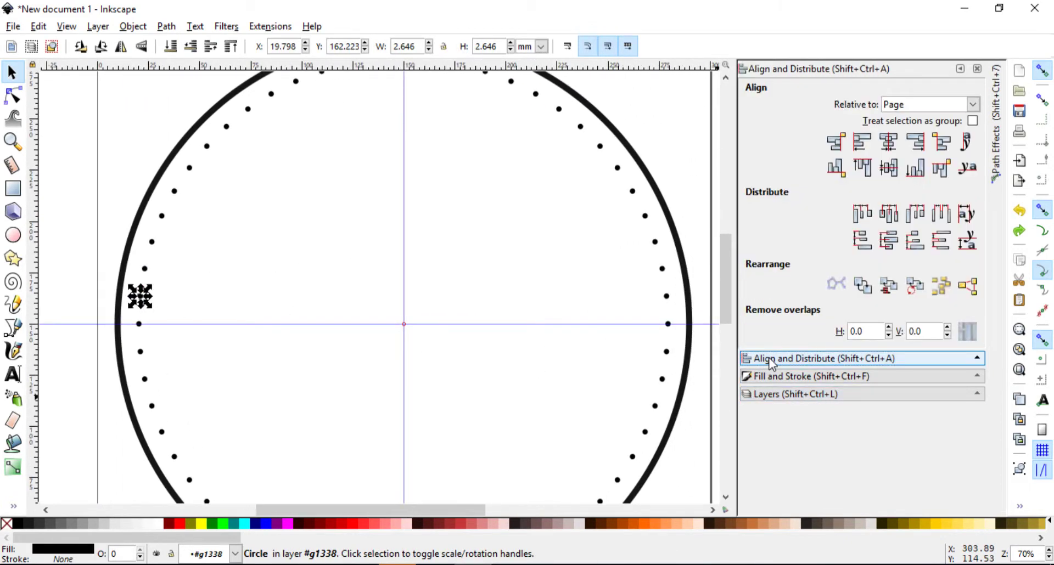
click(896, 104)
click(911, 140)
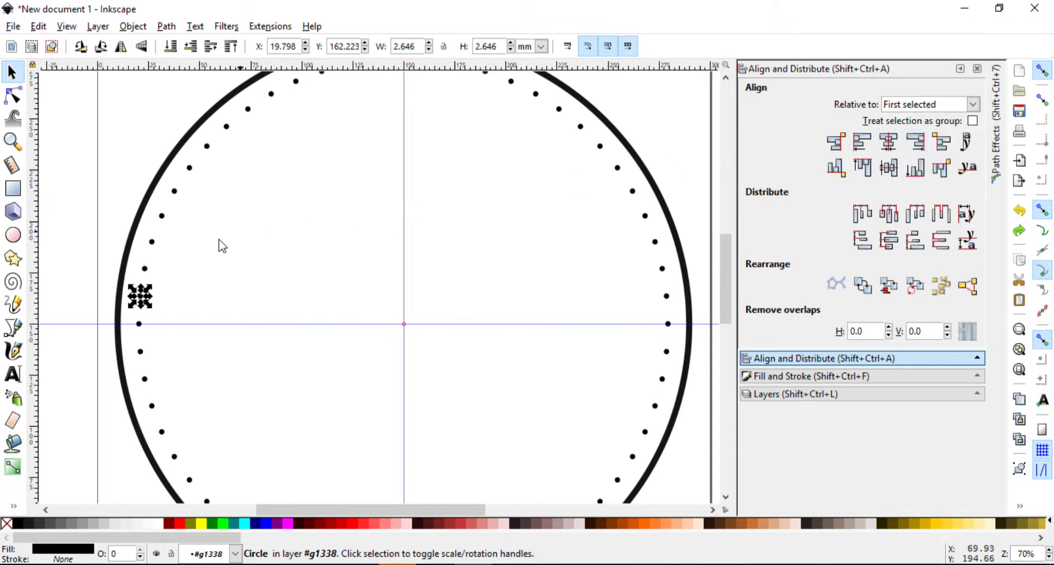
click(11, 72)
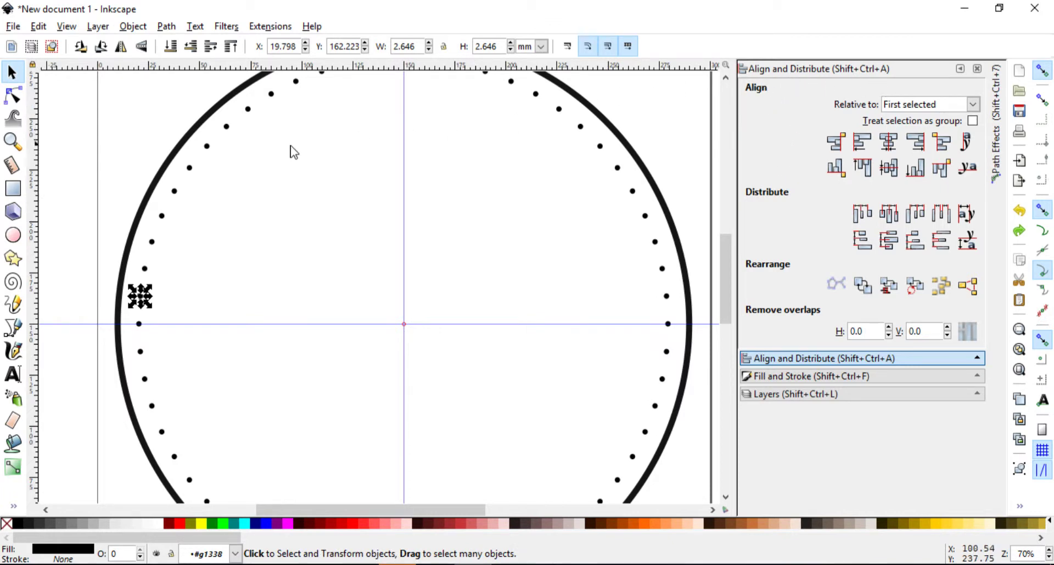
click(225, 199)
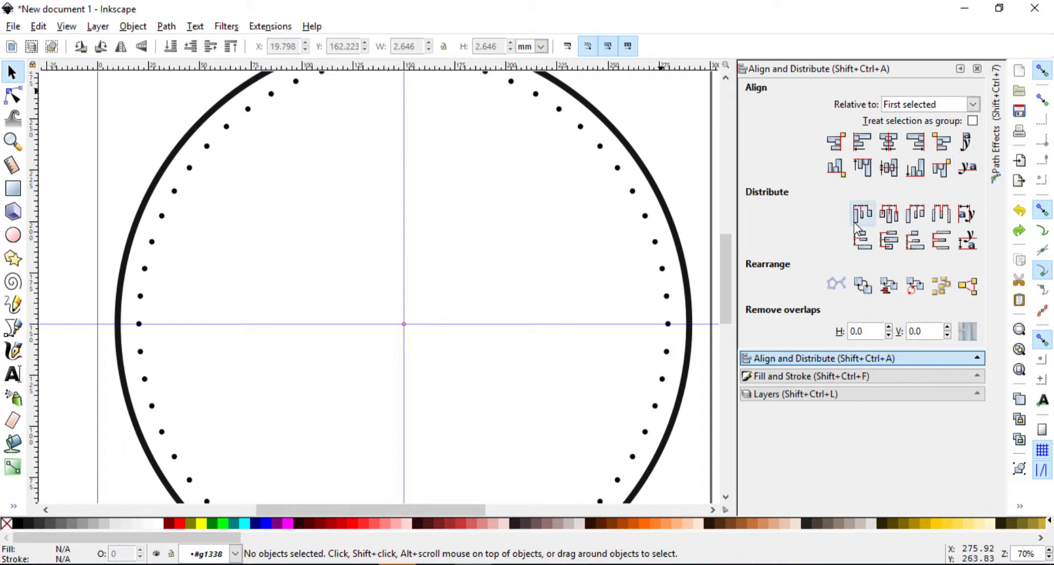
scroll(447, 270, up, 4)
scroll(448, 270, down, 4)
scroll(447, 271, down, 4)
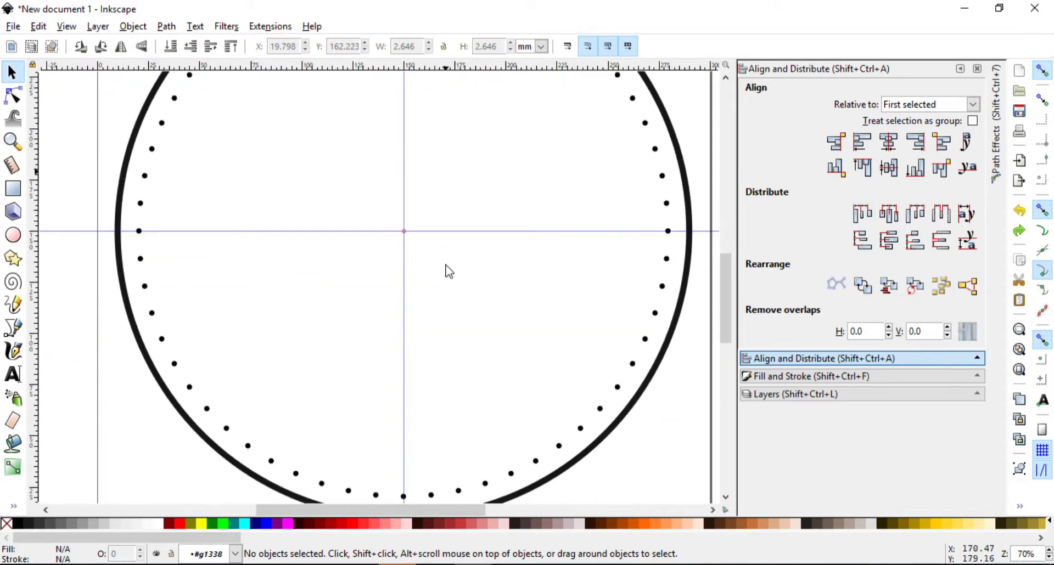
- Set the Star/Polygon tool to 12 corners, return to the Selector and show the Layers list
click(13, 258)
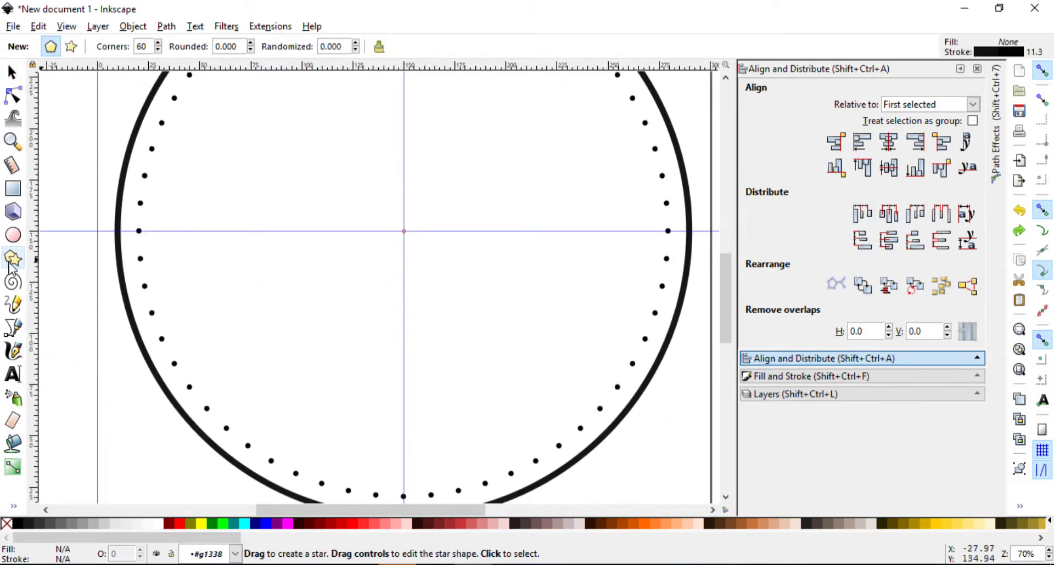
drag(147, 46, 122, 51)
text(12)
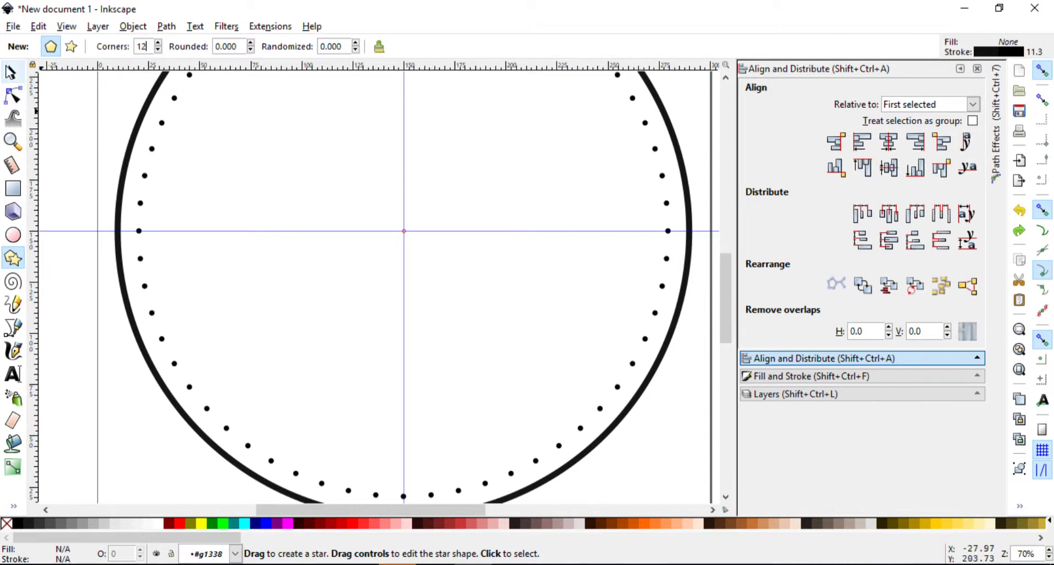
click(12, 71)
ctrl+scroll(379, 203, down, 2)
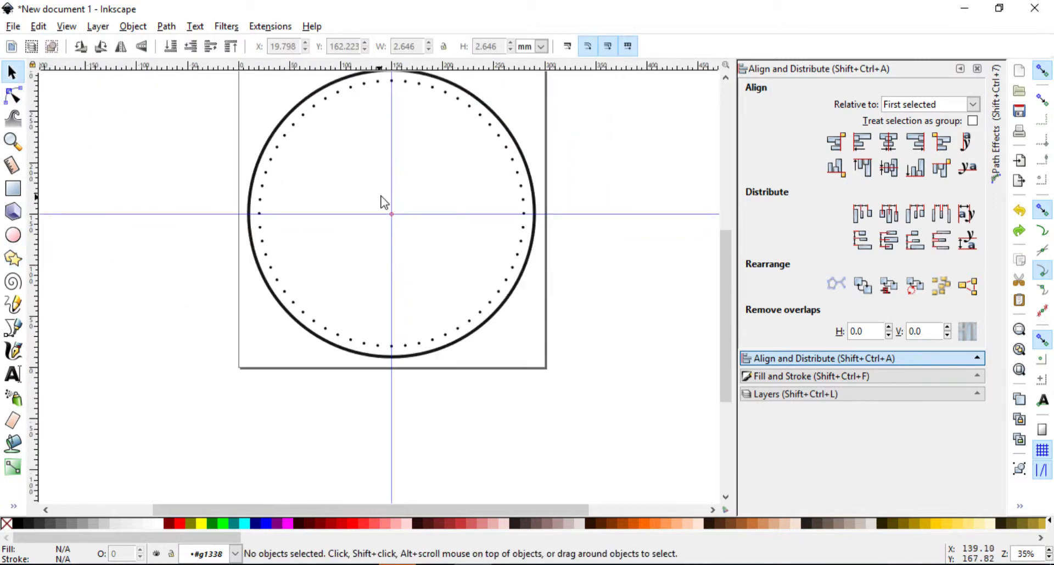
click(790, 395)
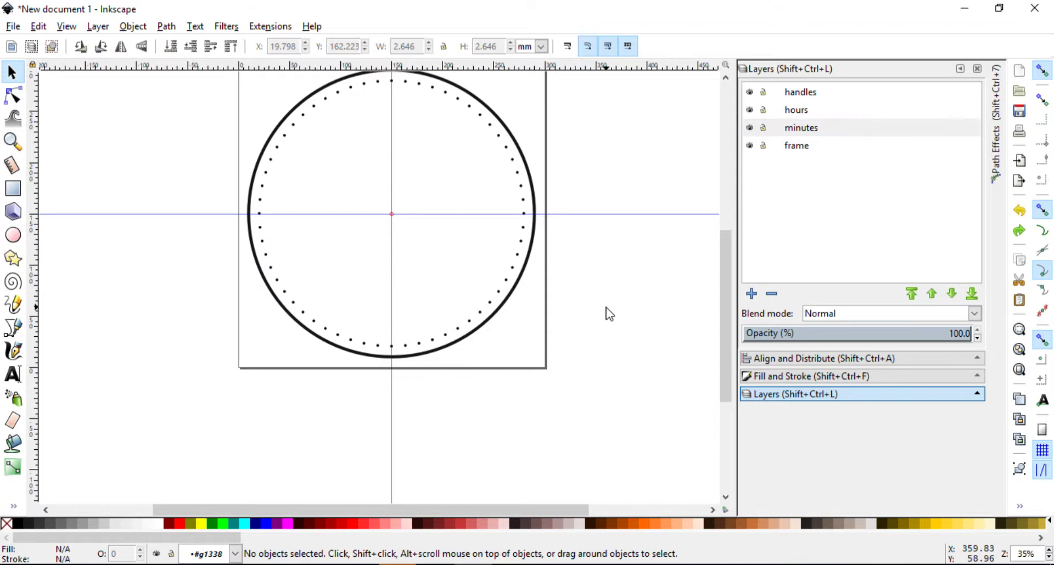
scroll(604, 311, up, 5)
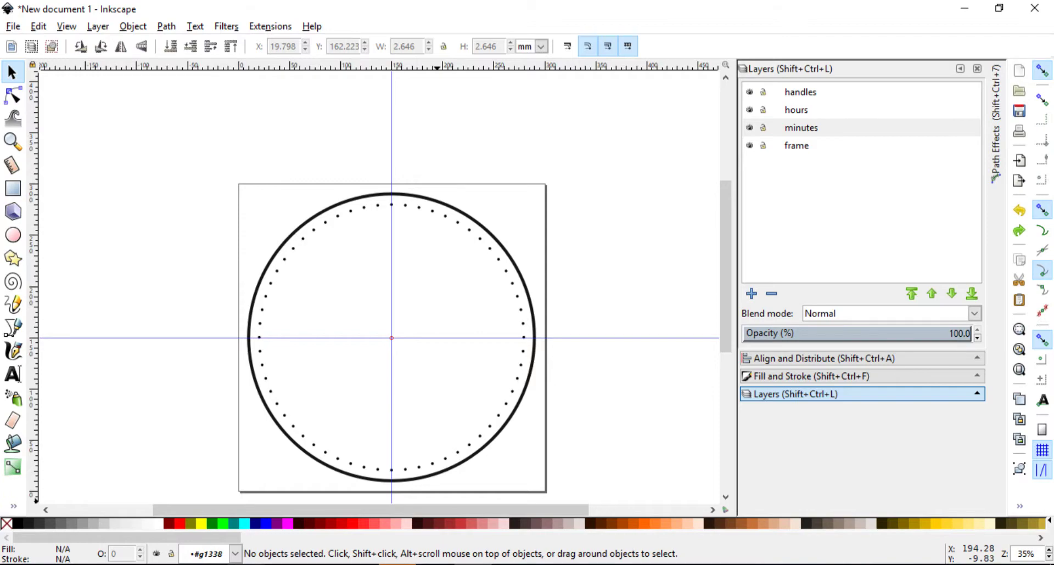
- Bring the clock design image results forward, scroll down and close the Evie clock preview
mouse_move(333, 564)
click(250, 543)
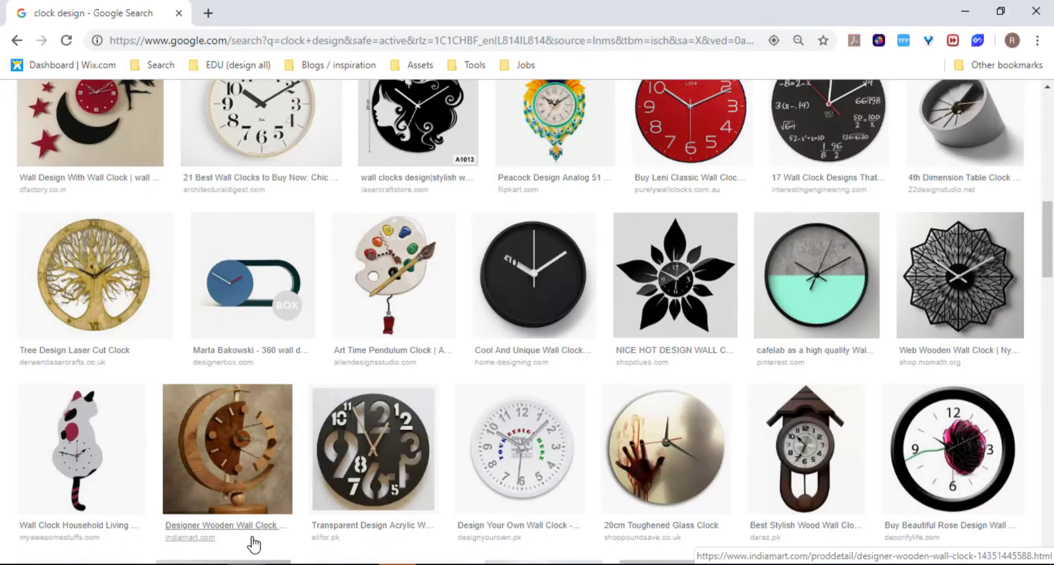
scroll(425, 398, down, 3)
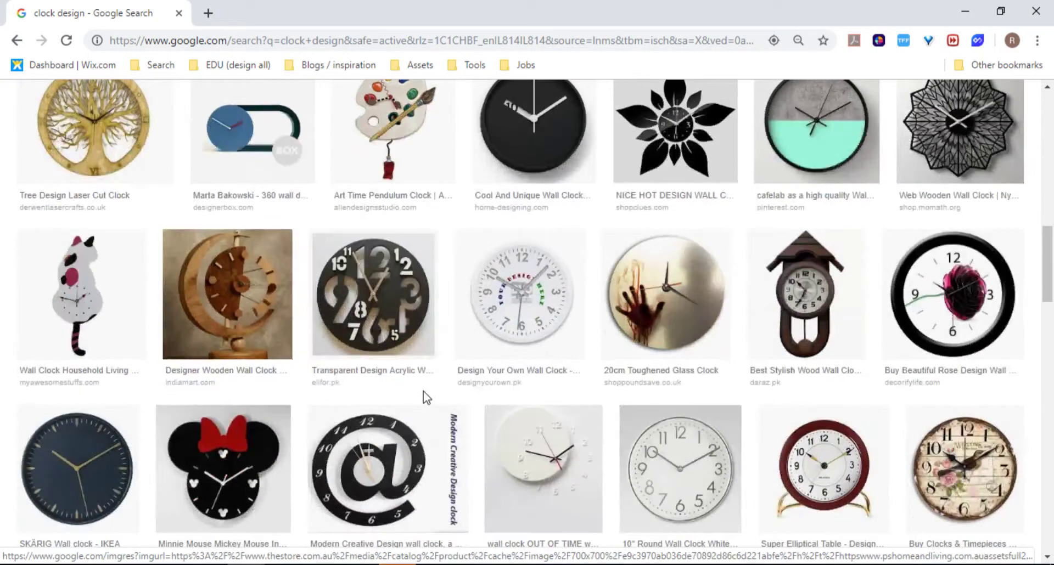
scroll(426, 398, down, 2)
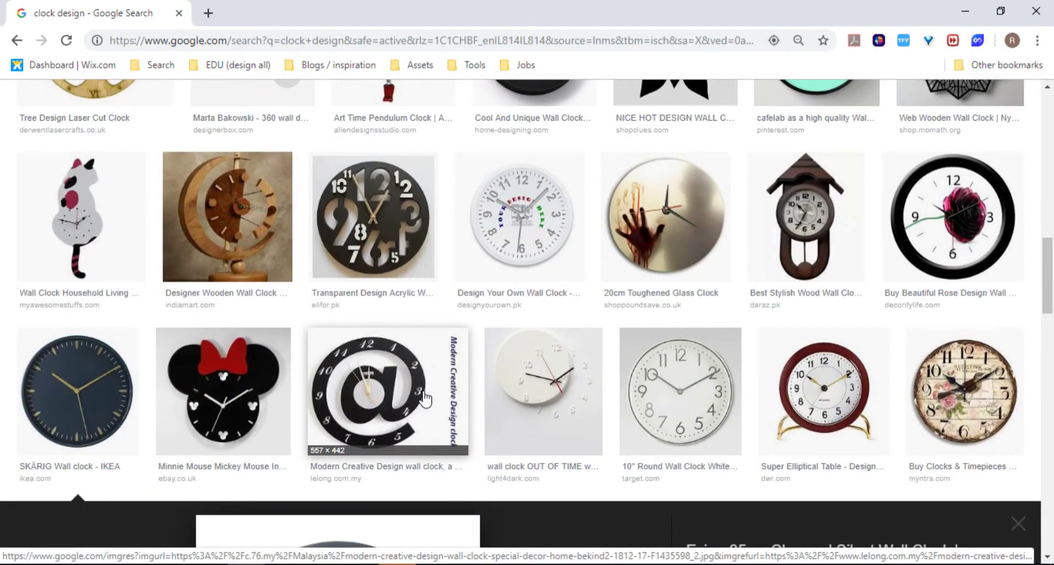
scroll(425, 399, down, 3)
scroll(145, 213, down, 2)
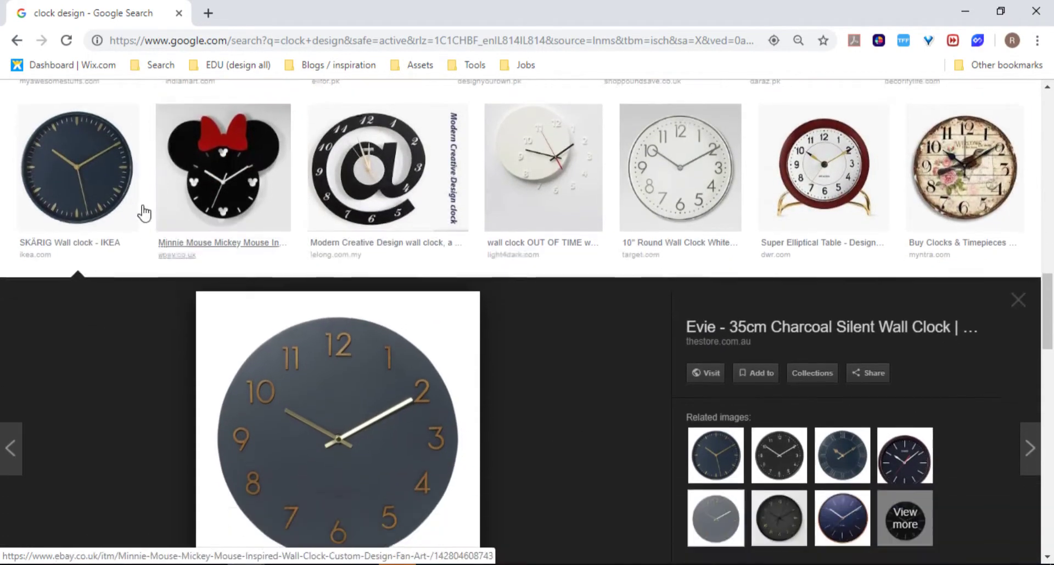
click(80, 121)
- Preview the SKÄRIG, BONDIS and Casio IQ-72-5 wall clocks, then return to Inkscape
click(77, 159)
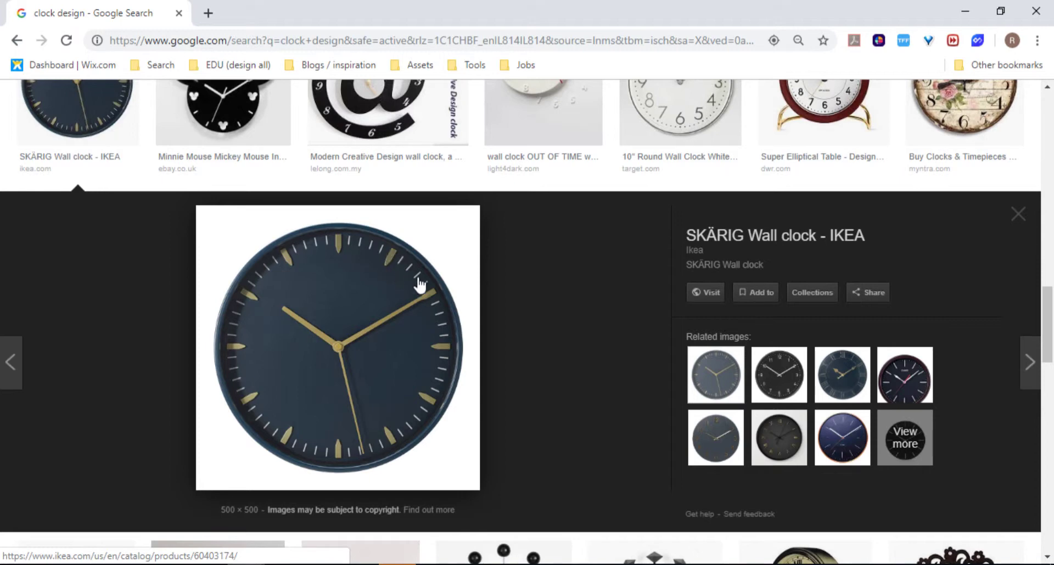
click(775, 384)
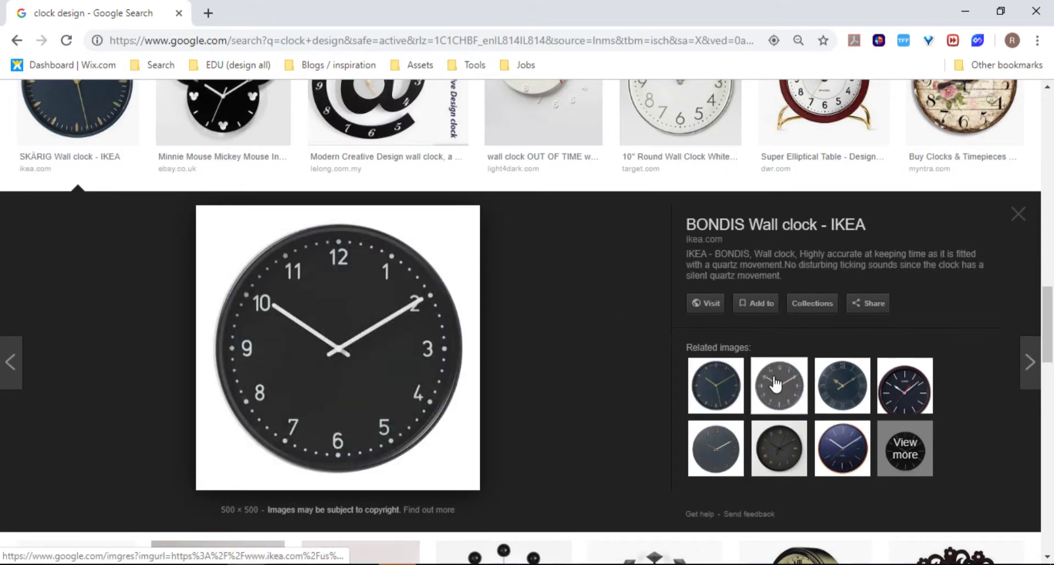
click(842, 384)
click(905, 387)
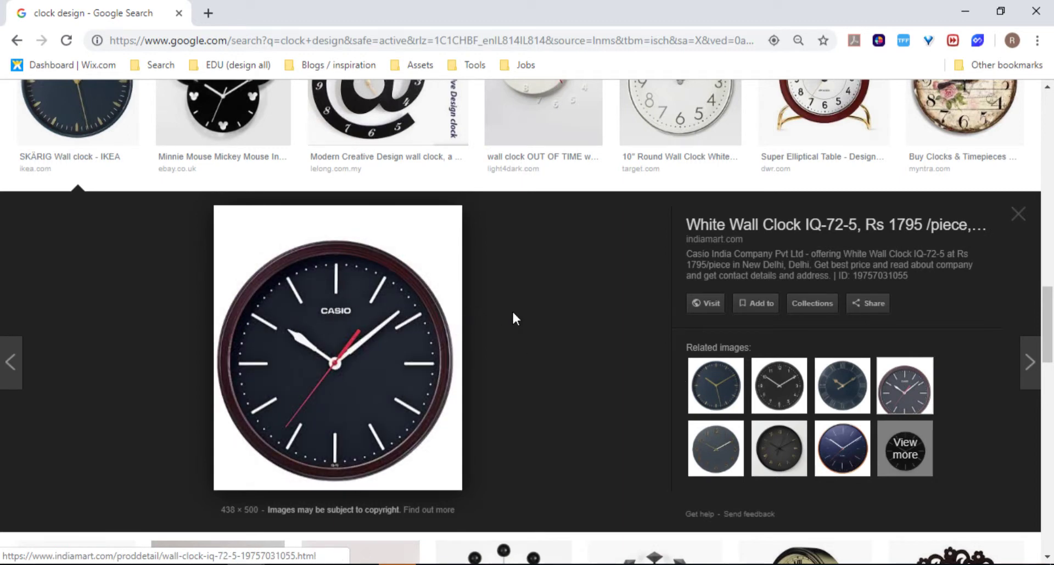
key(alt+Tab)
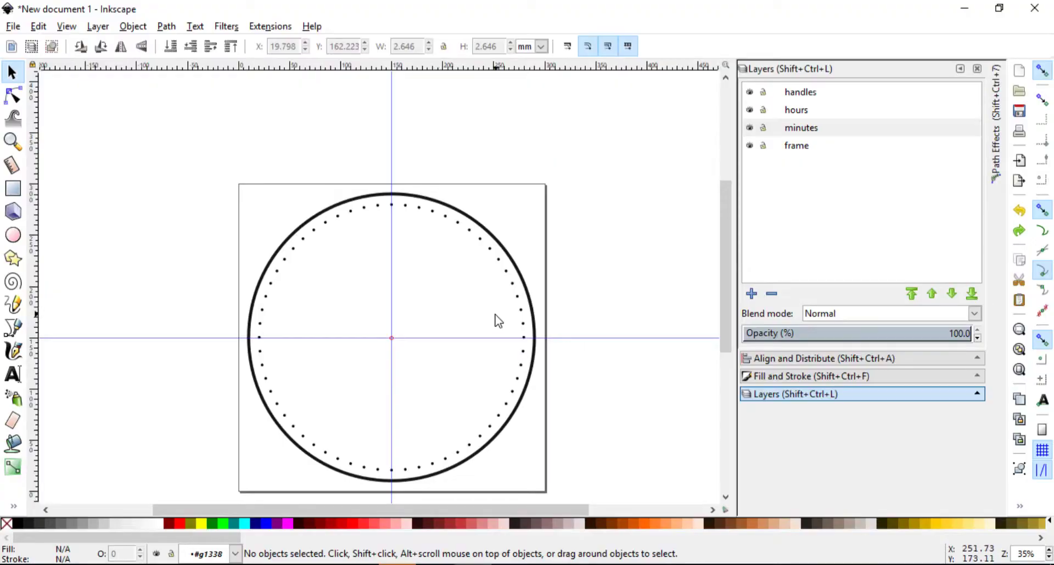
click(446, 202)
click(631, 256)
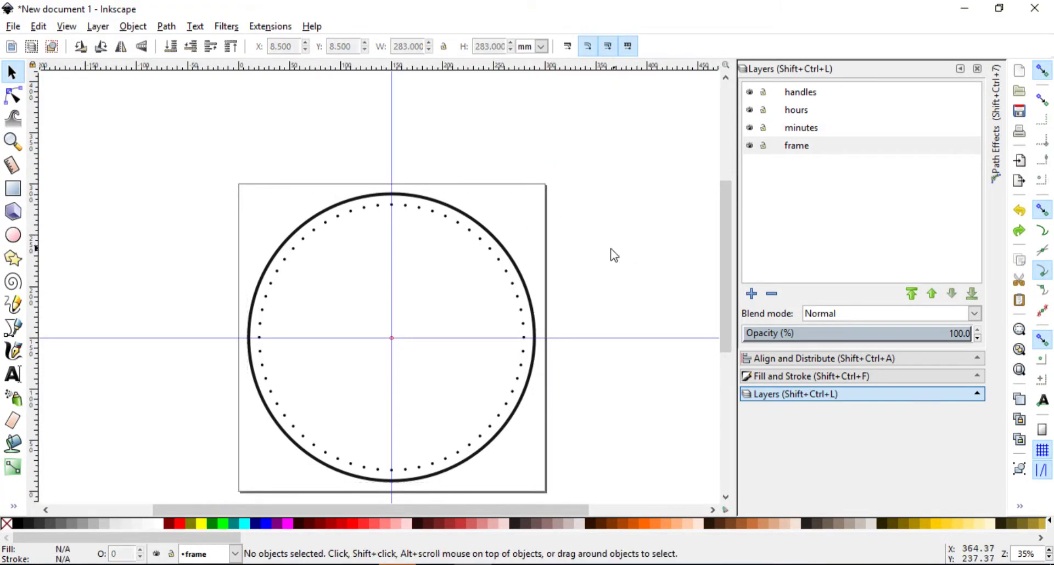
click(470, 220)
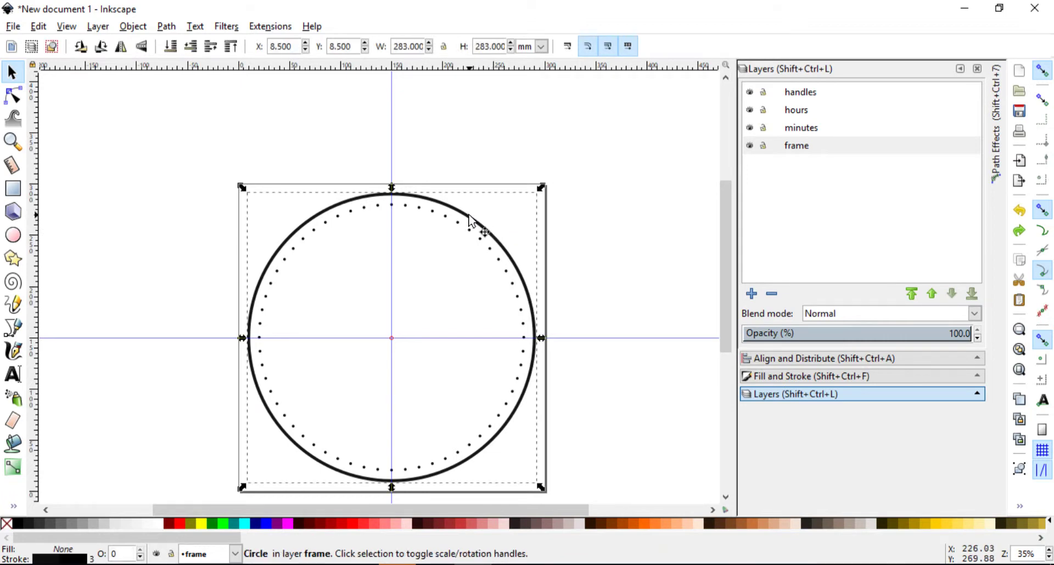
click(680, 247)
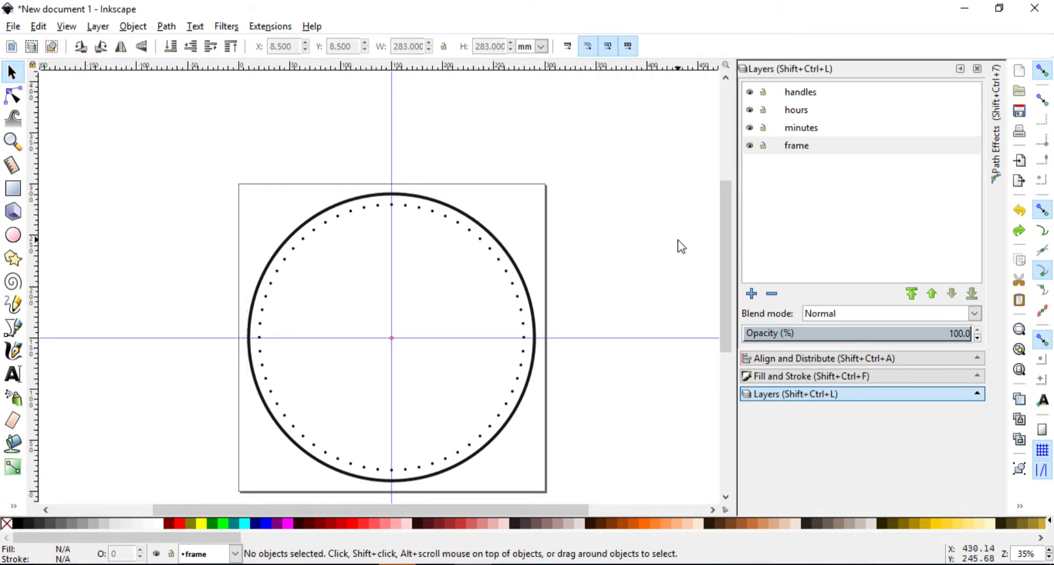
click(489, 238)
click(796, 111)
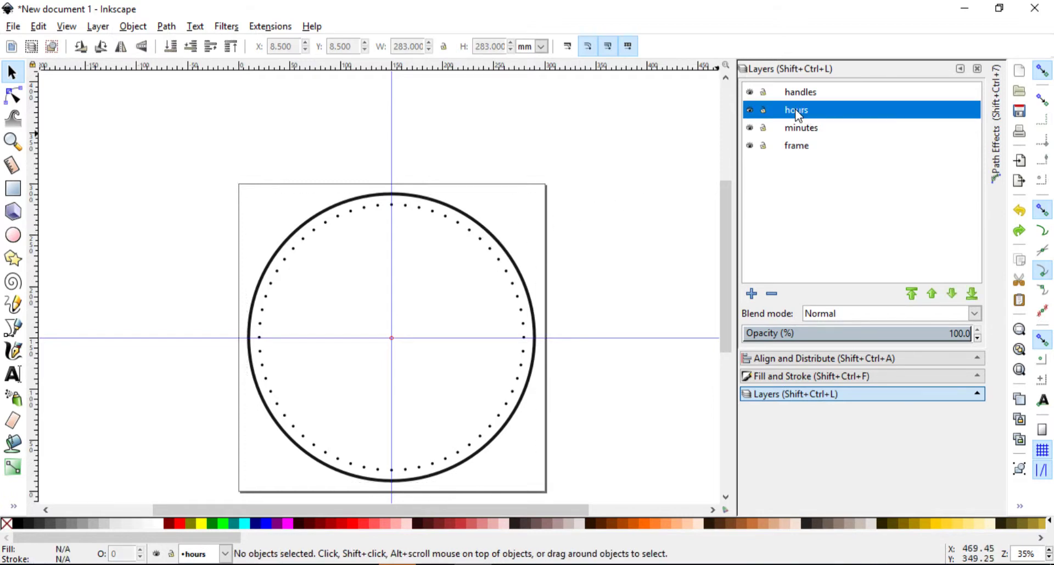
click(458, 213)
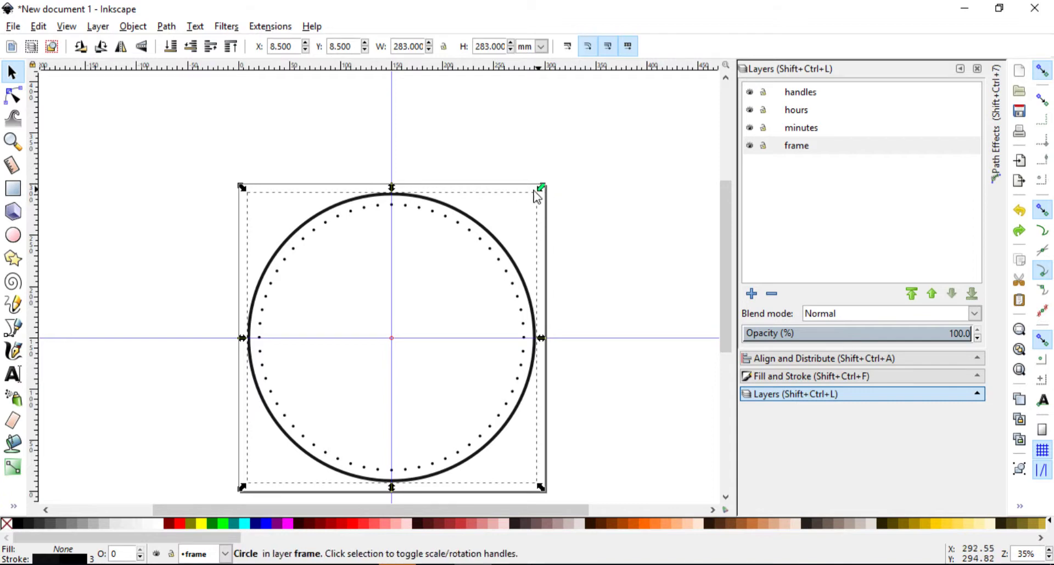
- Duplicate the frame circle and scale the copy to 233.107 mm, about 84%, concentrically
right_click(474, 219)
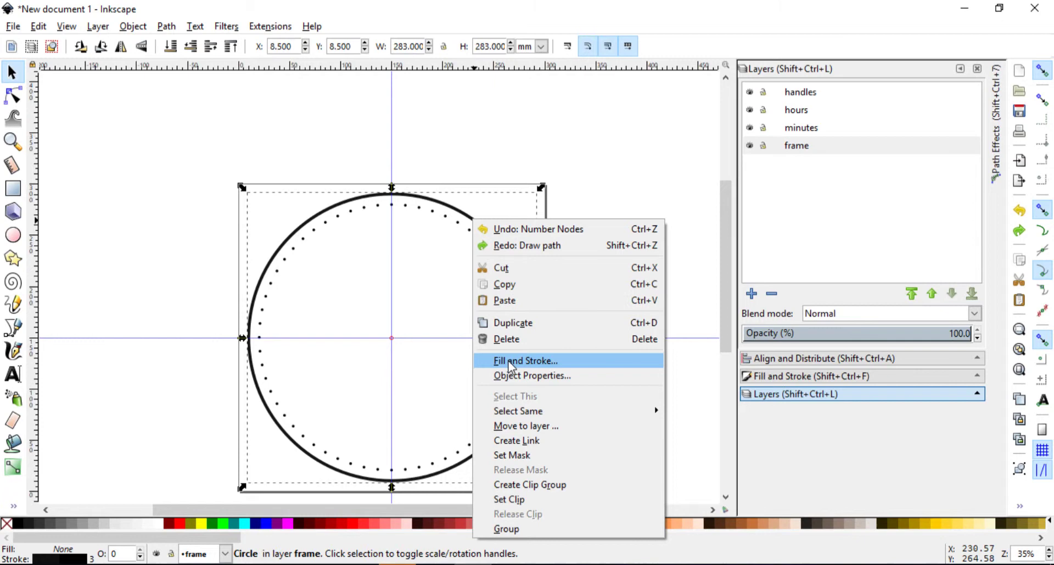
click(511, 323)
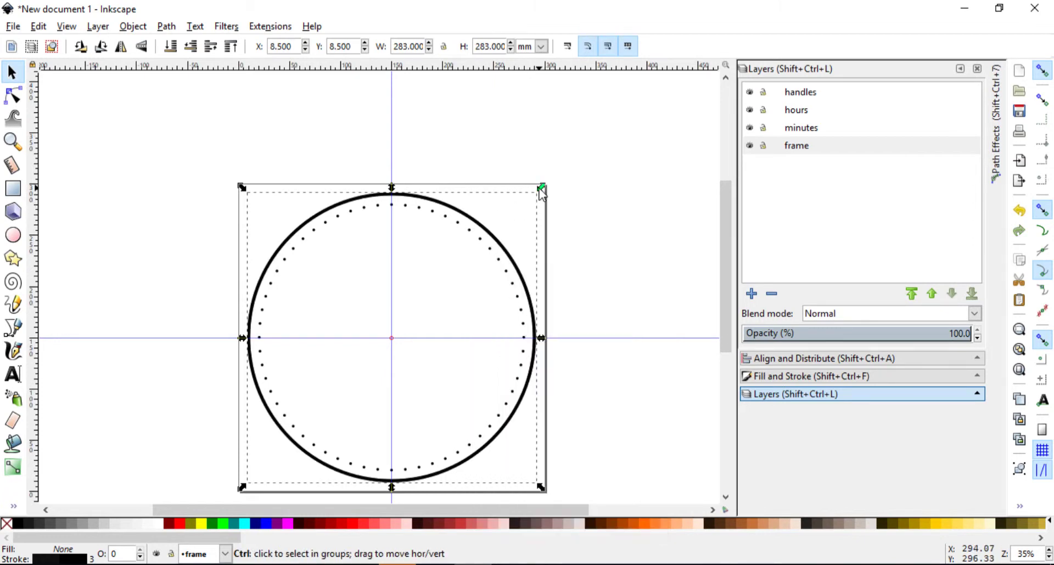
drag(540, 189, 517, 211)
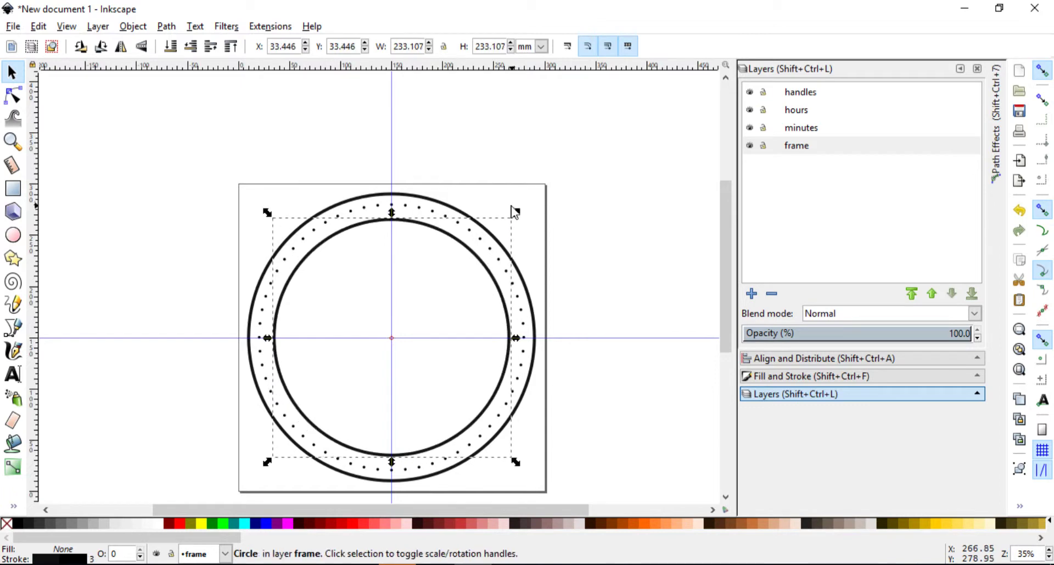
right_click(450, 241)
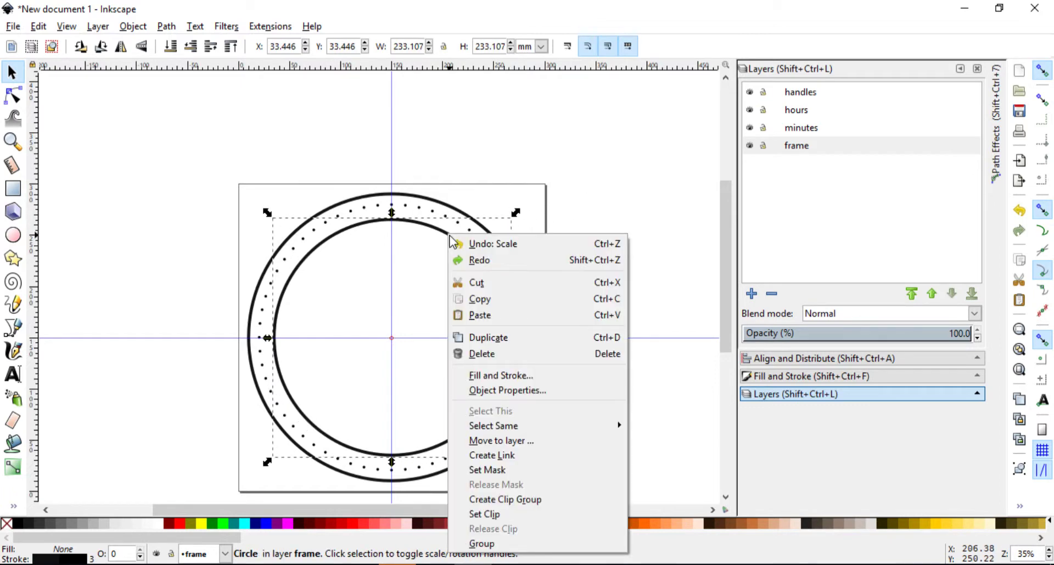
click(574, 183)
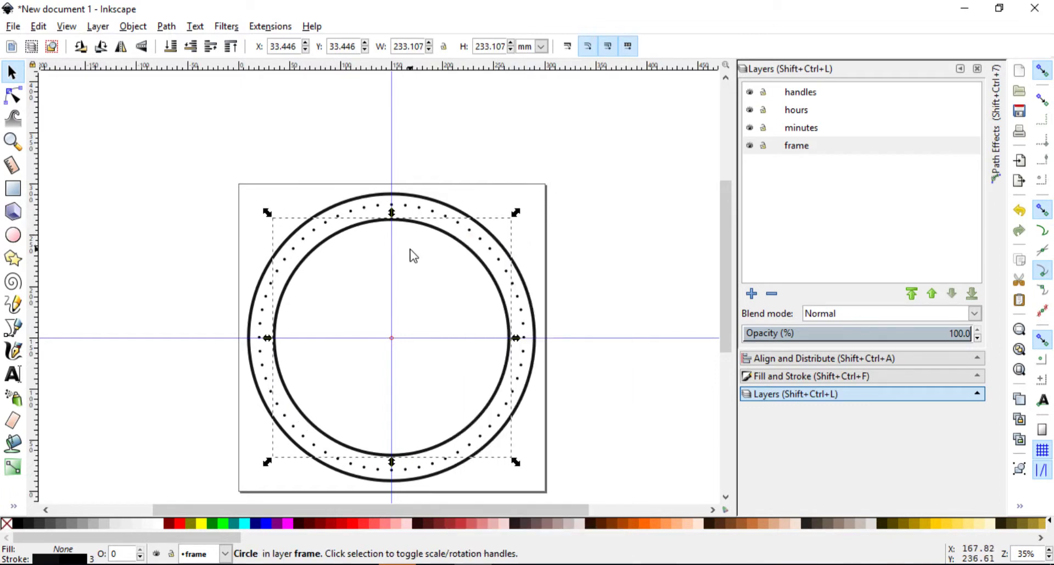
click(446, 243)
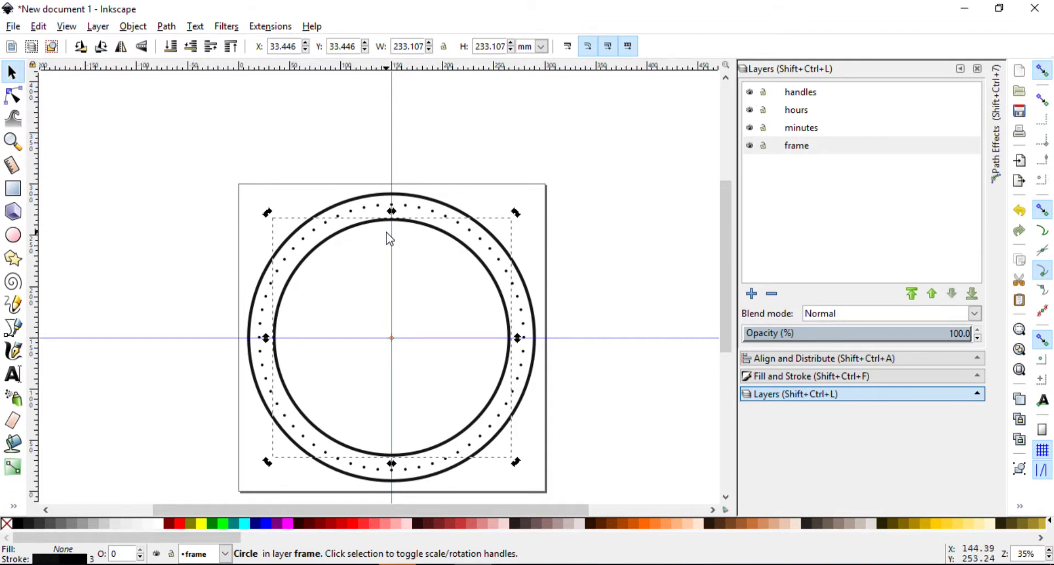
click(167, 26)
click(174, 46)
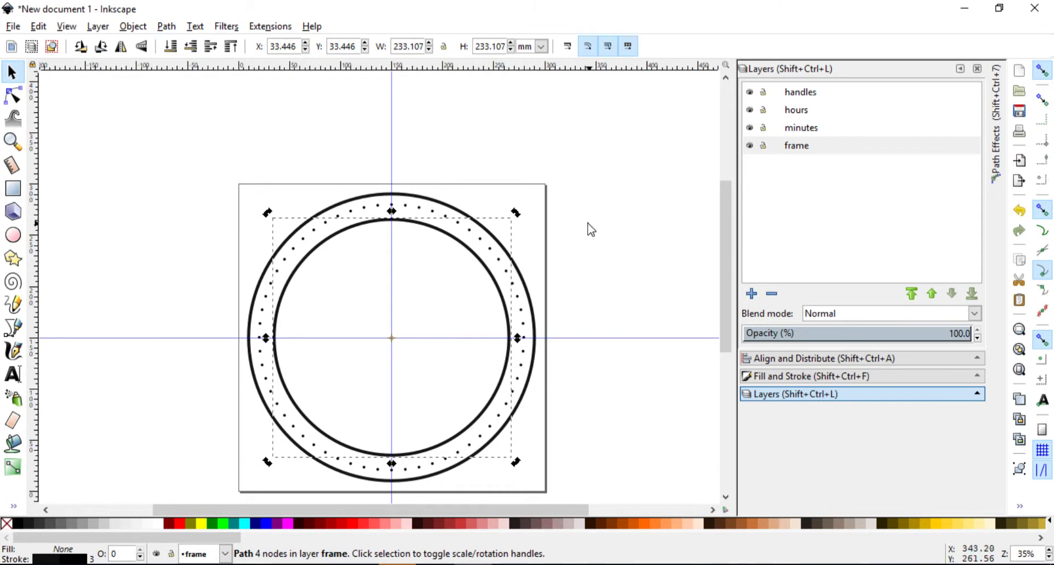
click(388, 235)
scroll(388, 236, up, 2)
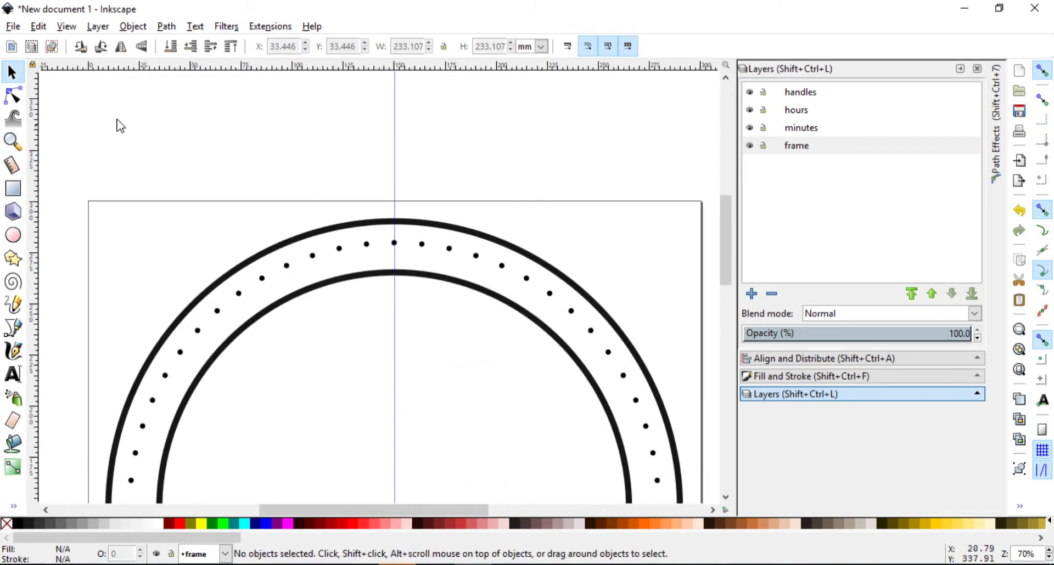
scroll(392, 207, up, 2)
ctrl+scroll(394, 207, up, 1)
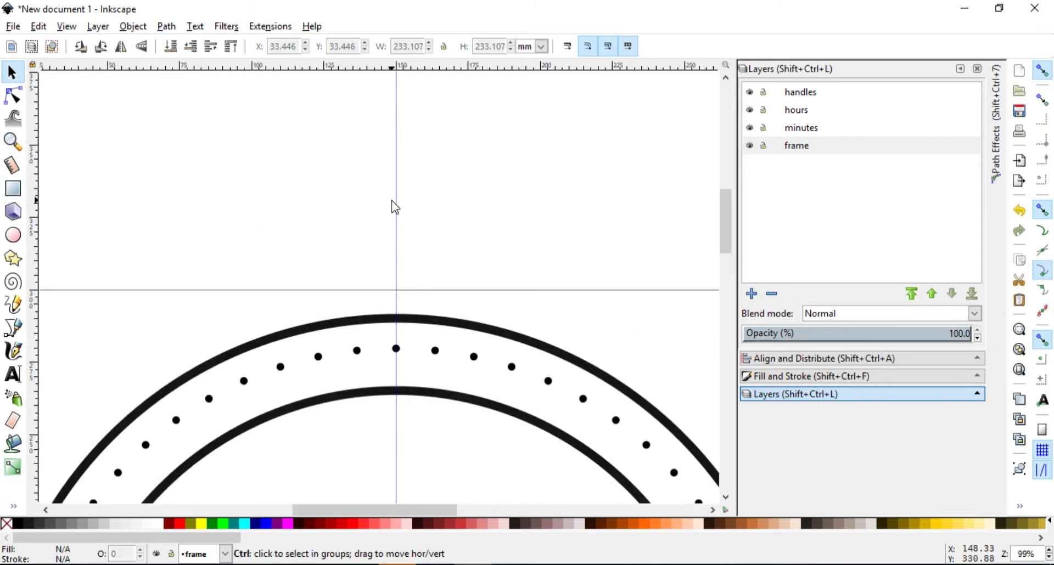
ctrl+scroll(394, 207, up, 1)
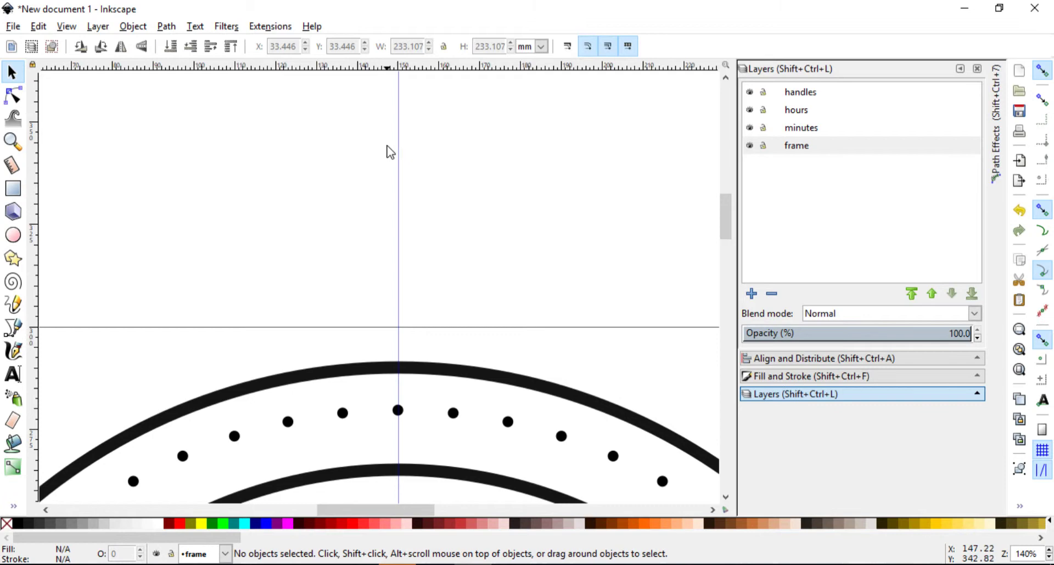
- Draw a rectangle above the frame with no outline and a red fill
click(13, 188)
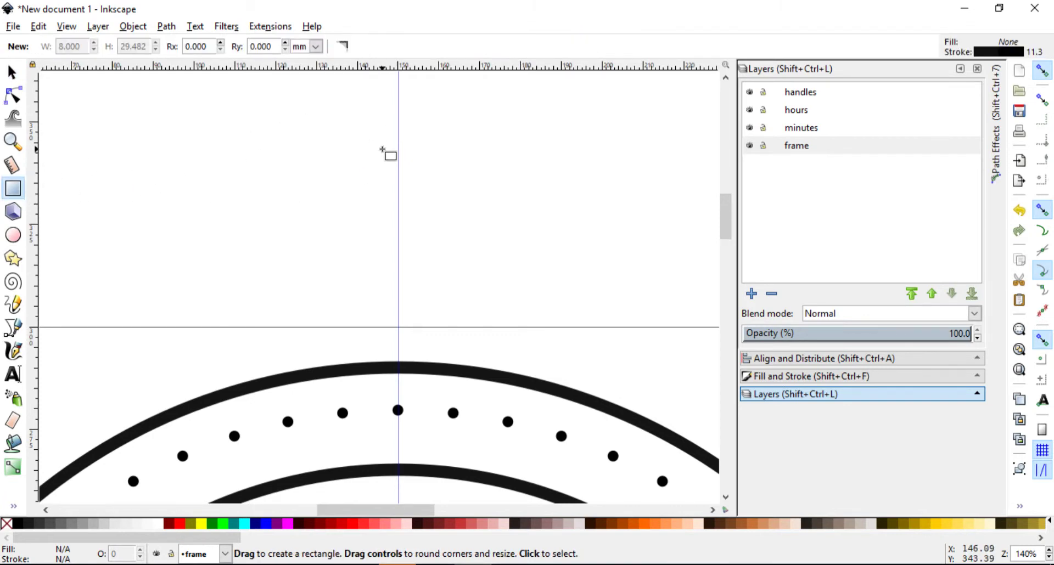
mouse_move(377, 146)
mouse_down()
mouse_move(419, 243)
mouse_move(420, 305)
mouse_move(421, 266)
mouse_up()
key(ctrl+z)
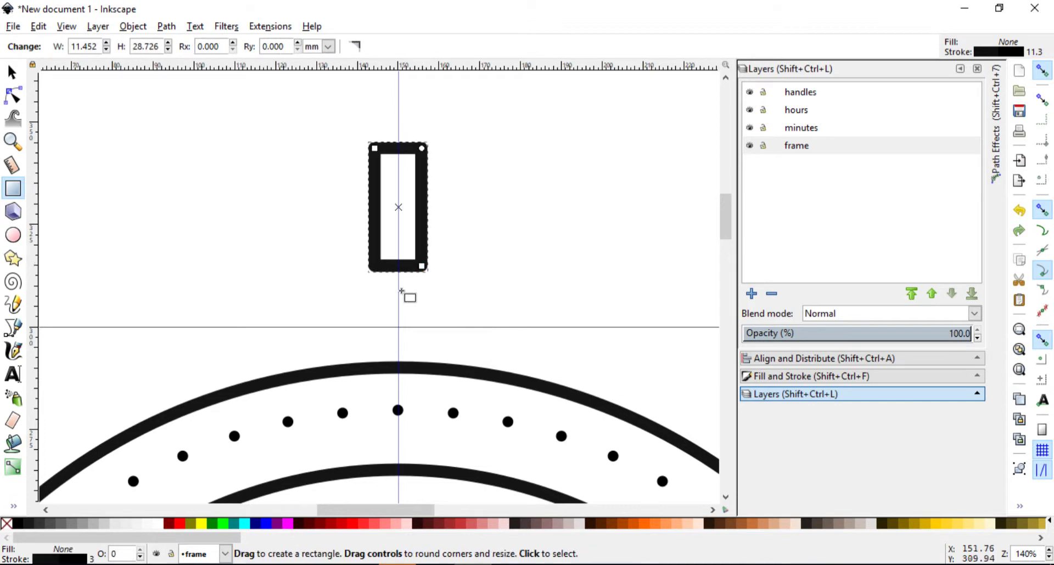
shift+click(8, 523)
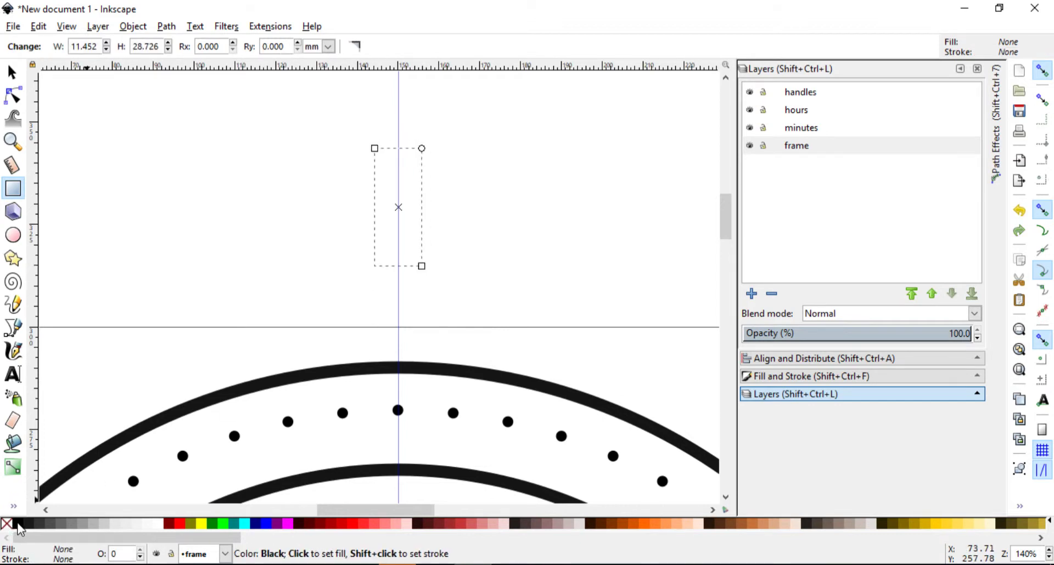
click(16, 524)
click(179, 524)
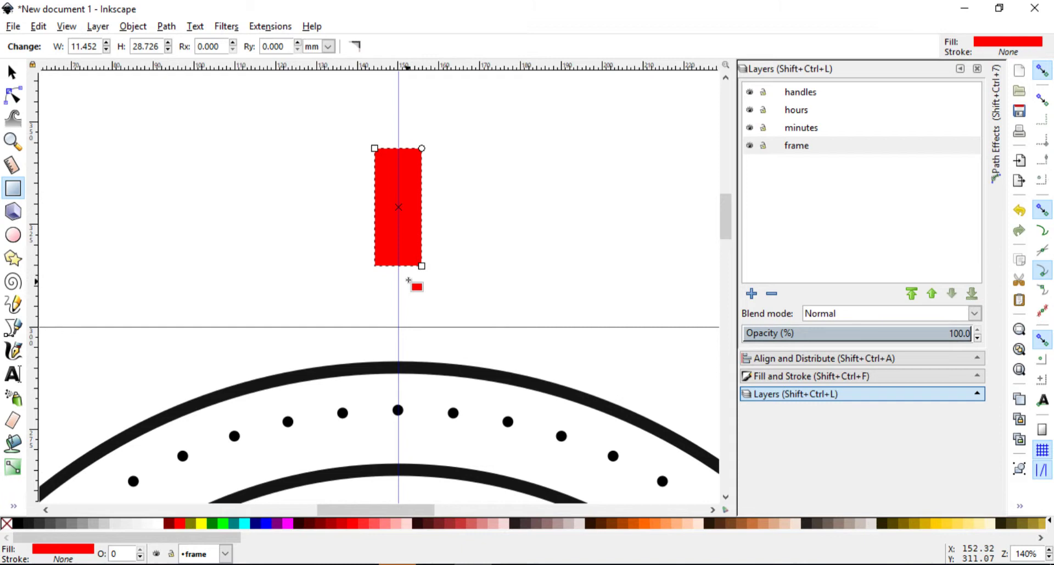
click(11, 70)
- Resize the red bar to 7.673 × 36.475 mm and place it just above the outer ring
drag(399, 272, 399, 303)
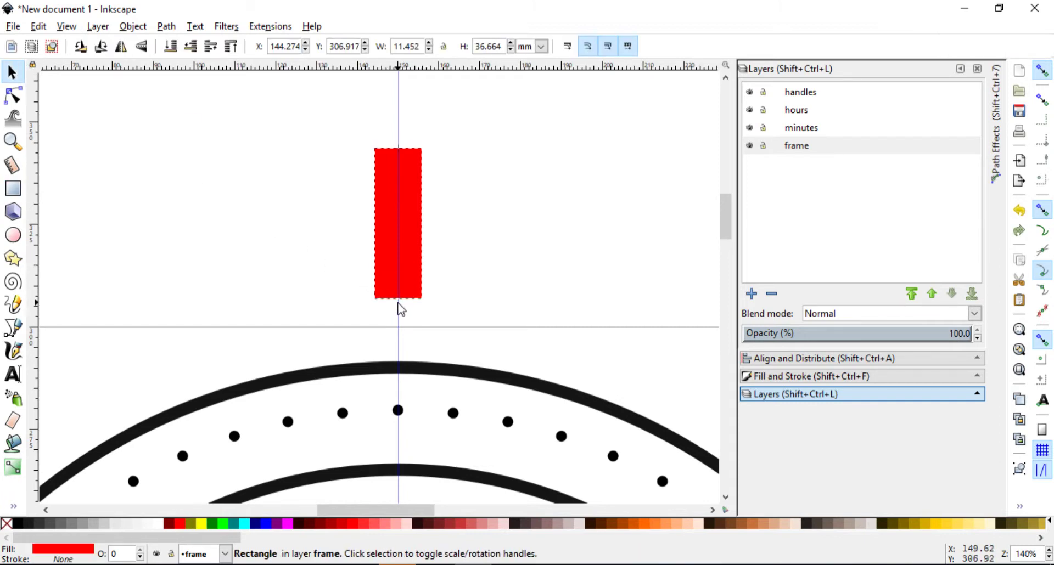
drag(426, 224, 416, 230)
ctrl+scroll(419, 230, down, 3)
scroll(424, 230, down, 5)
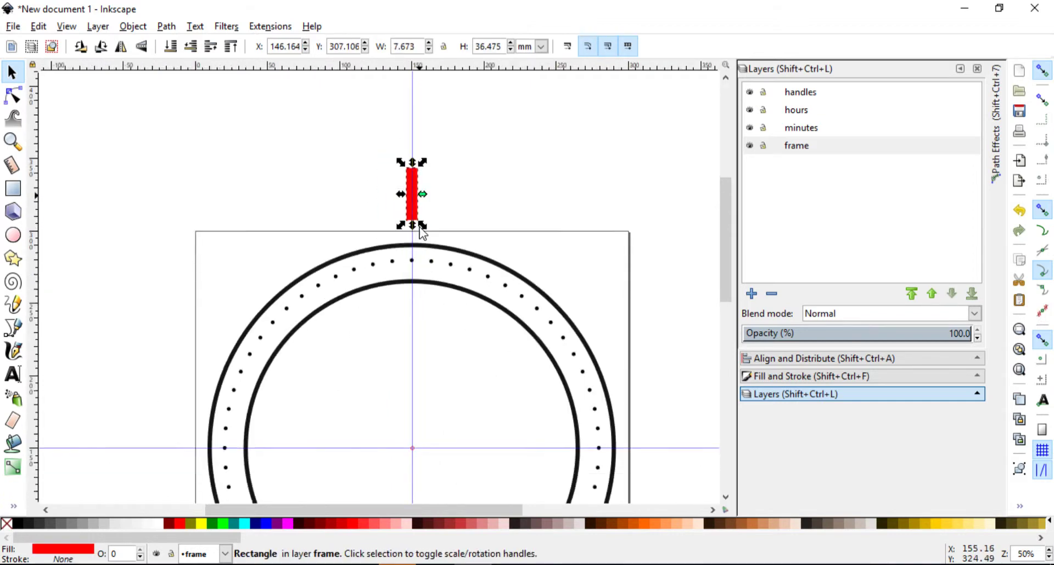
scroll(427, 127, up, 3)
ctrl+scroll(426, 189, up, 2)
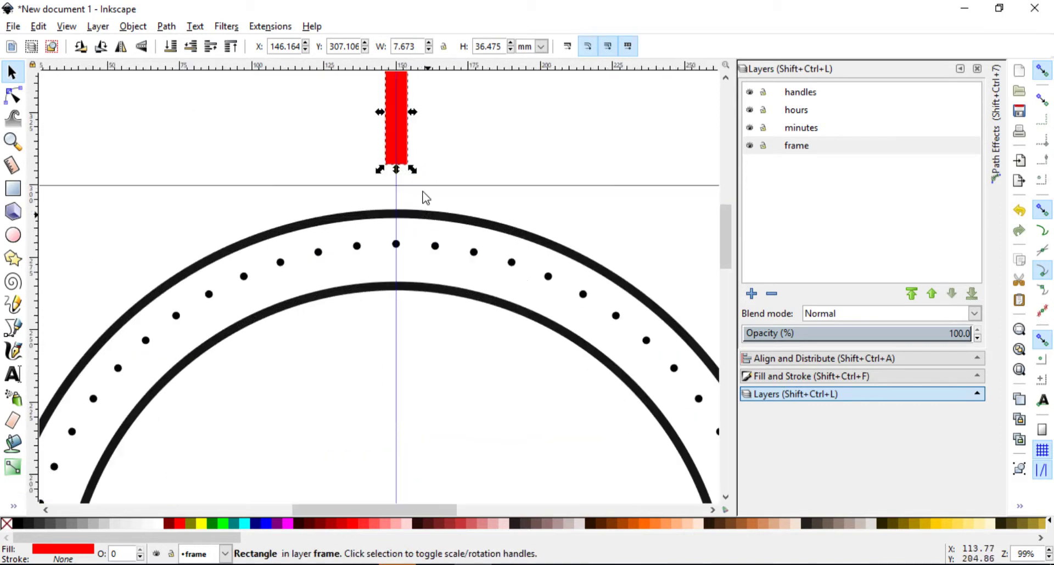
click(532, 160)
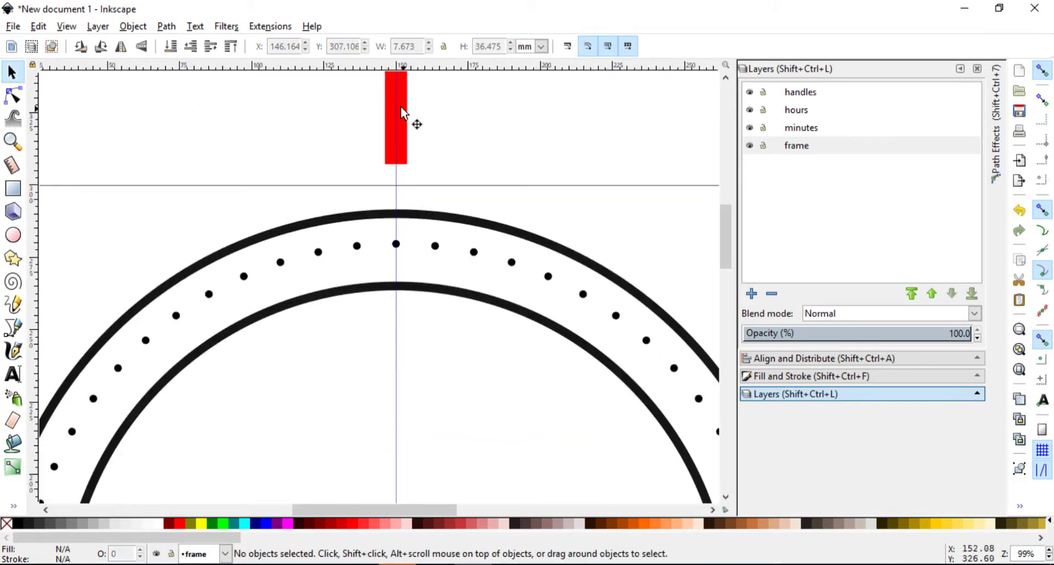
click(399, 105)
drag(403, 131, 508, 150)
ctrl+scroll(483, 154, up, 1)
scroll(445, 225, down, 1)
ctrl+scroll(444, 225, down, 1)
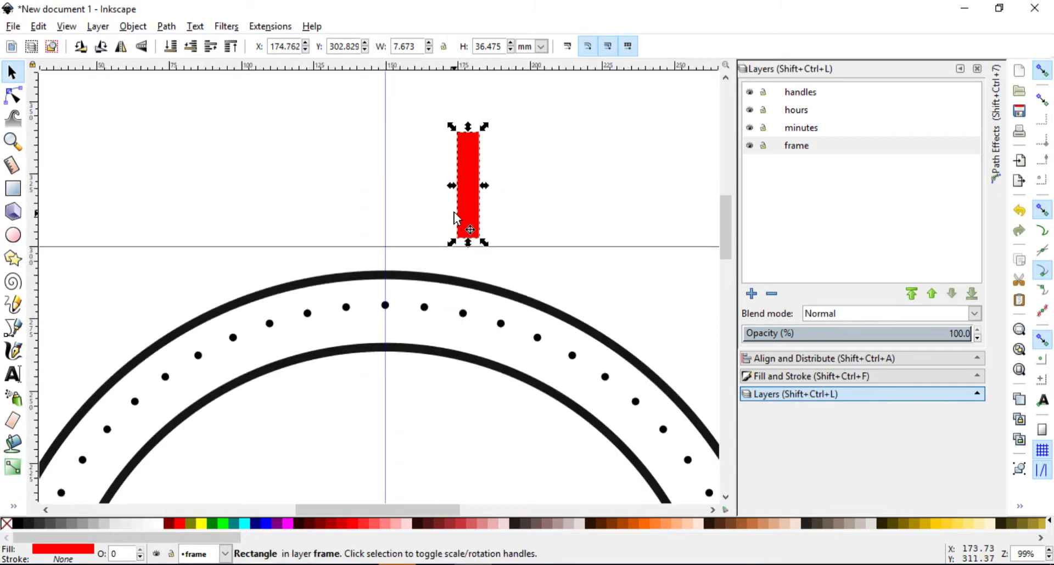
drag(468, 204, 449, 193)
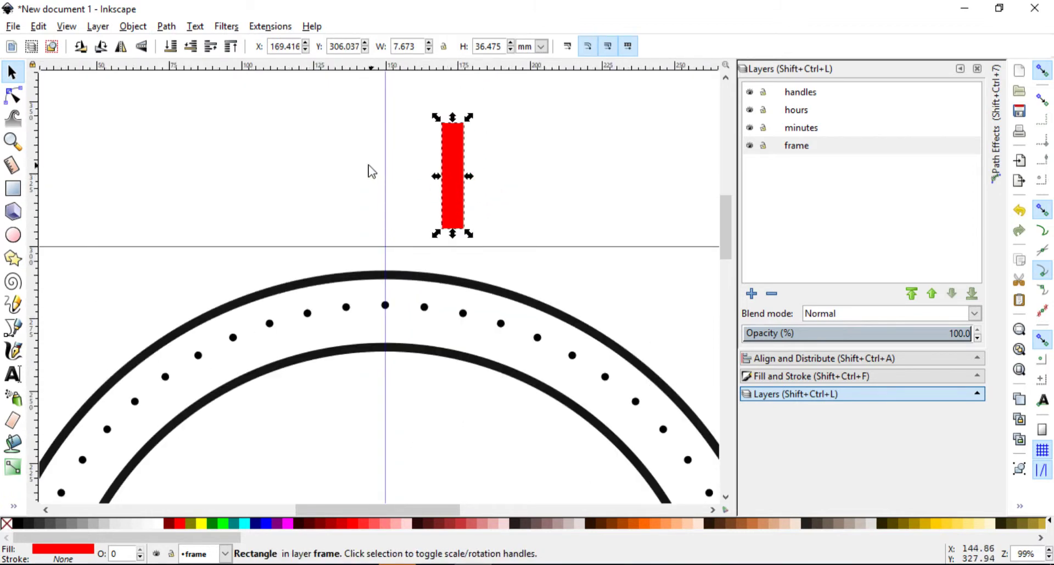
- Set Align and Distribute relative to Page and centre the red bar on the vertical axis
click(755, 359)
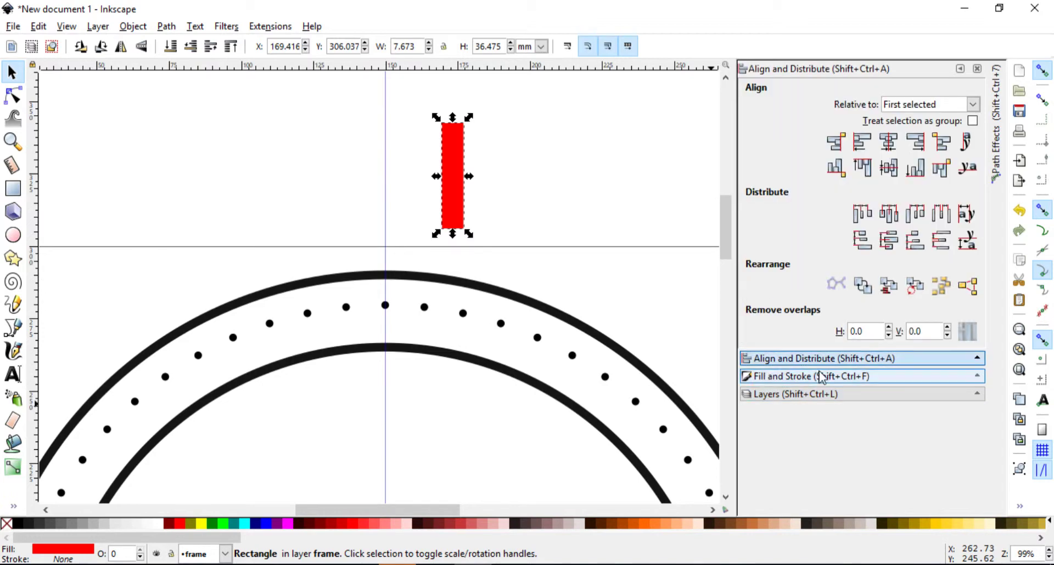
click(911, 106)
click(895, 194)
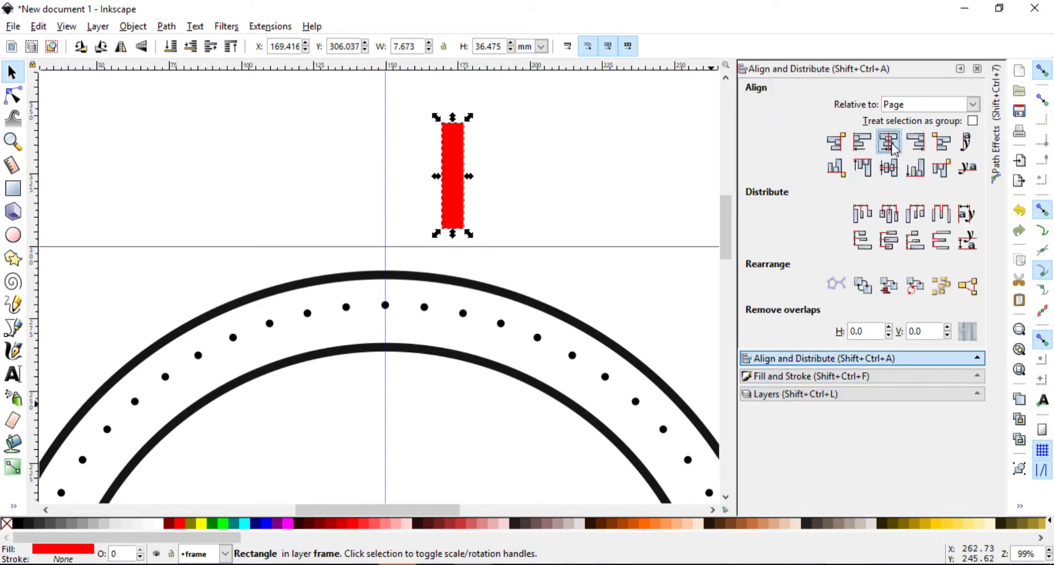
click(896, 164)
click(466, 170)
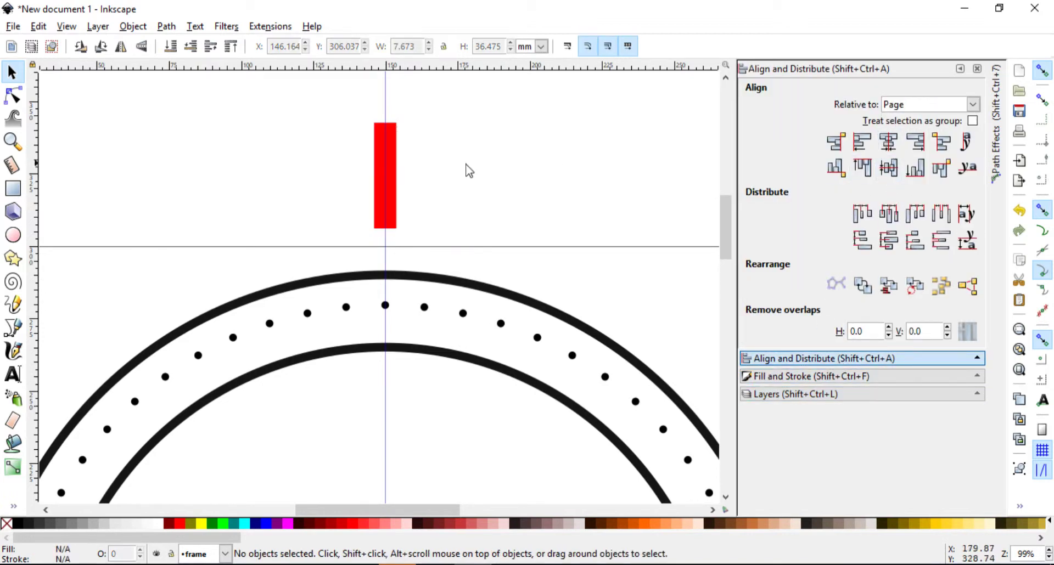
click(386, 181)
key(minus)
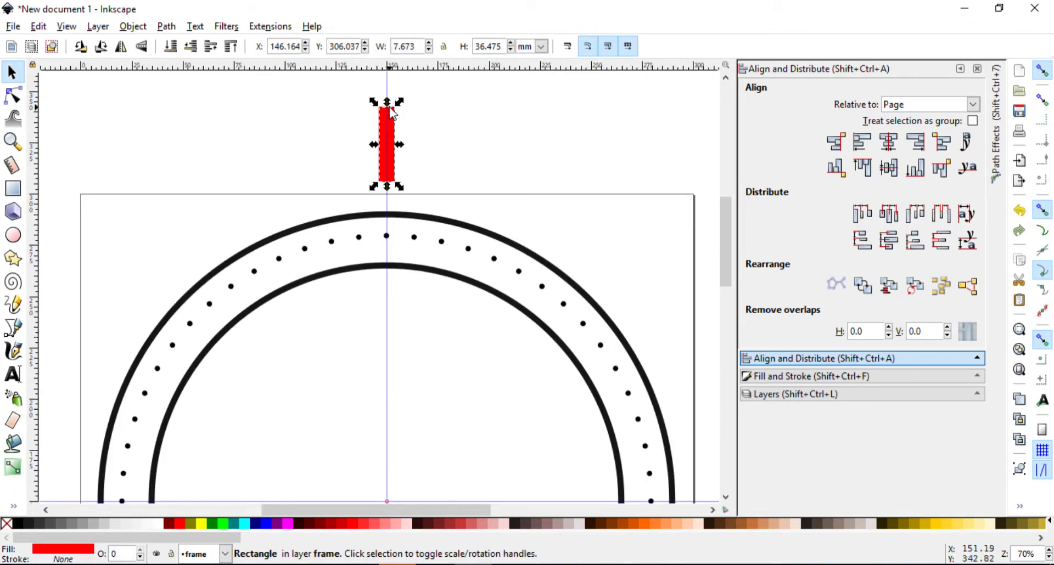
- Move the red bar down toward the inner arch, recentre it horizontally, then select the inner circle
click(367, 269)
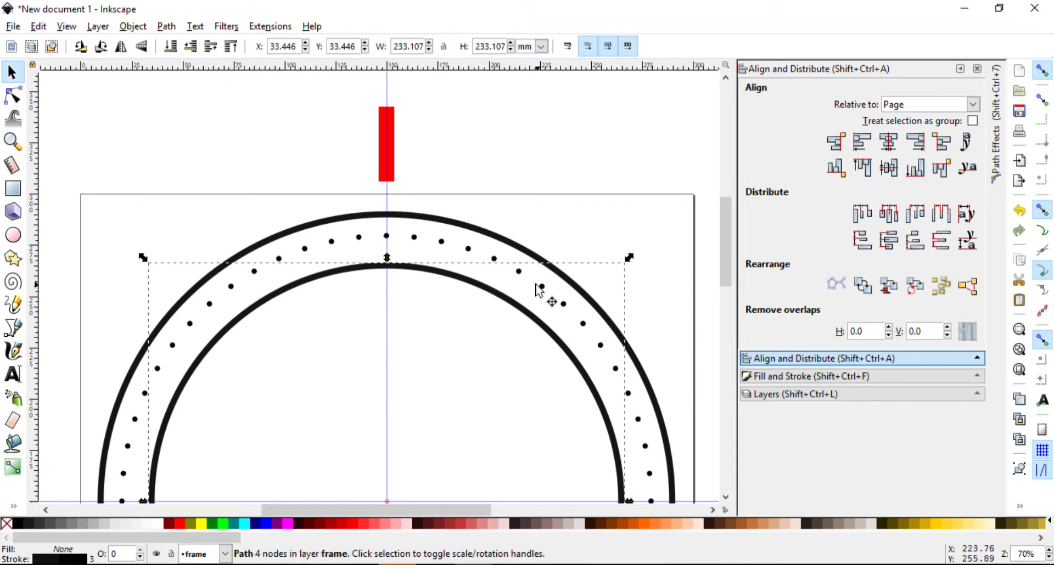
click(511, 304)
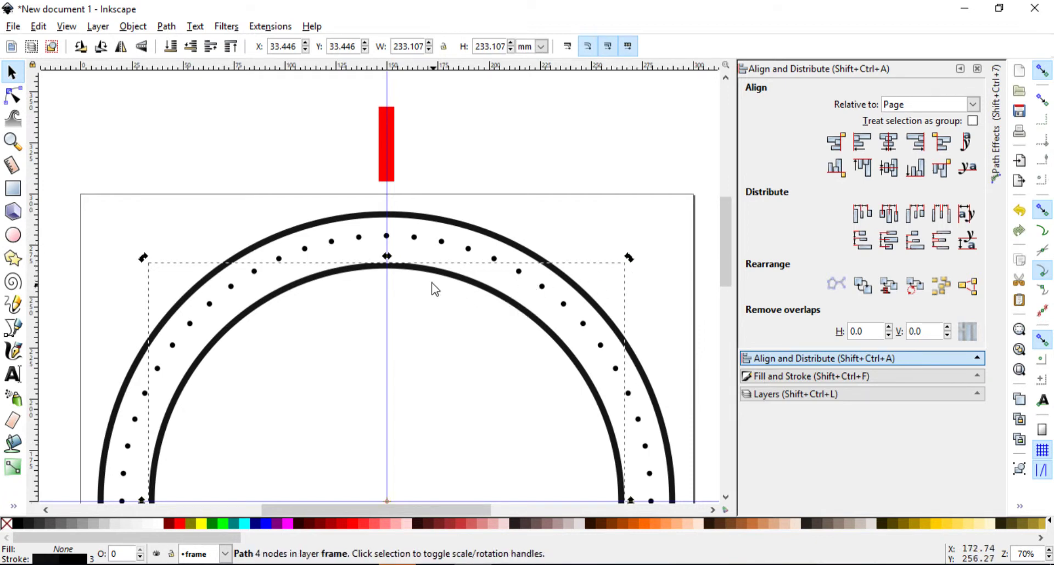
click(381, 135)
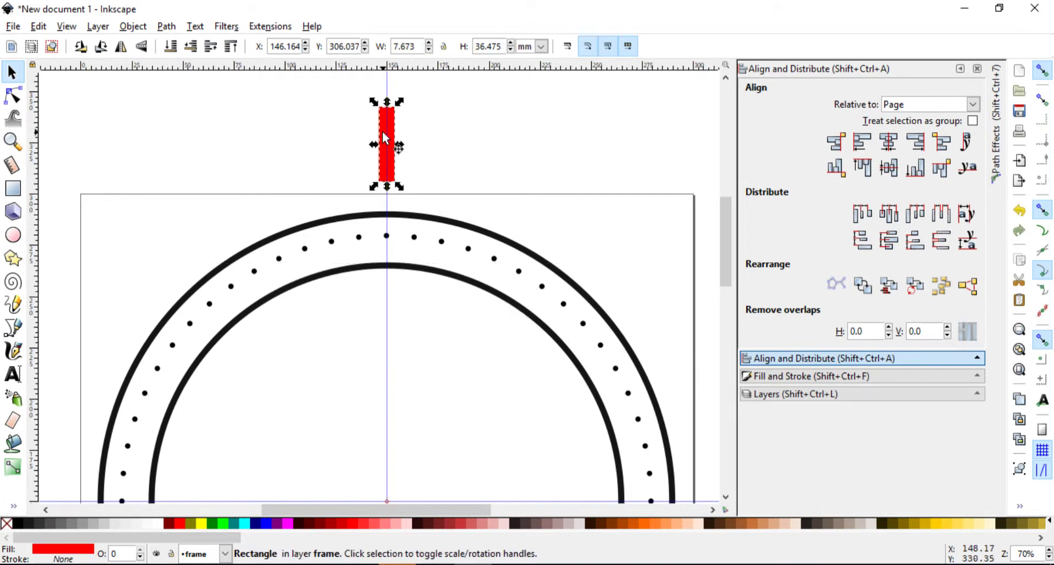
drag(382, 135, 391, 106)
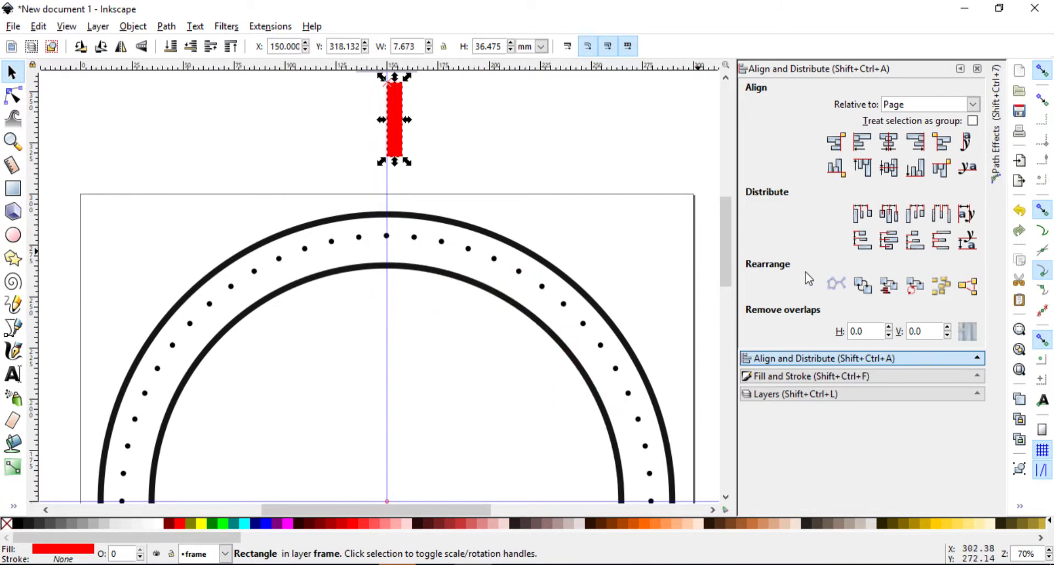
click(888, 141)
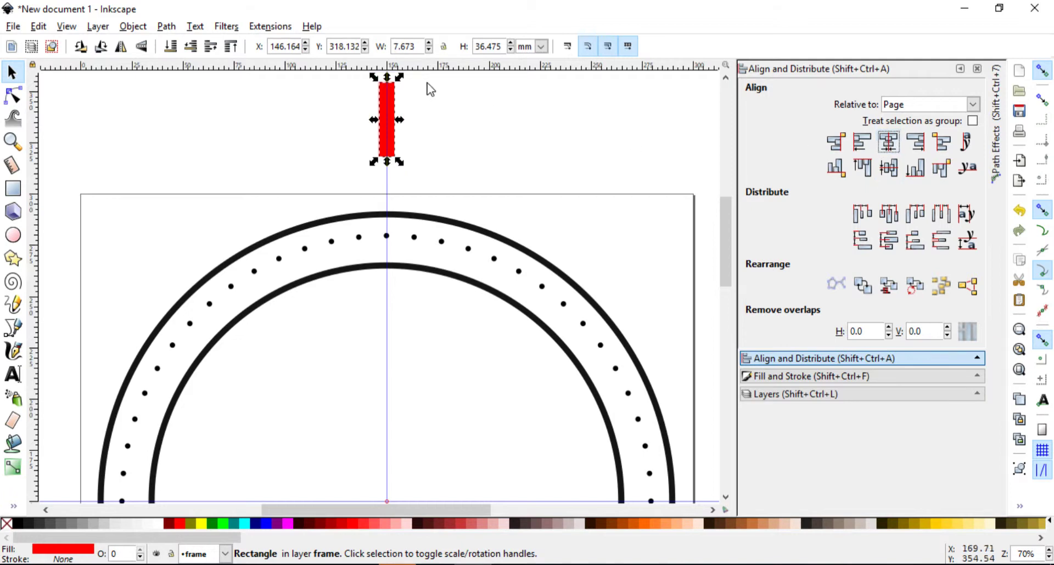
click(467, 142)
click(439, 273)
scroll(434, 279, down, 10)
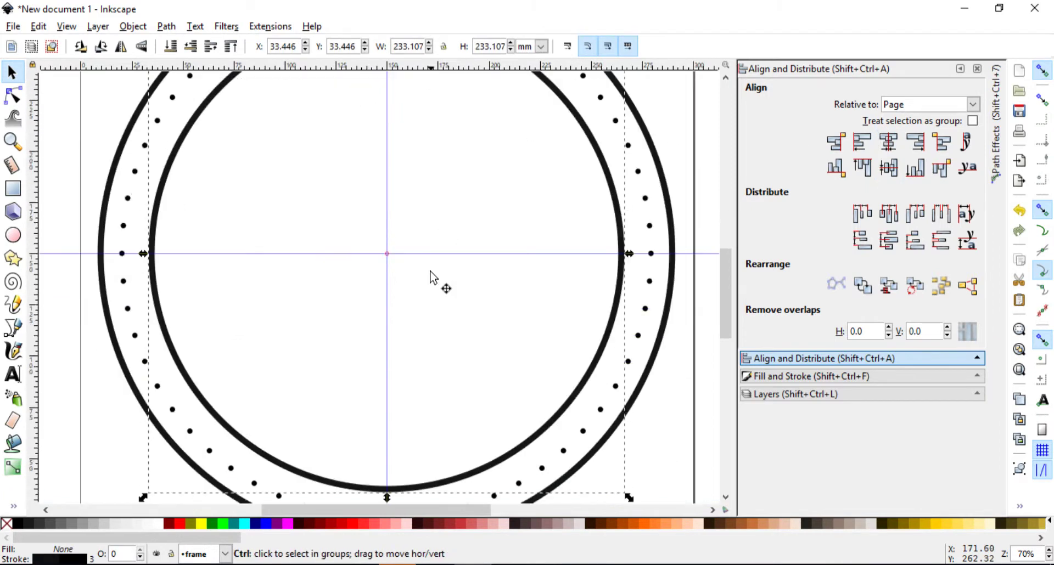
scroll(430, 271, down, 1)
scroll(432, 273, up, 2)
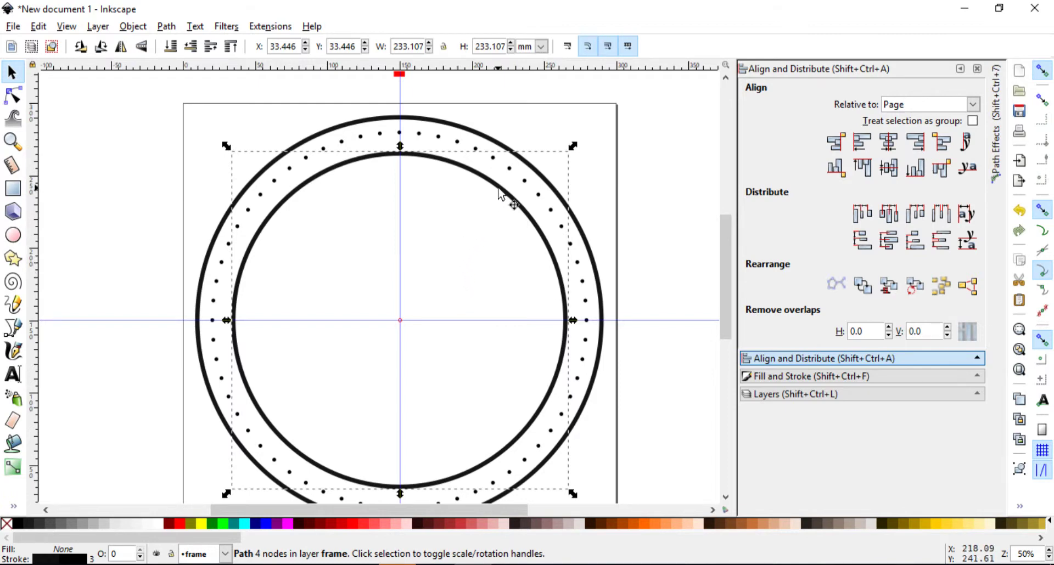
- Run Measure Path on the inner circle to label its 722.93 mm circumference
click(414, 156)
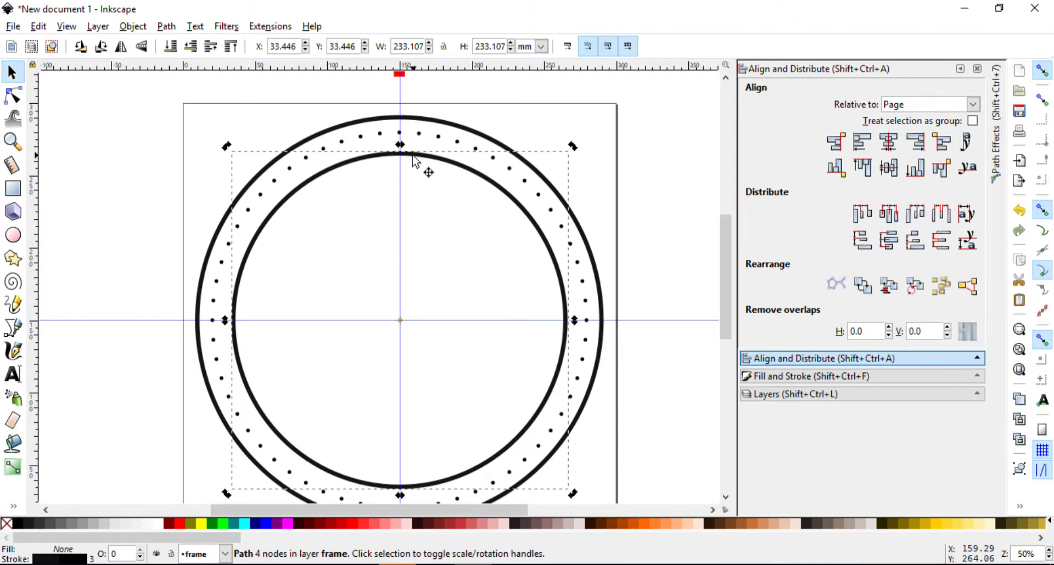
click(269, 27)
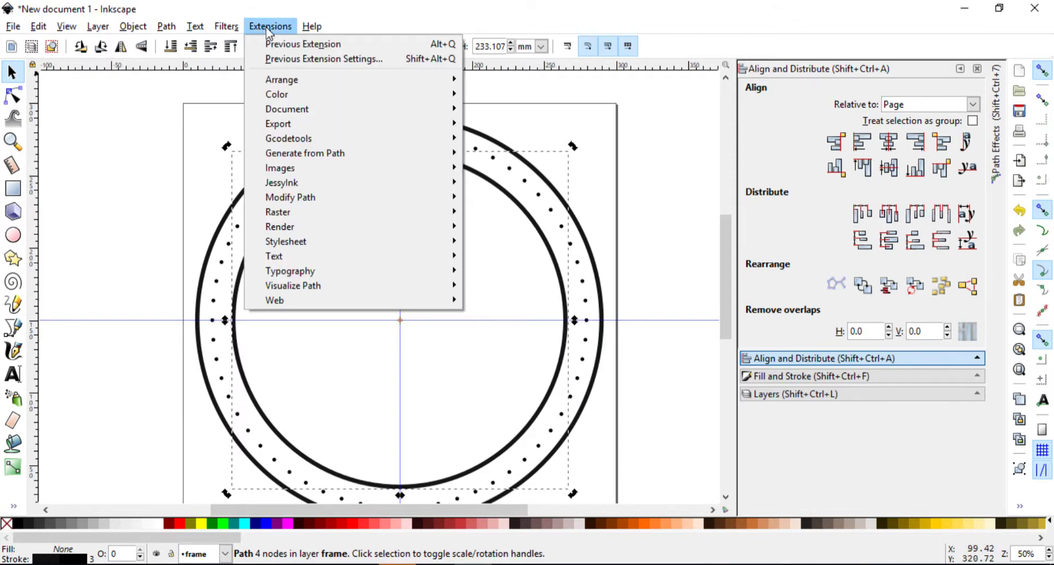
click(266, 27)
click(269, 27)
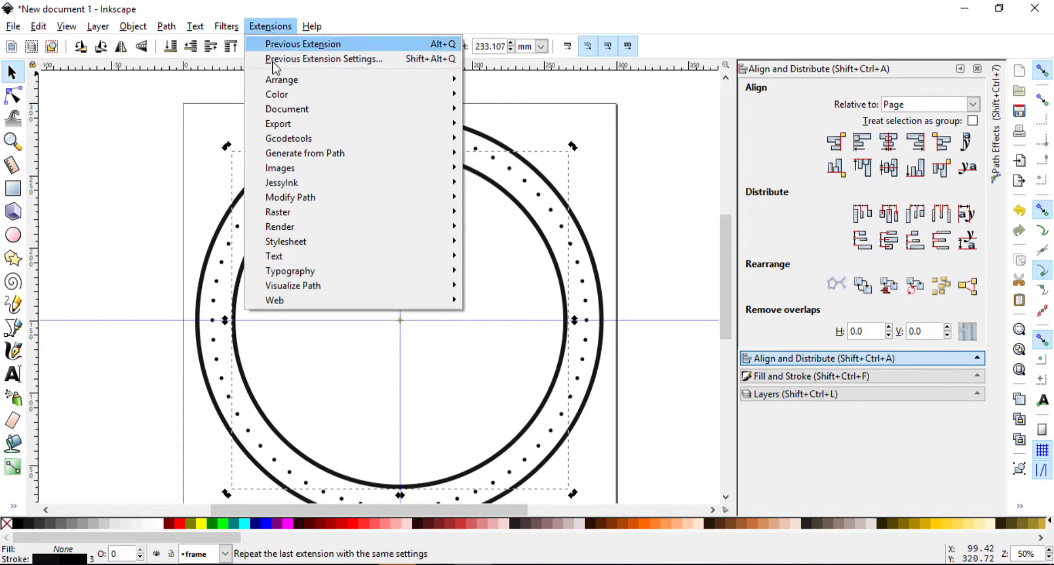
mouse_move(344, 286)
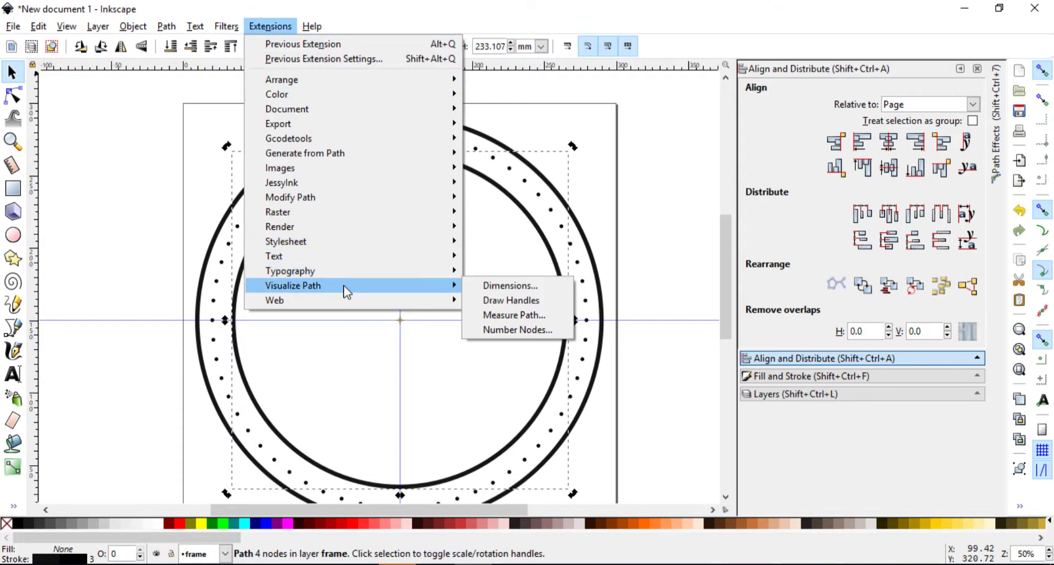
click(503, 317)
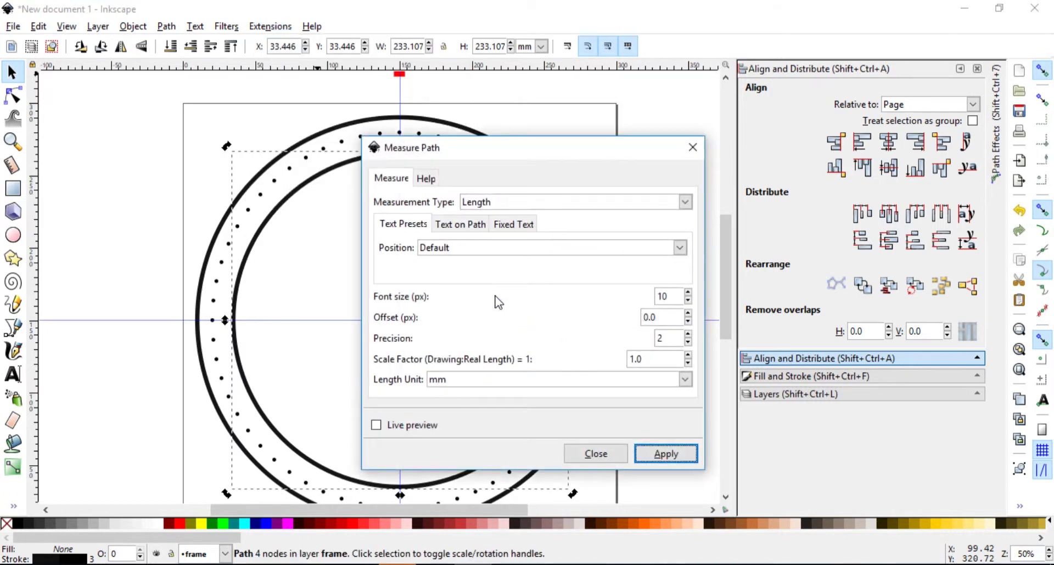
drag(460, 154, 744, 109)
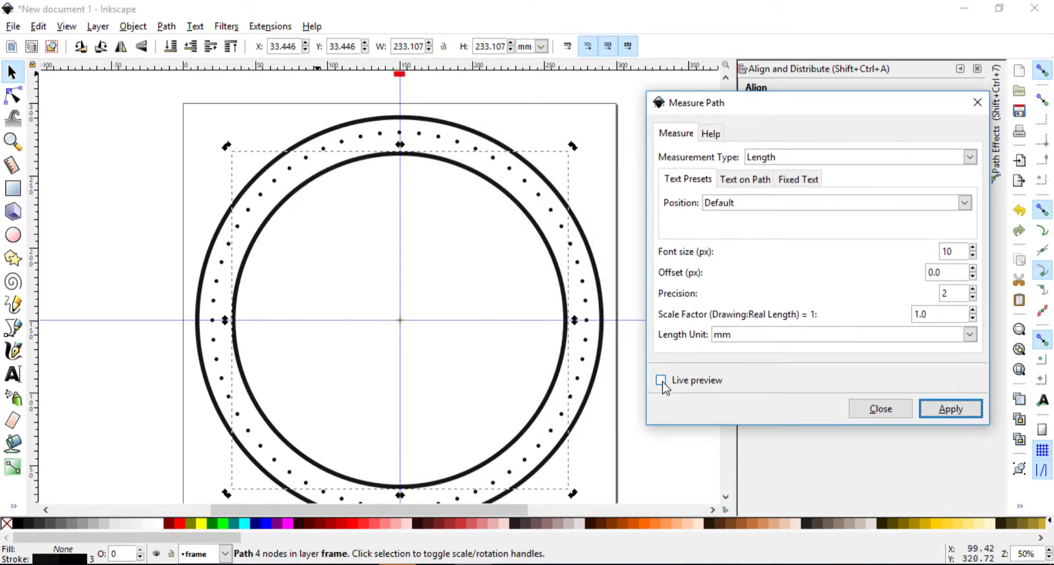
click(662, 382)
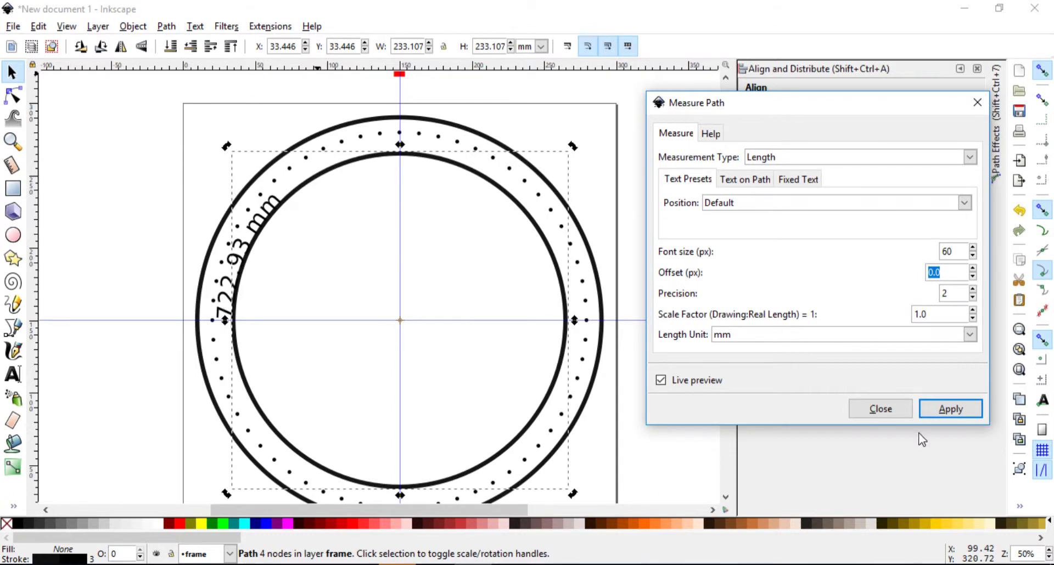
click(948, 409)
click(880, 409)
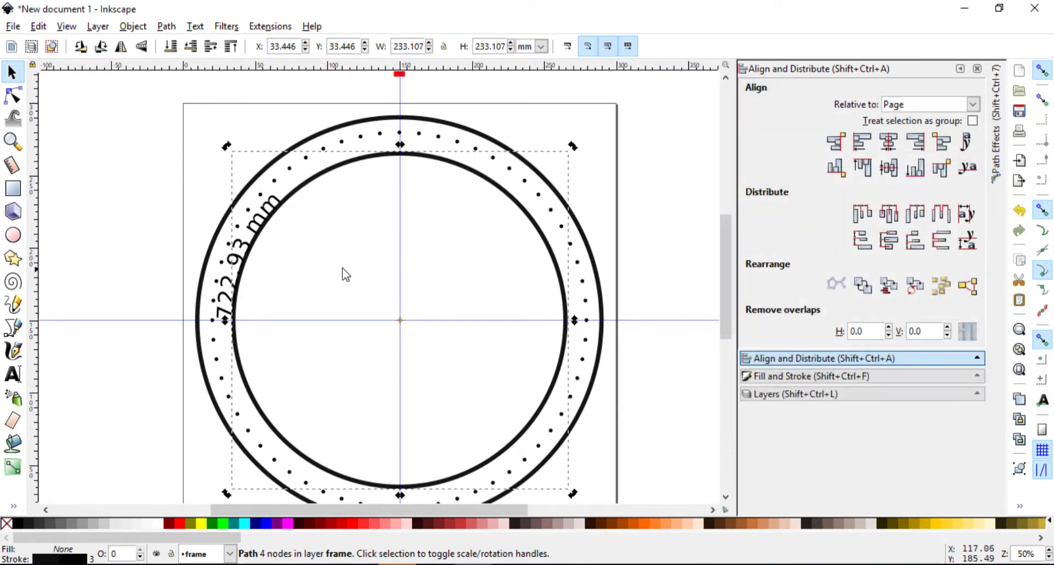
- Drag the 722.93 mm label up and left off the ring, outside the clock
click(226, 296)
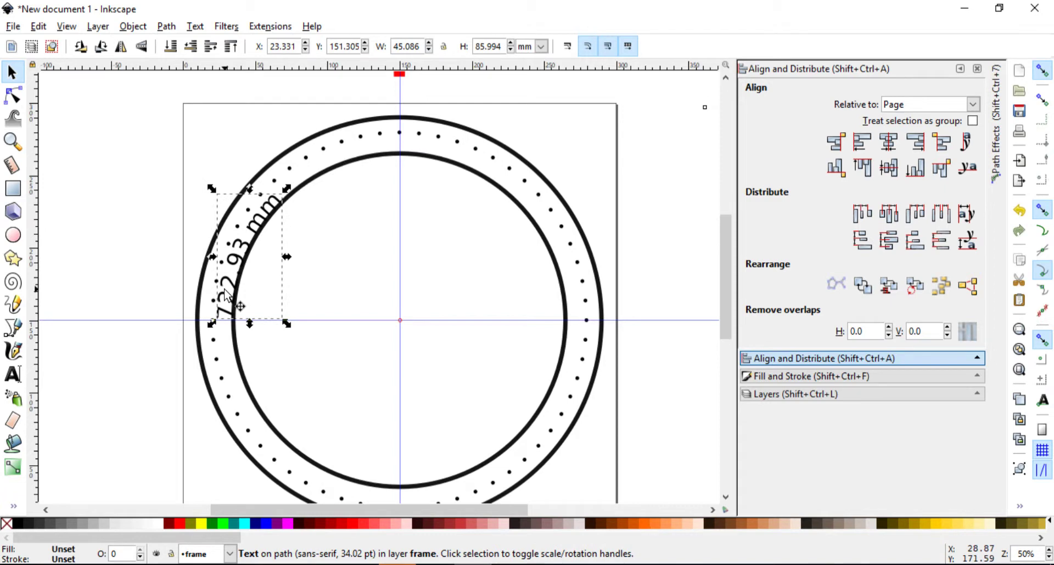
drag(226, 295, 137, 220)
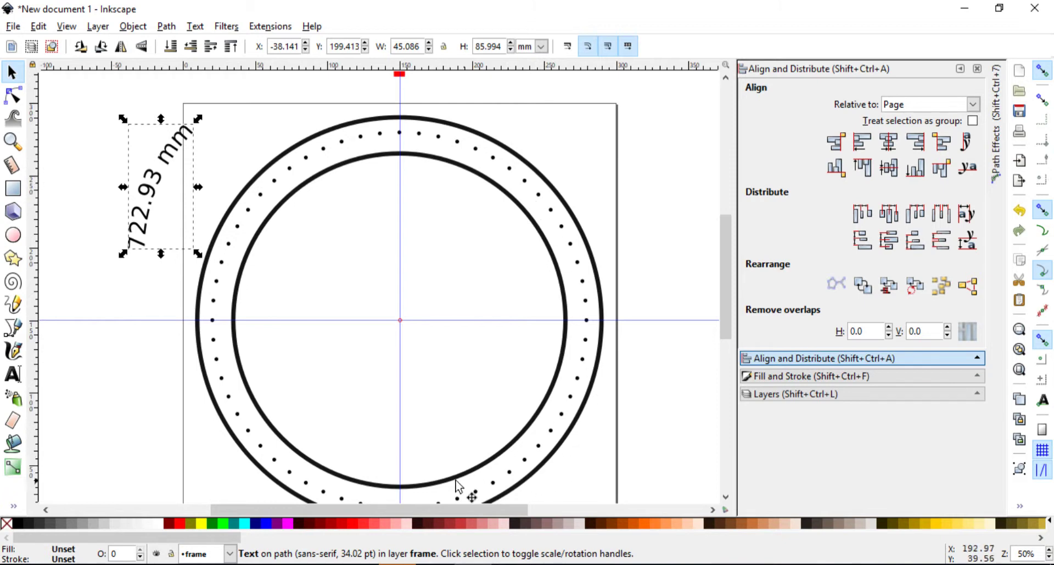
scroll(285, 237, up, 4)
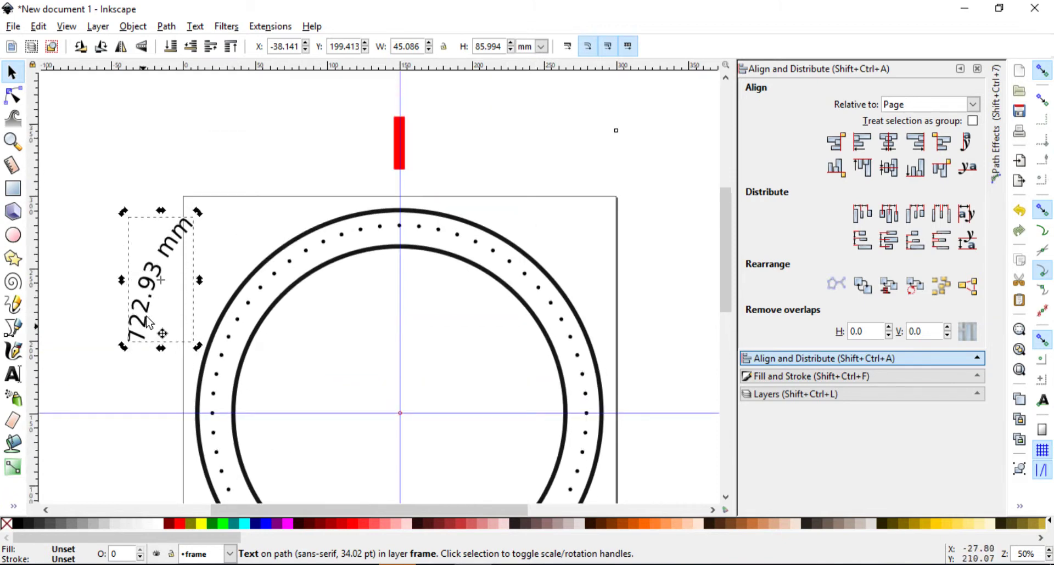
- Select the red bar above the page and set its width to 8 mm
click(236, 197)
click(396, 155)
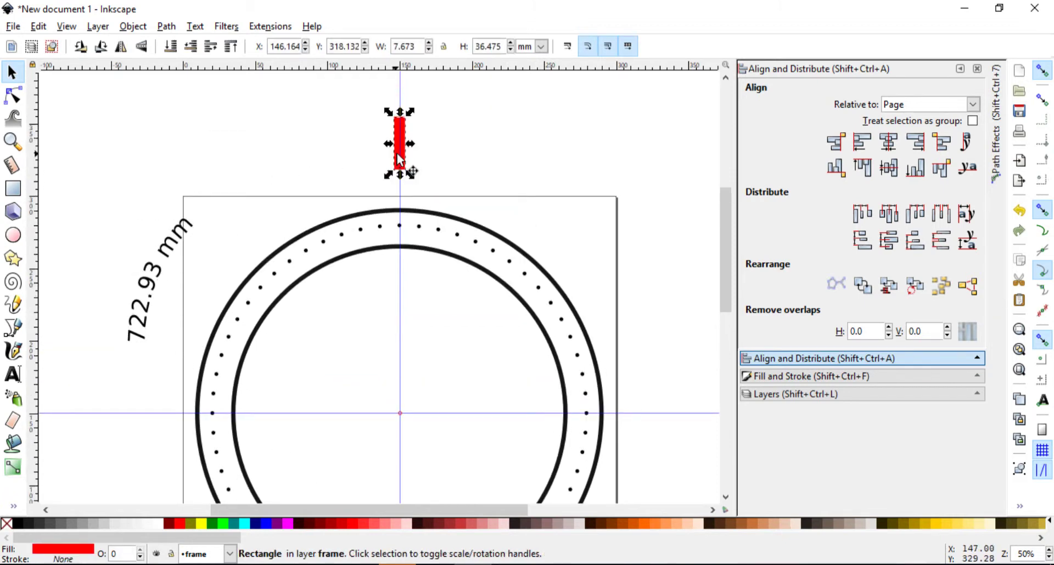
scroll(402, 165, up, 1)
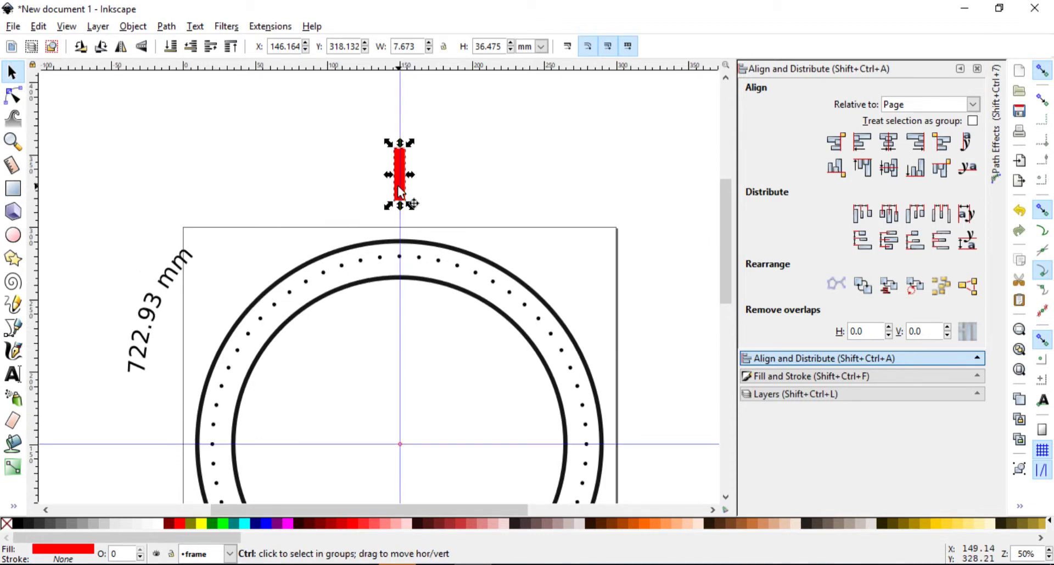
scroll(403, 197, up, 2)
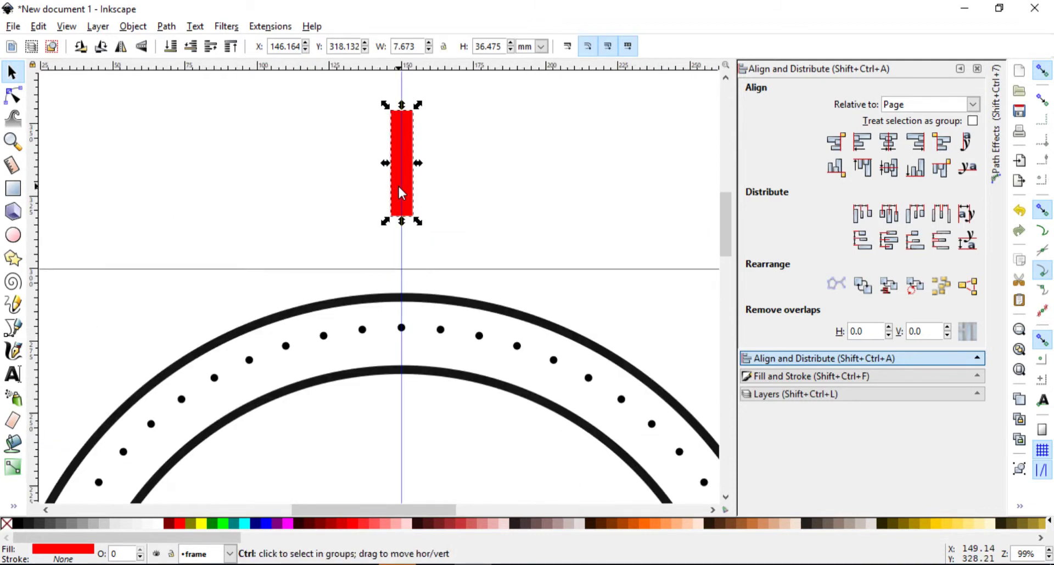
scroll(398, 185, down, 2)
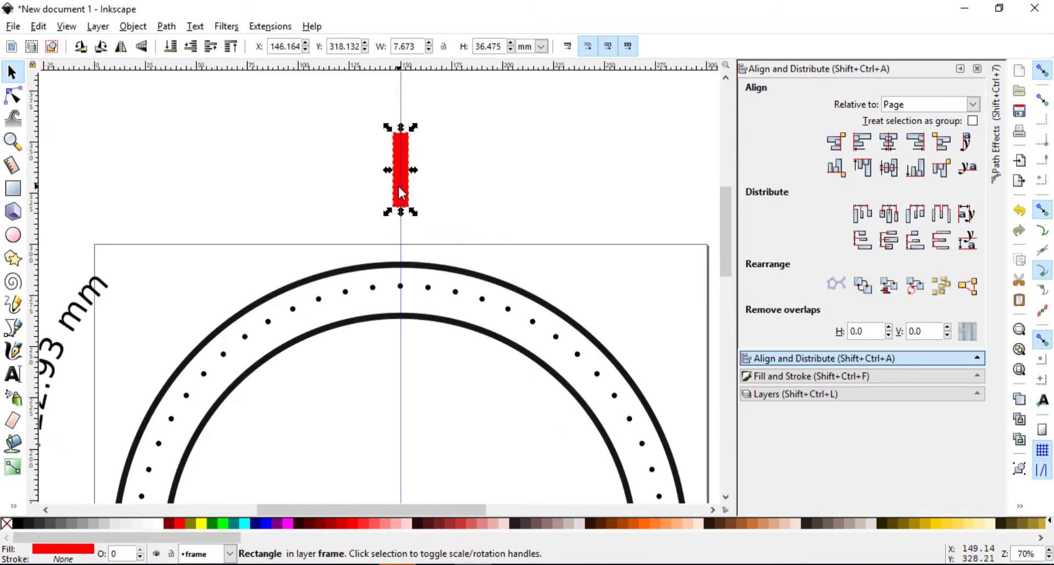
double_click(404, 47)
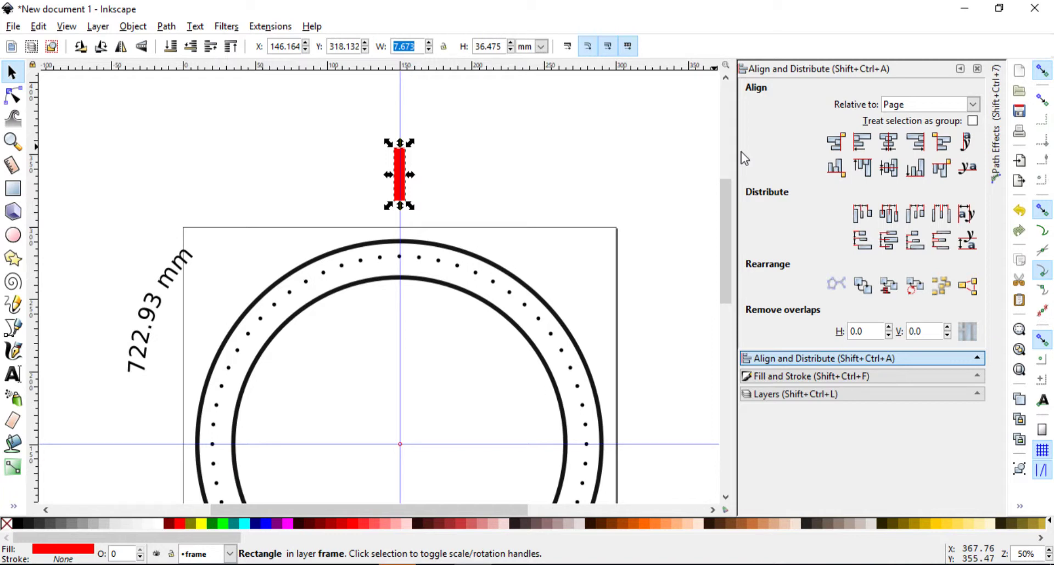
text(8)
key(Return)
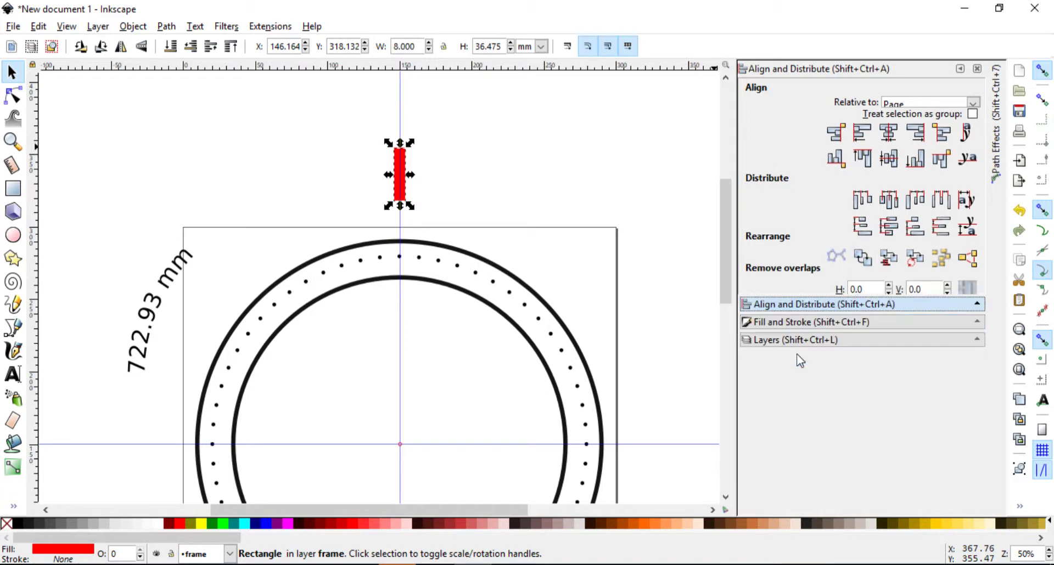
- Centre the red bar horizontally on the page, then select the inner circle and bar together
click(886, 144)
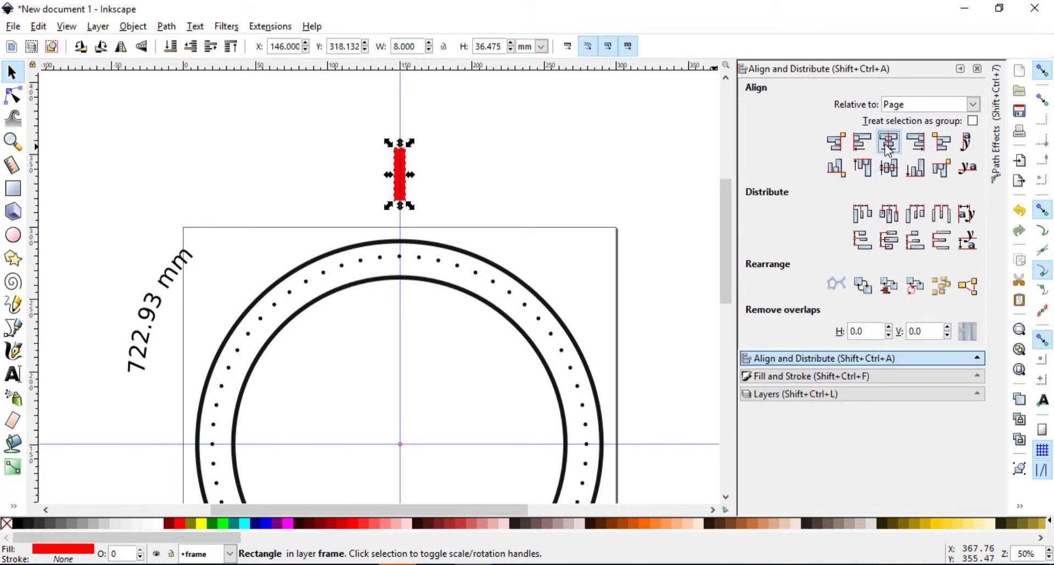
click(891, 171)
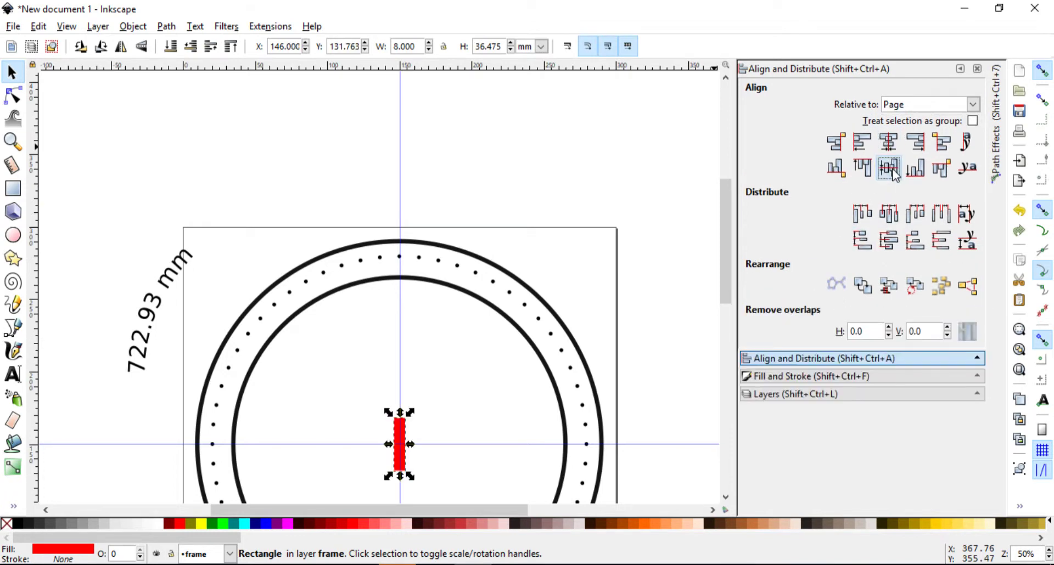
key(ctrl+z)
click(455, 132)
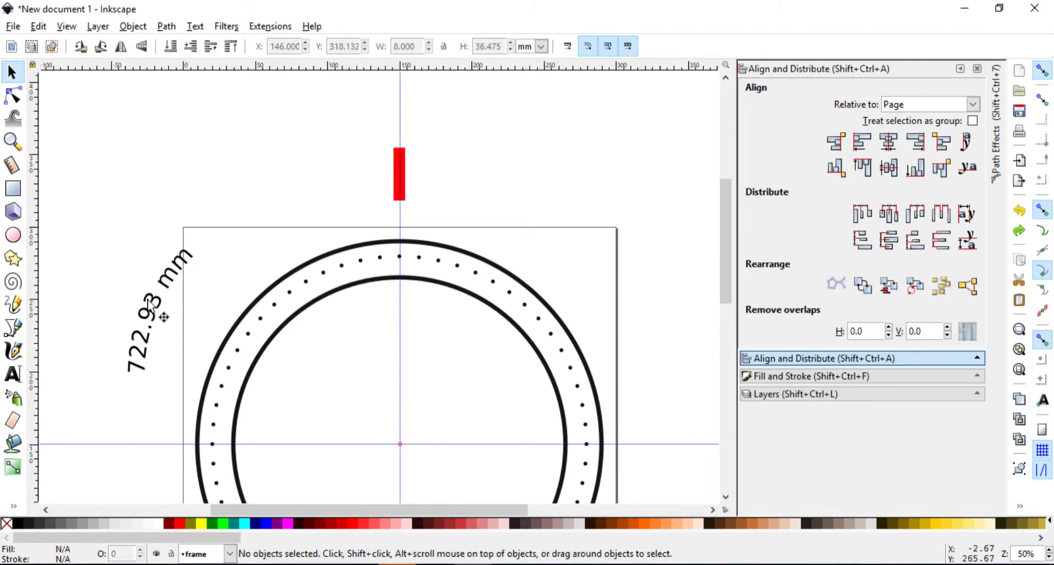
click(384, 283)
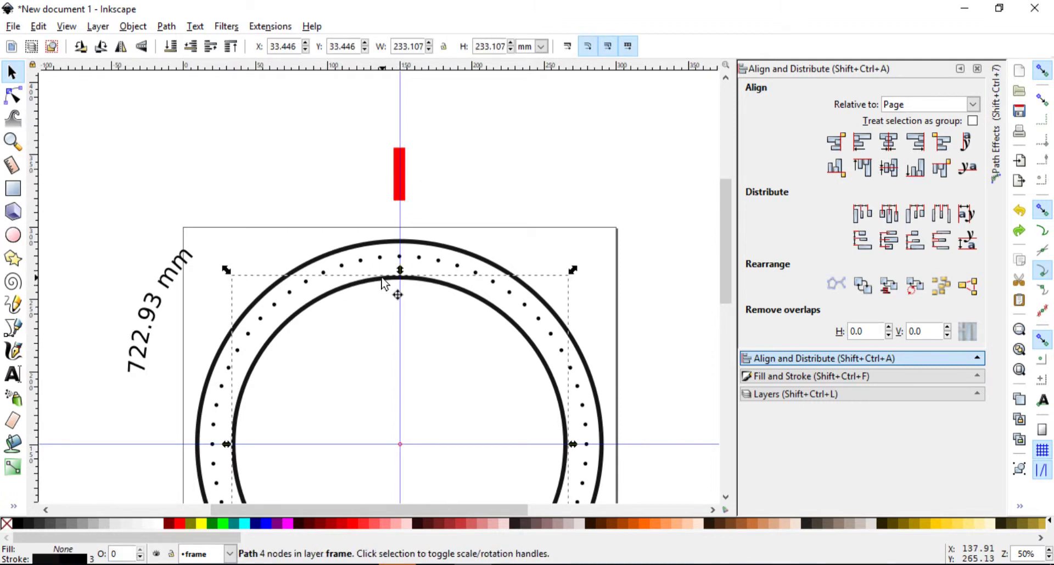
shift+click(396, 190)
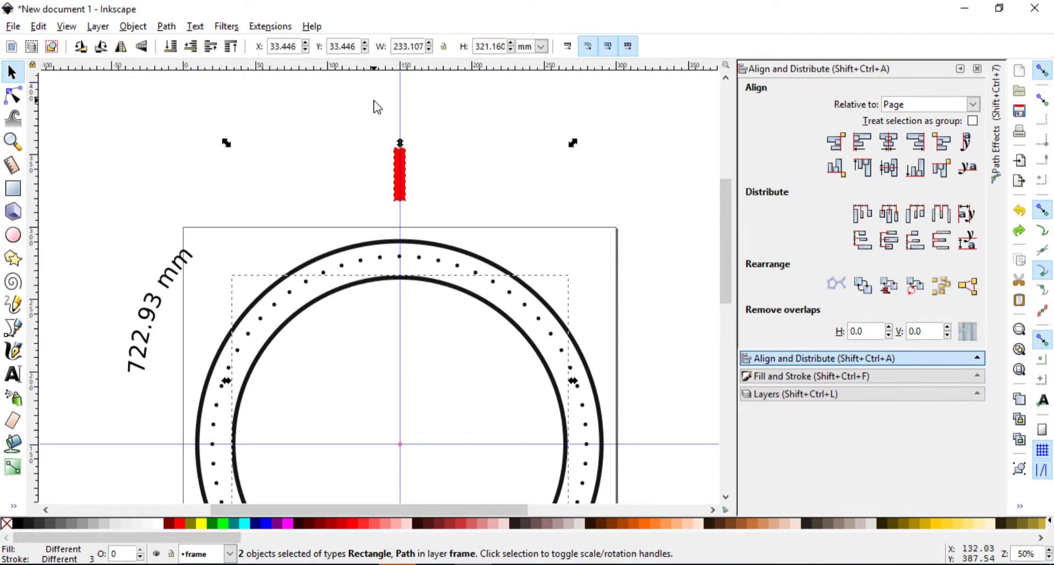
- Launch Pattern along Path with live preview on, showing one red bar on the circle's right
click(272, 27)
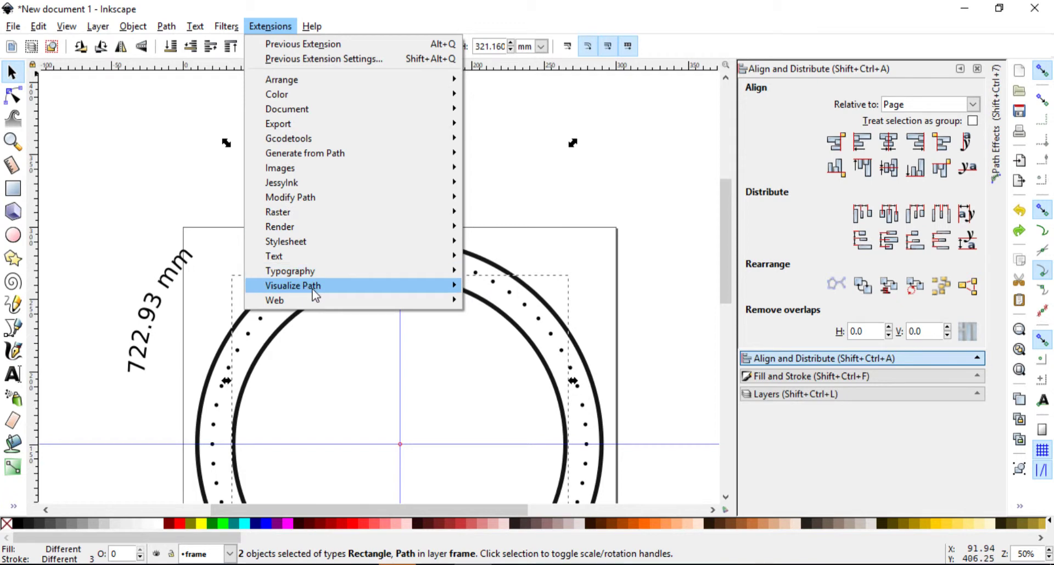
mouse_move(356, 153)
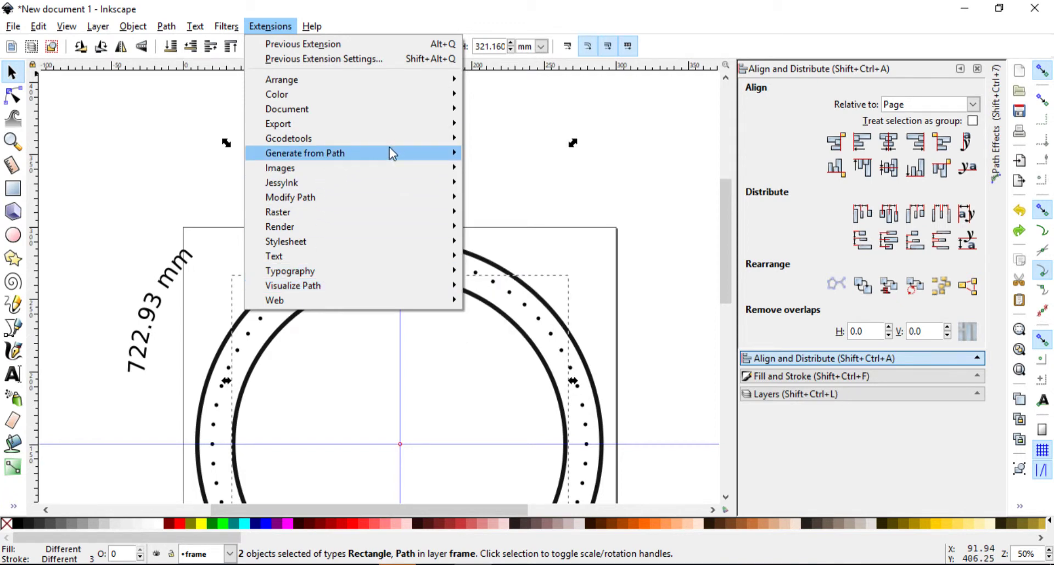
click(515, 214)
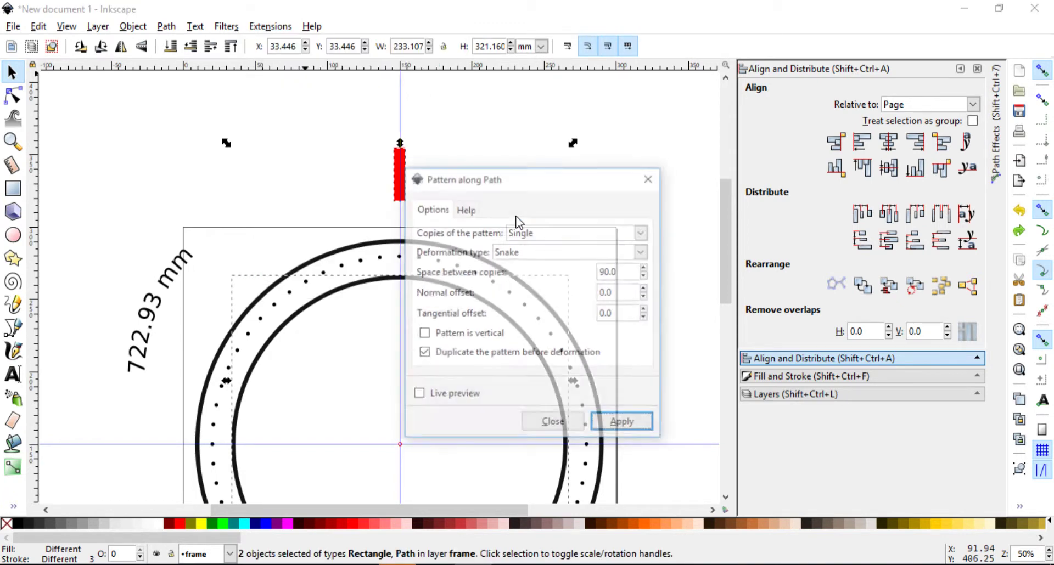
drag(509, 181, 758, 141)
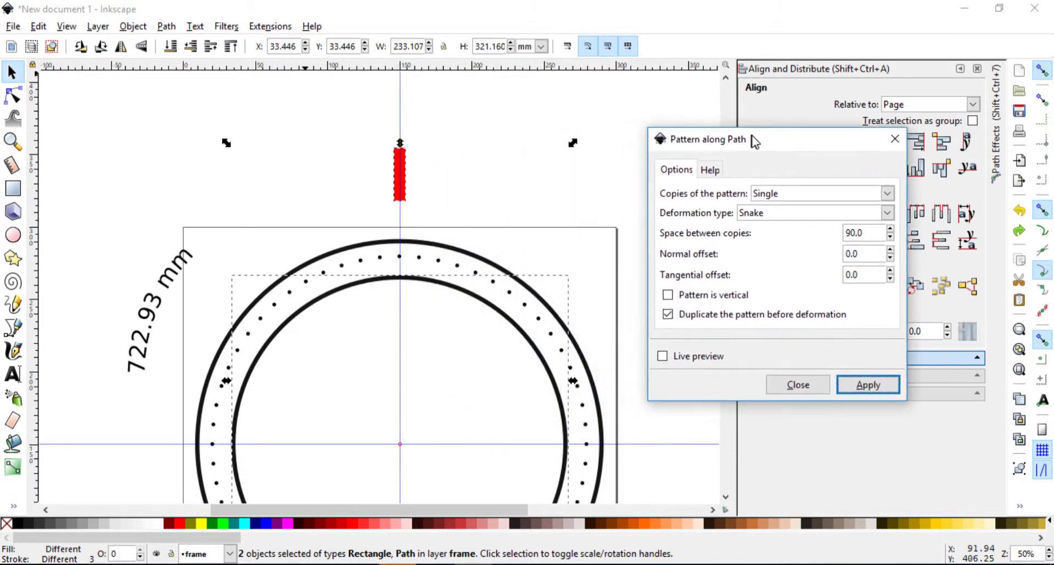
click(666, 356)
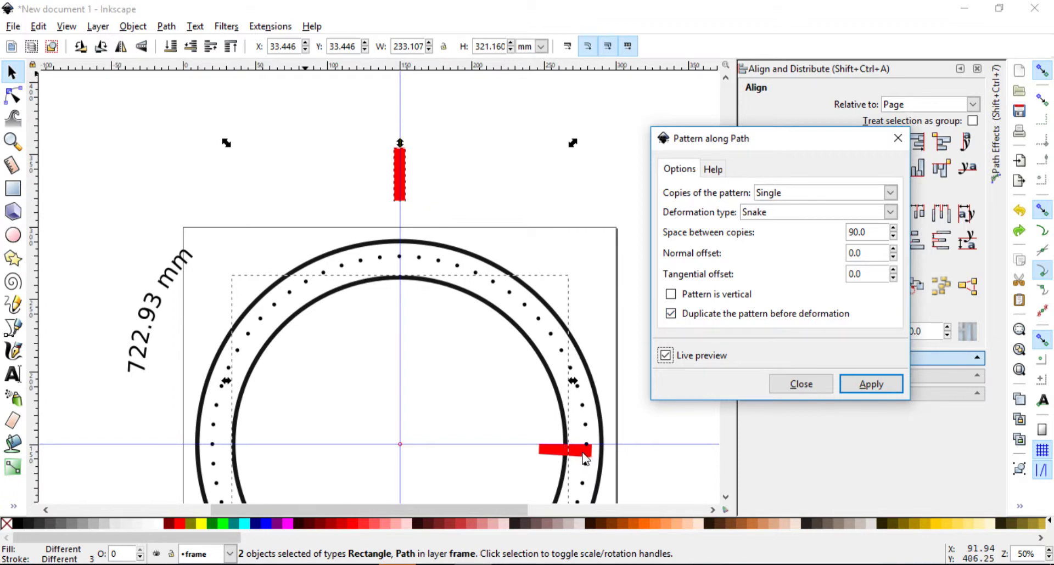
click(775, 195)
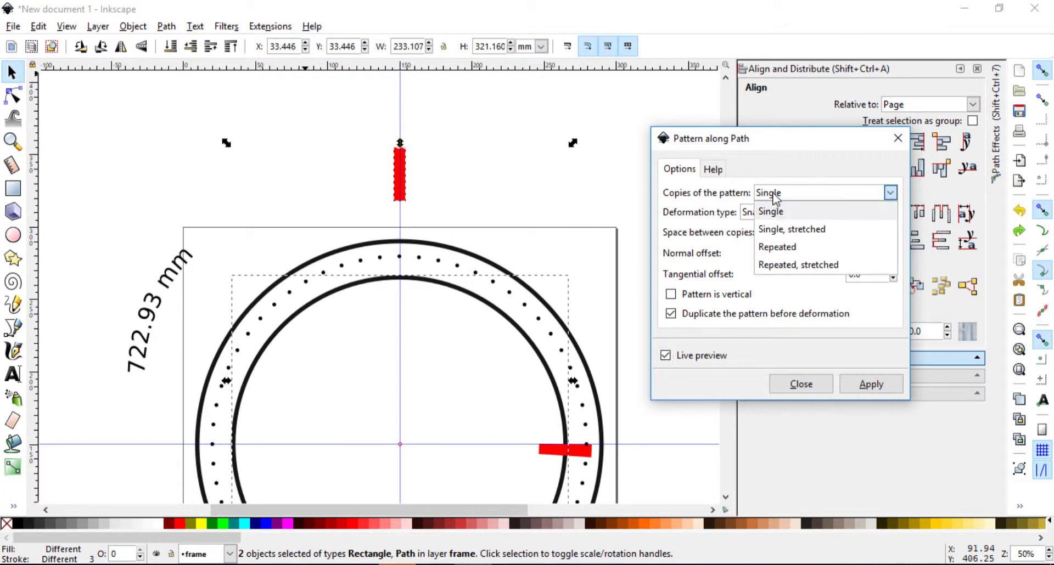
- Set copies to Repeated and space between copies to 52.2 (626.9 divided by 12)
click(778, 246)
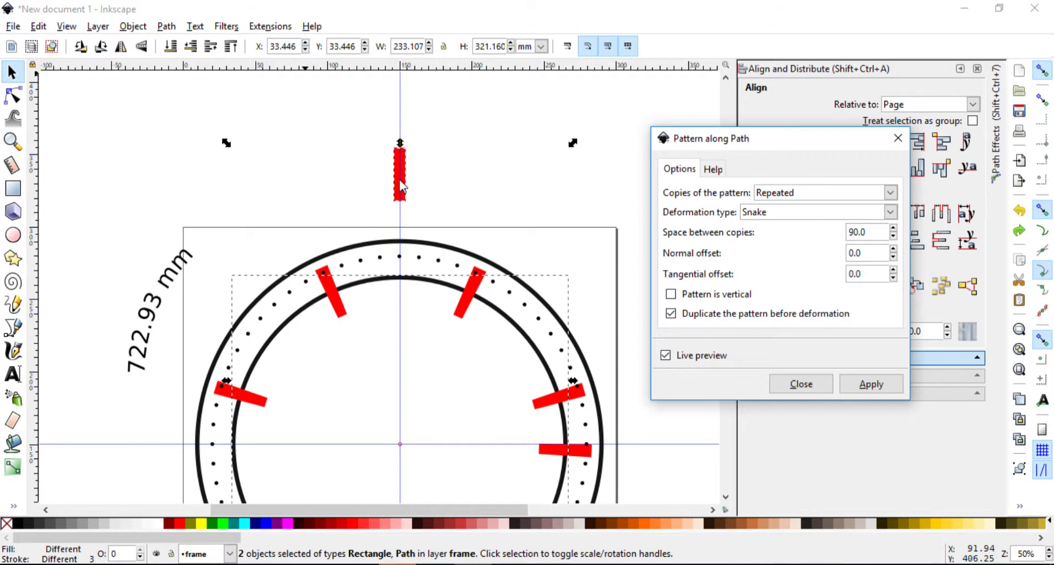
double_click(873, 233)
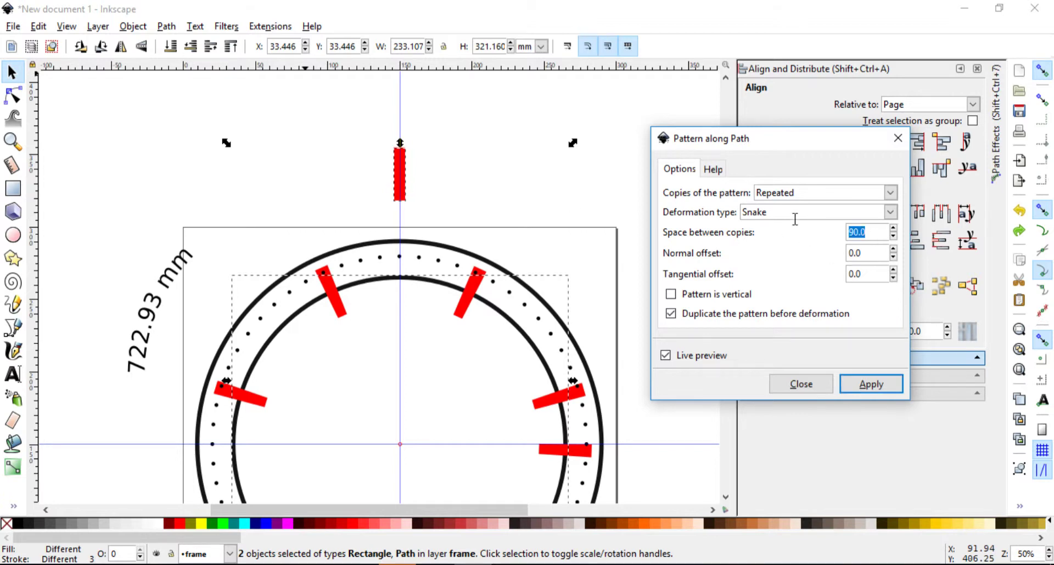
text(8)
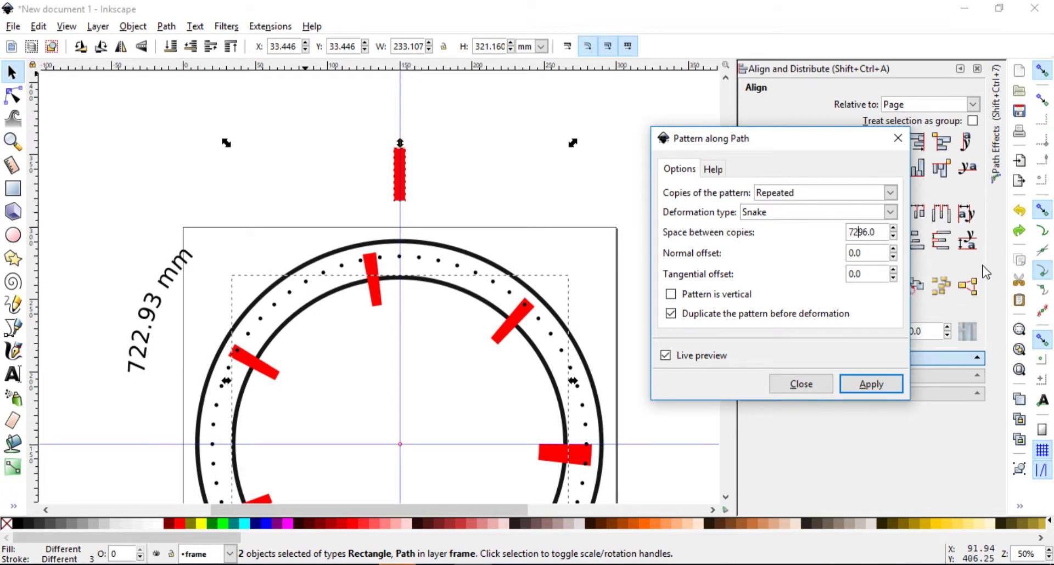
text(2)
key(Return)
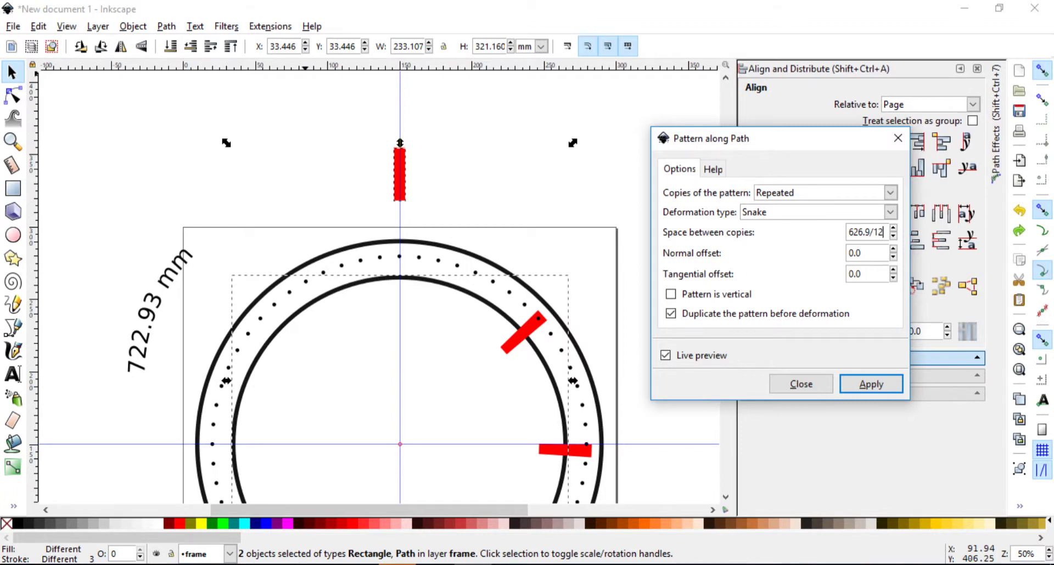
key(Return)
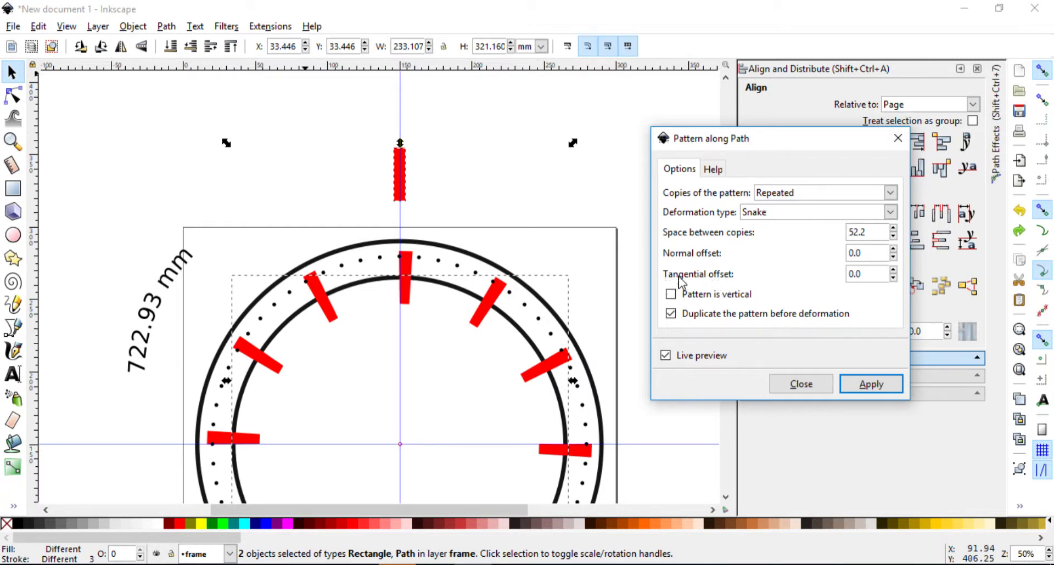
- Set the tangential offset to -4.0 so one red bar sits at twelve o'clock
click(867, 273)
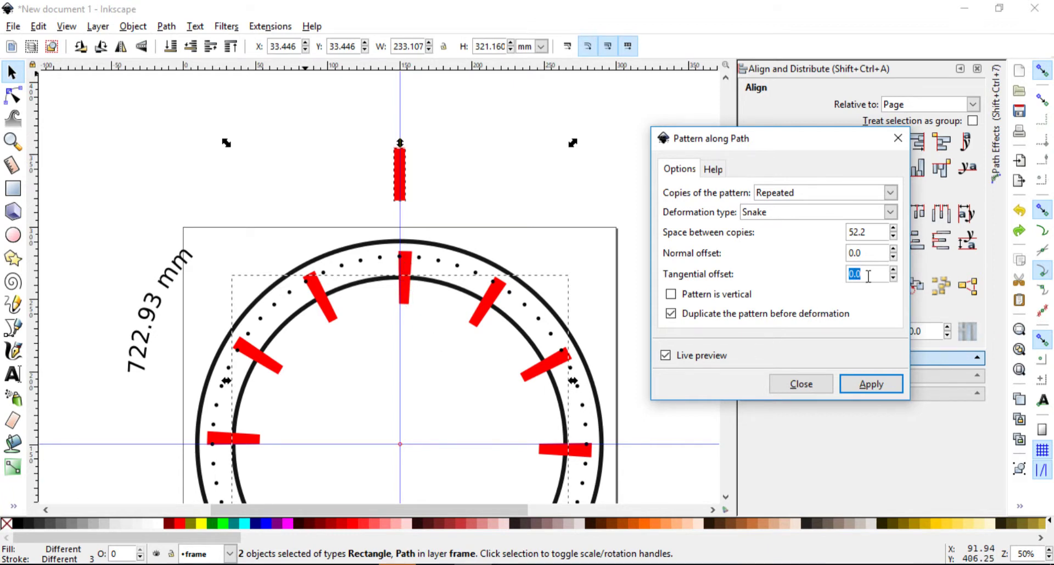
text(-4)
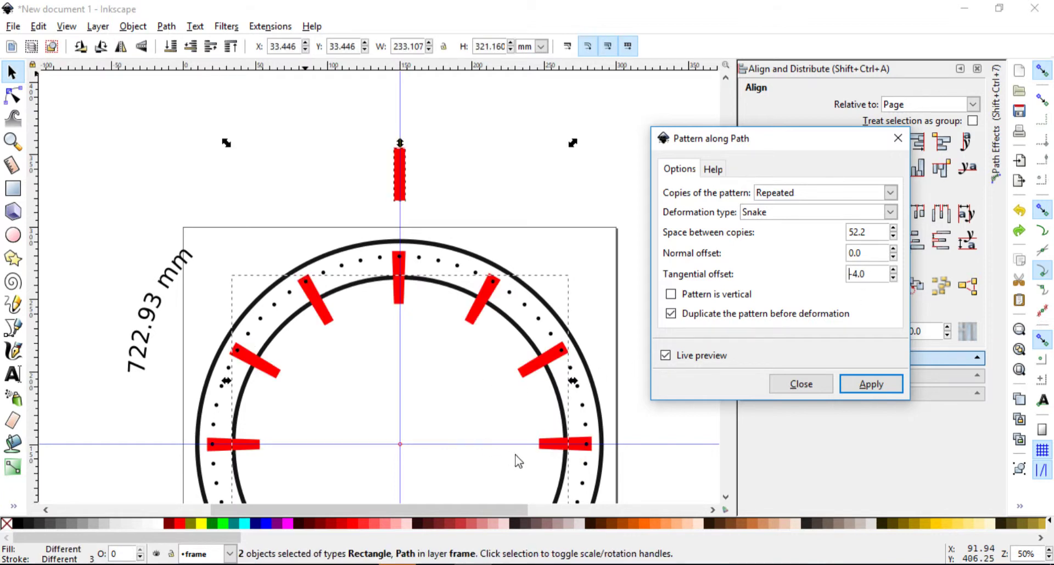
- Apply the repeated red bar pattern and close the Pattern along Path dialog
click(872, 385)
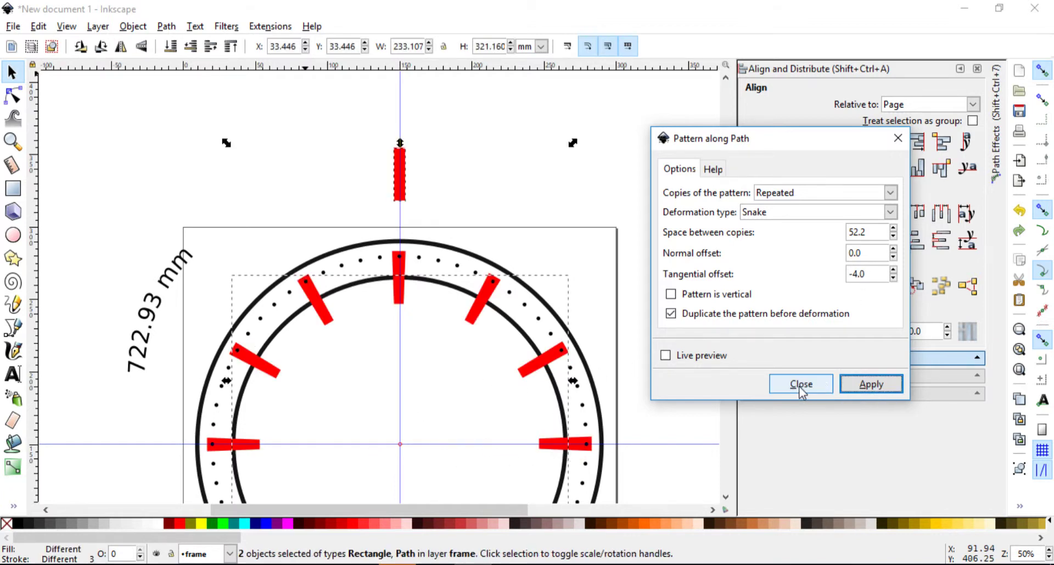
click(800, 384)
scroll(499, 289, down, 5)
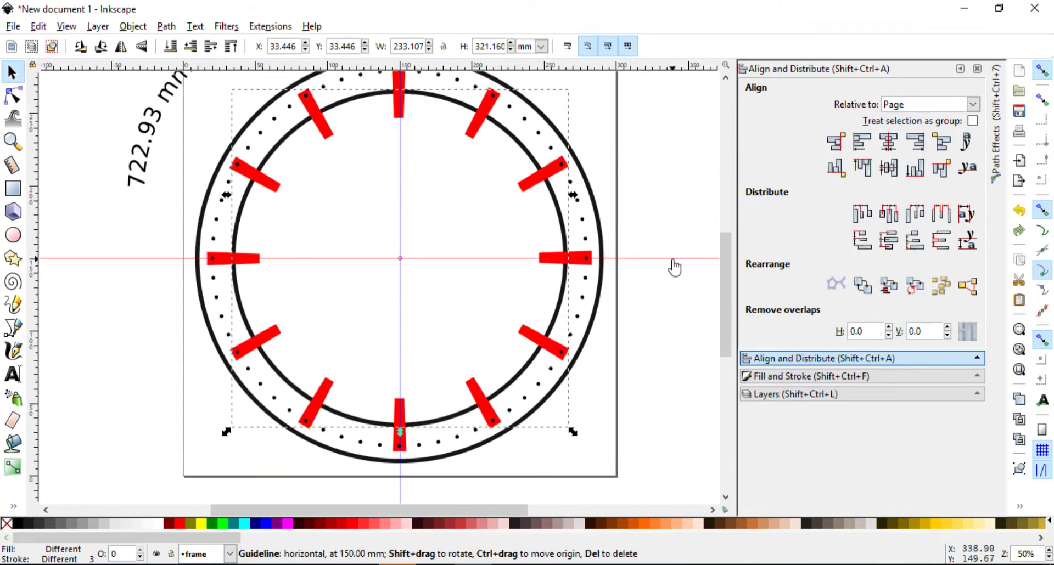
click(531, 292)
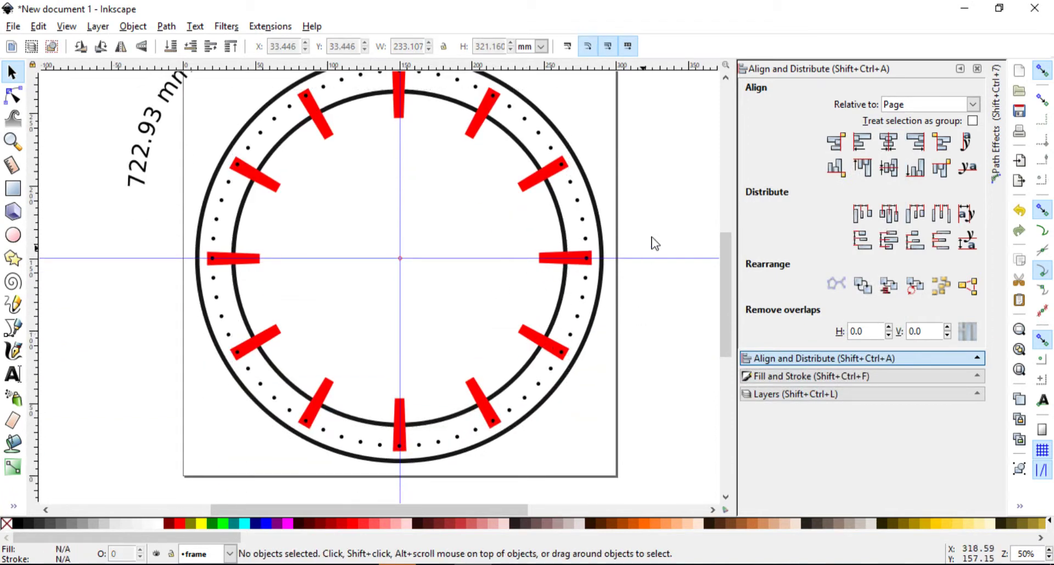
- Hide the minutes layer in the Layers panel, briefly checking the frame layer
click(775, 398)
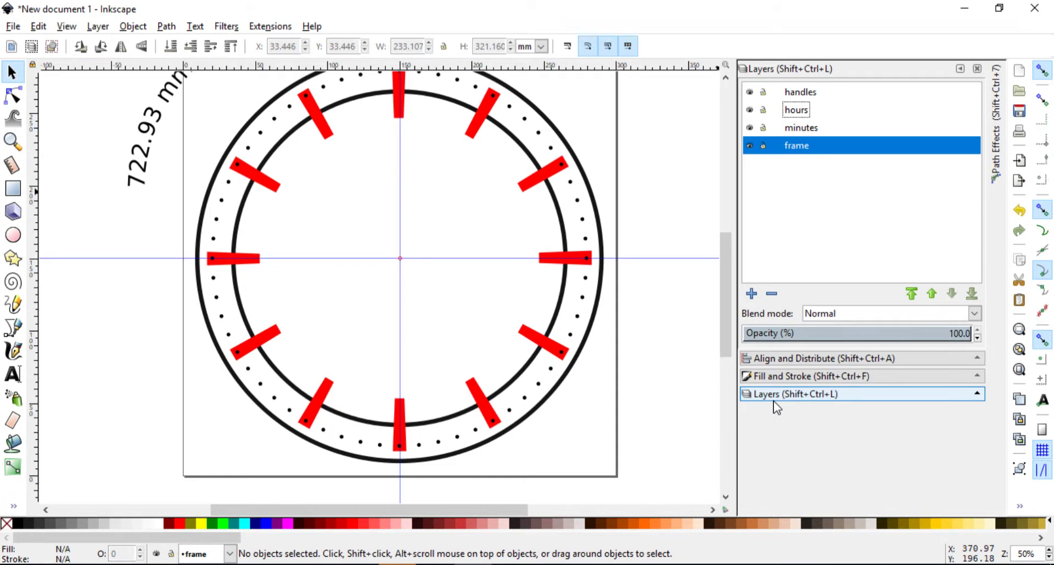
click(749, 128)
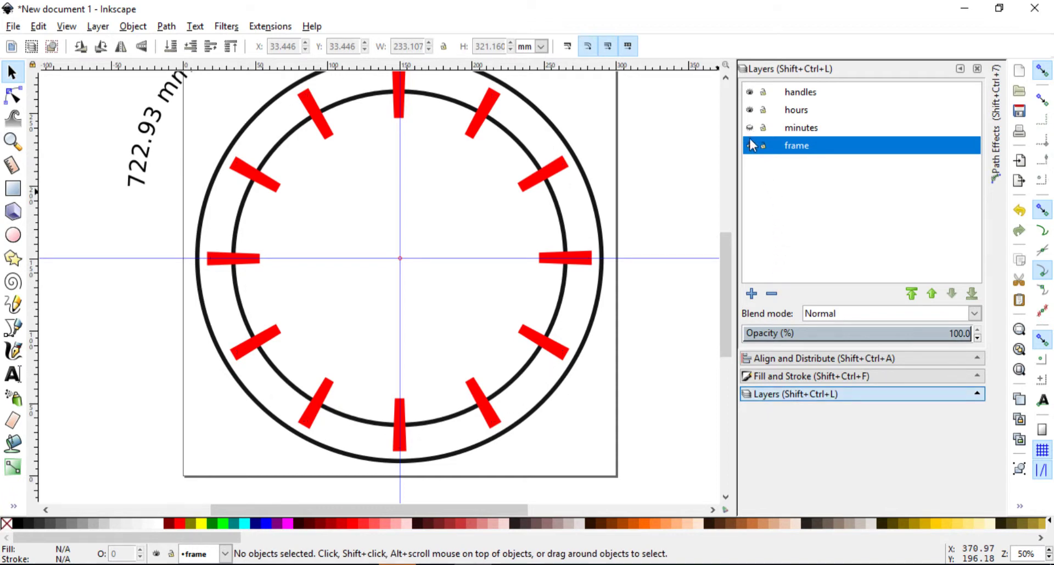
click(750, 147)
click(749, 146)
- Move the red hour bars path to the hours layer
click(557, 171)
right_click(555, 170)
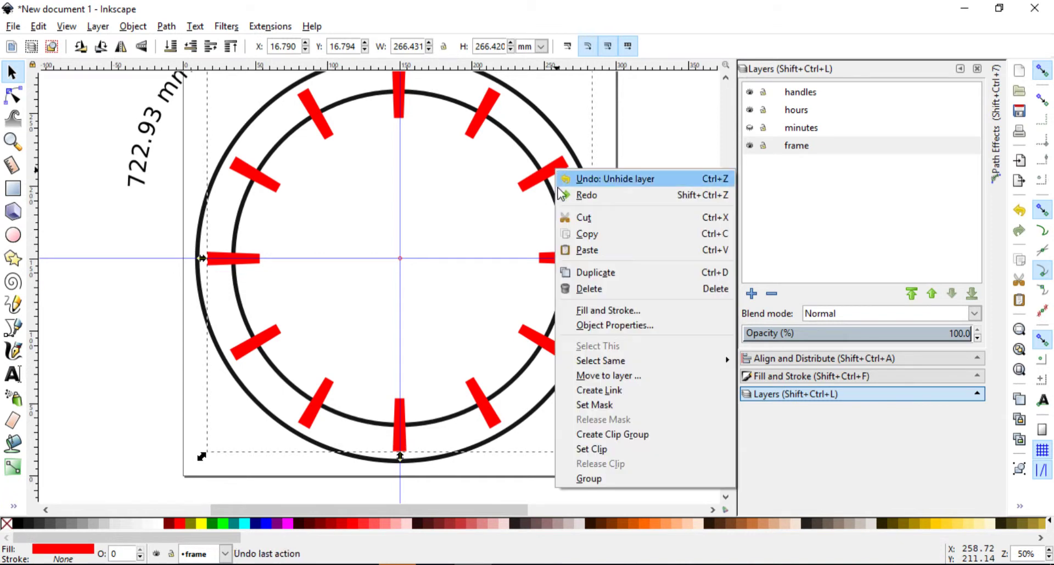
click(601, 376)
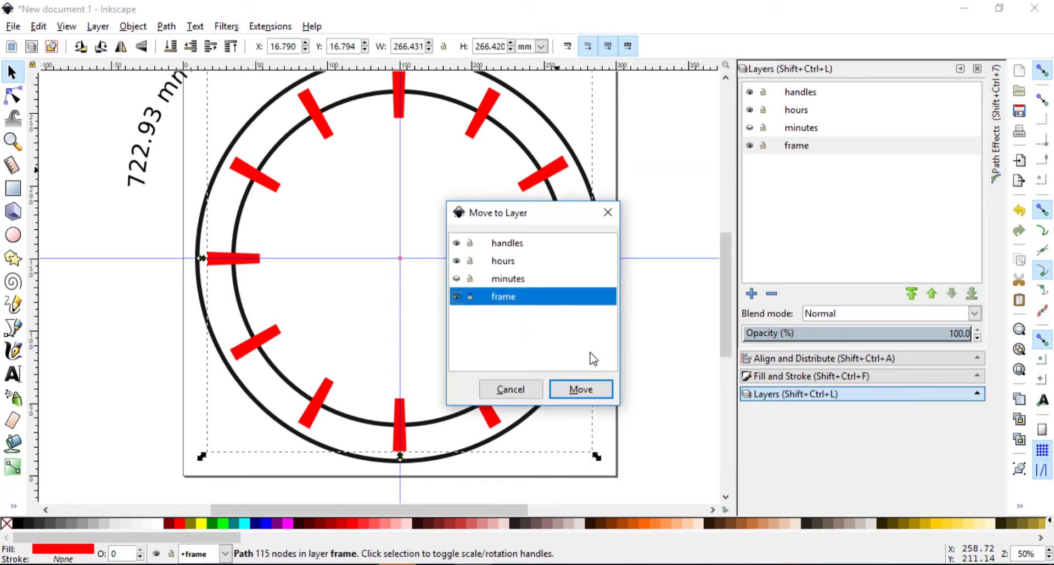
click(499, 262)
click(573, 389)
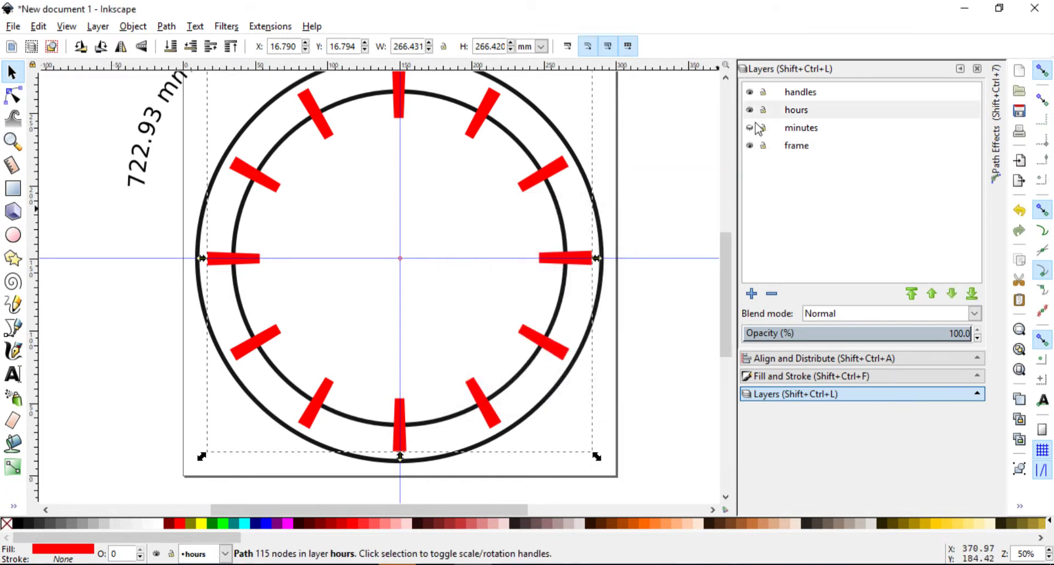
- Hide the frame layer and reselect the red bars path
click(750, 146)
click(561, 175)
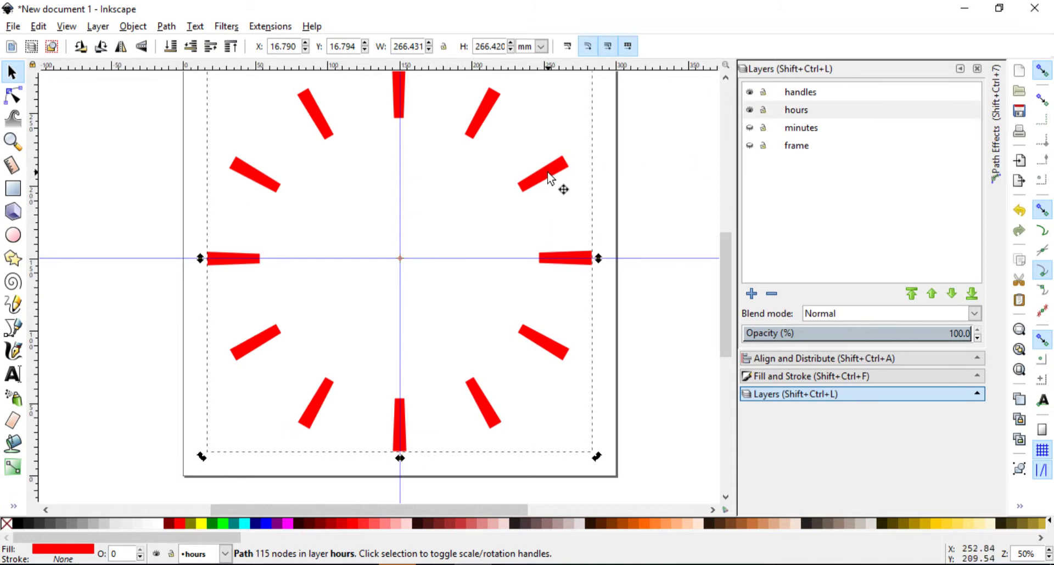
click(658, 178)
click(544, 181)
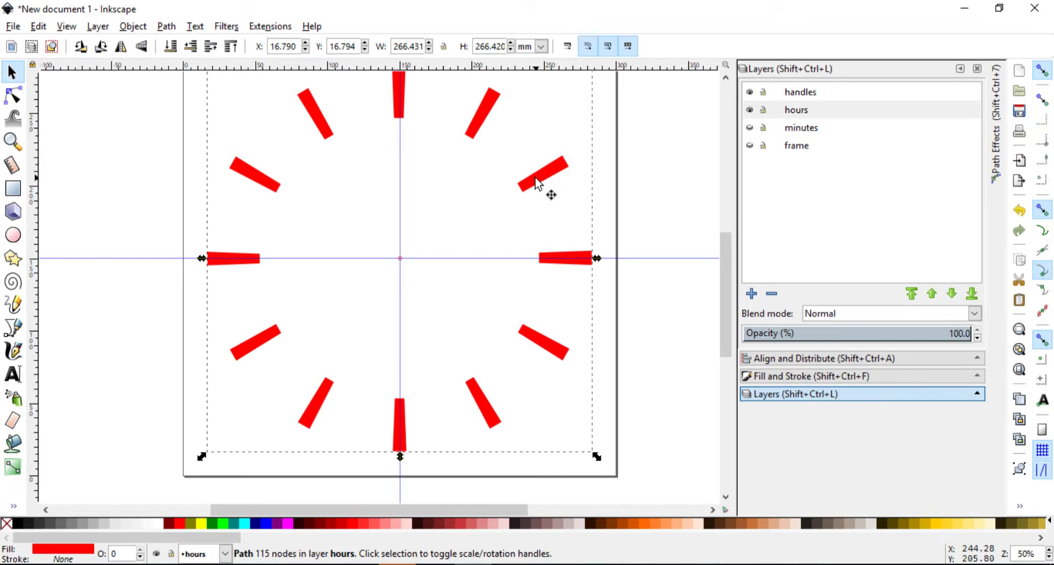
- Inspect the red bars path's nodes with the Node tool, trying the 4 and 2 o'clock bars
double_click(537, 182)
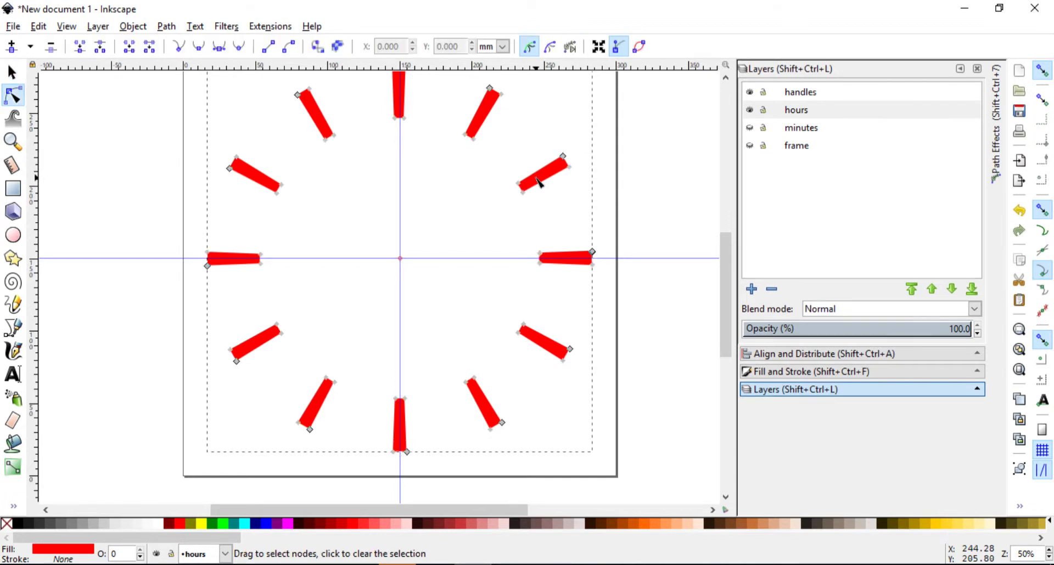
key(Escape)
click(543, 183)
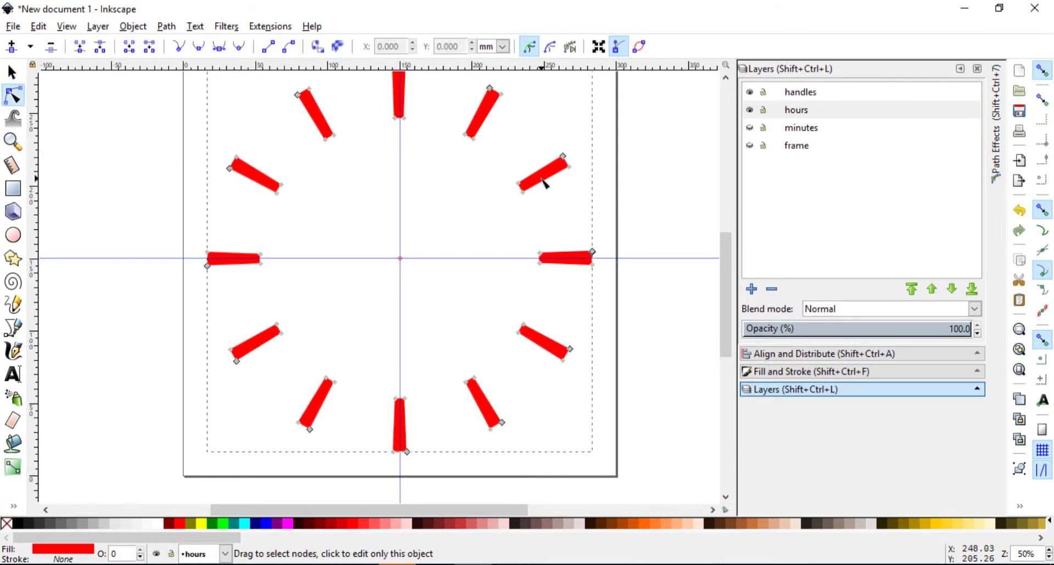
click(558, 355)
click(558, 355)
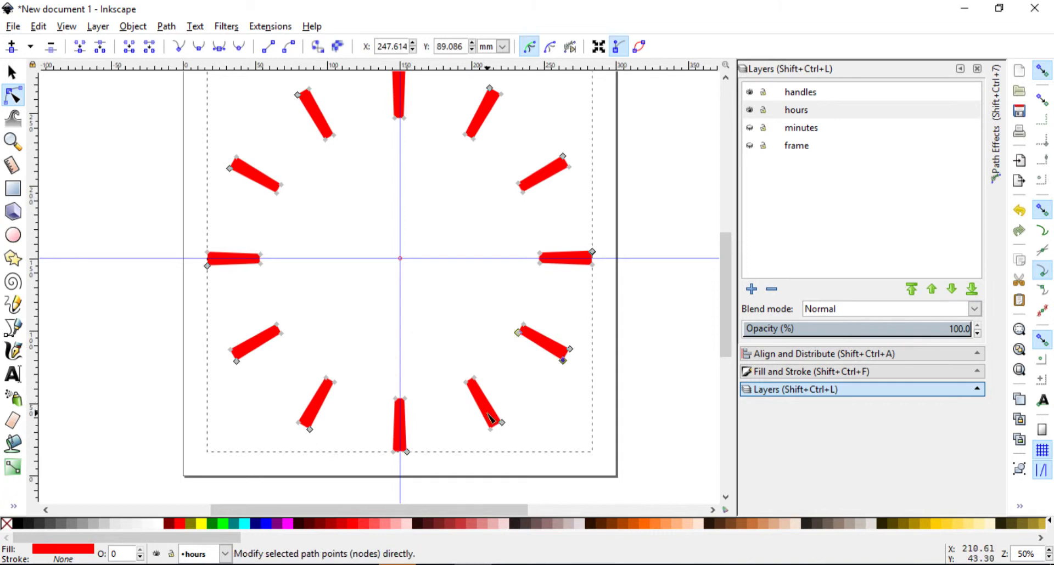
key(Escape)
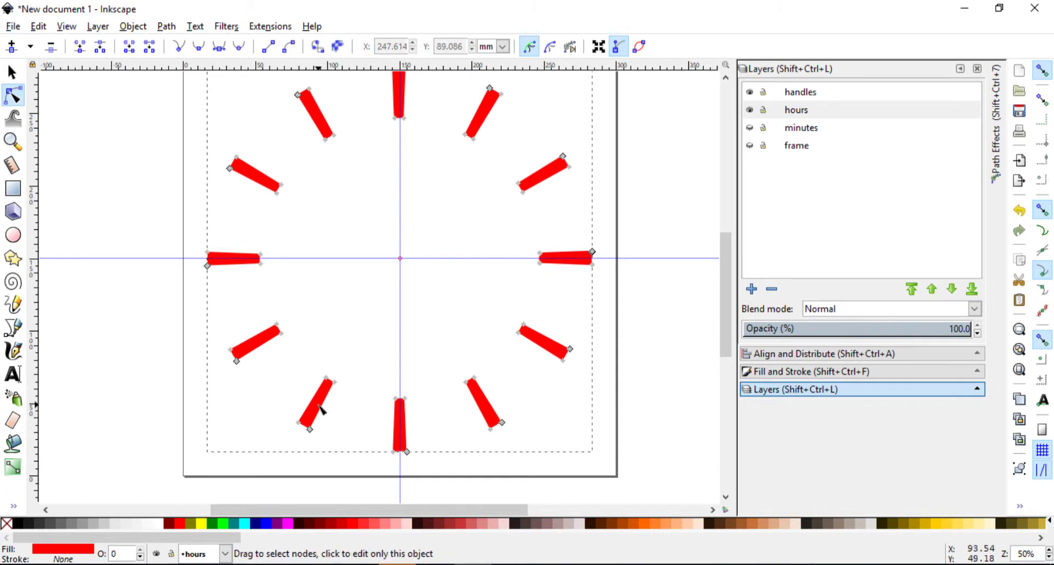
click(551, 178)
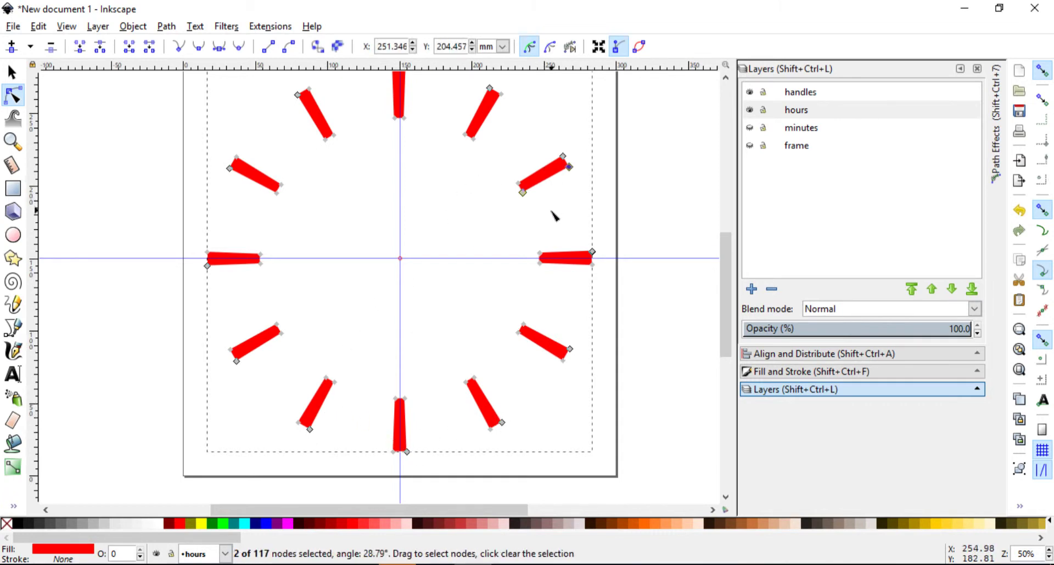
key(Escape)
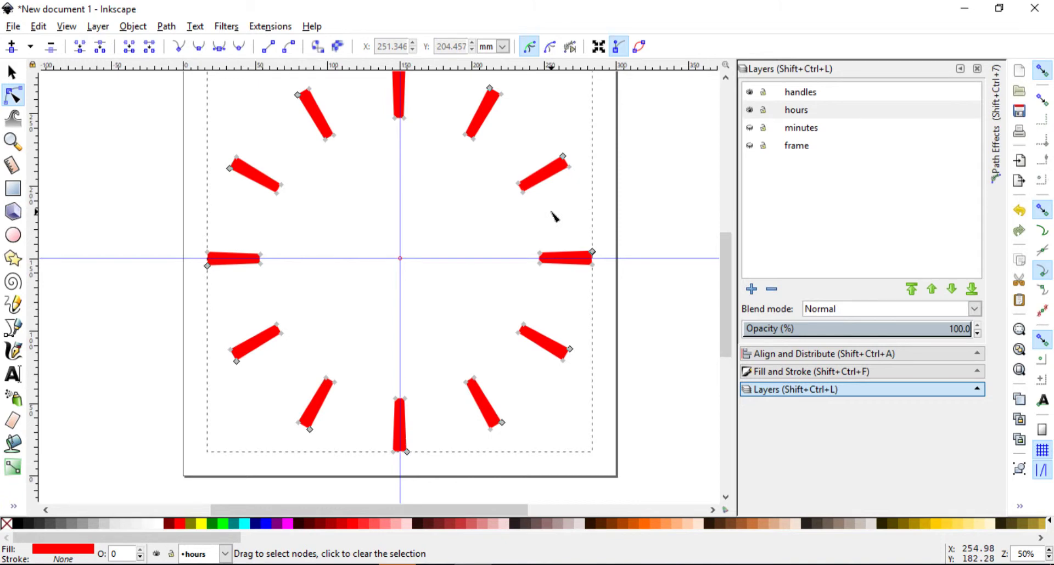
- Select all nodes and Break Apart the path, checking the 2 and 3 o'clock bars are separate
key(ctrl+a)
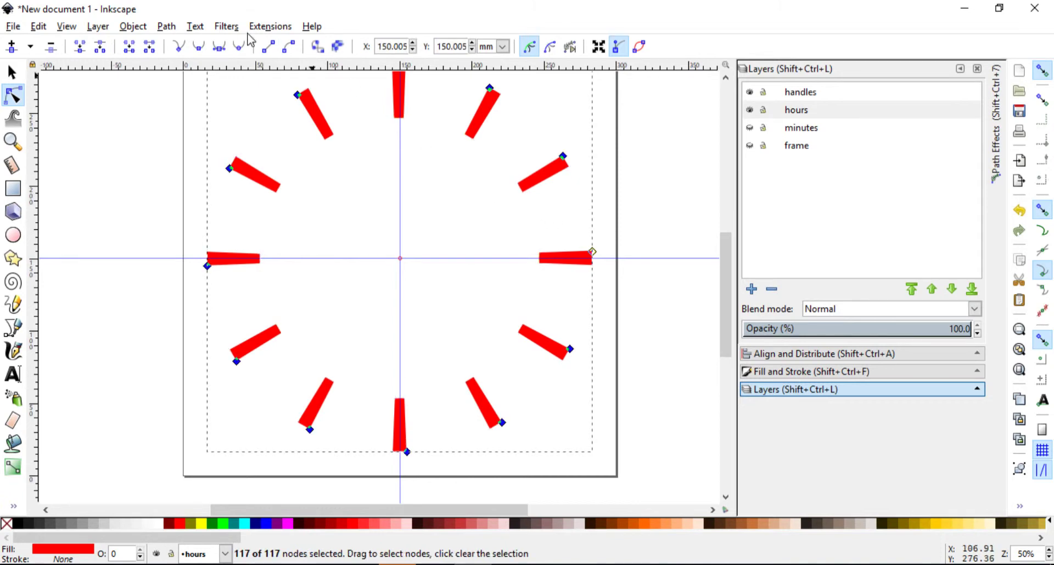
click(166, 27)
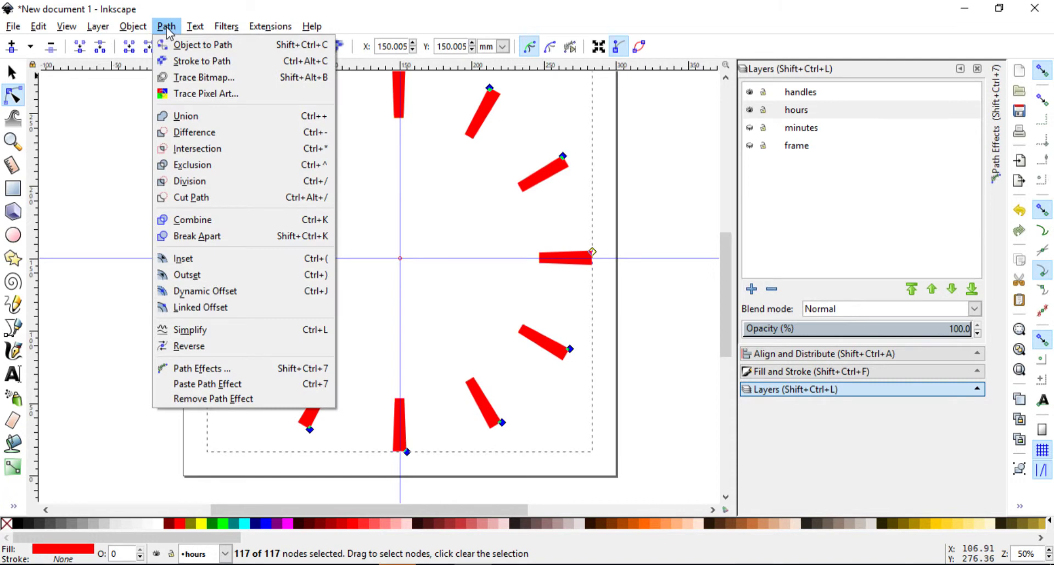
click(199, 242)
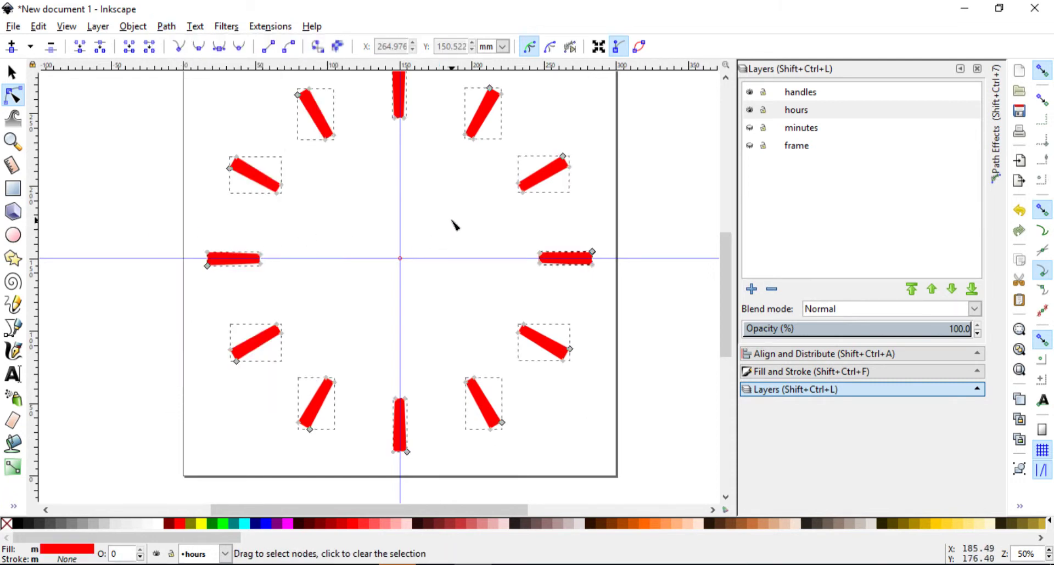
key(Escape)
click(556, 178)
click(562, 259)
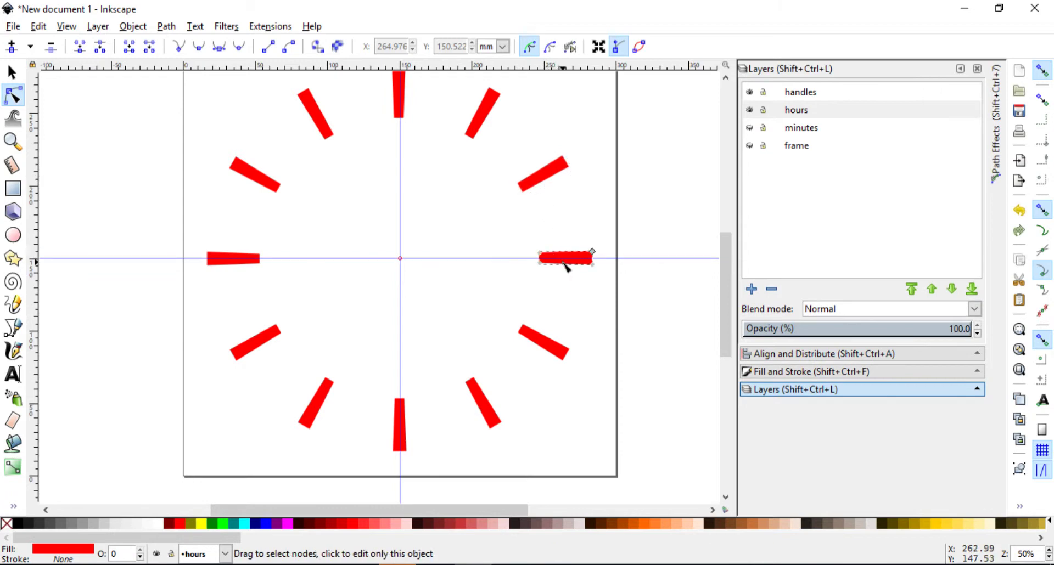
click(628, 328)
- Confirm with the Selector that the 10, 11 and 12 o'clock bars are separate objects
click(12, 71)
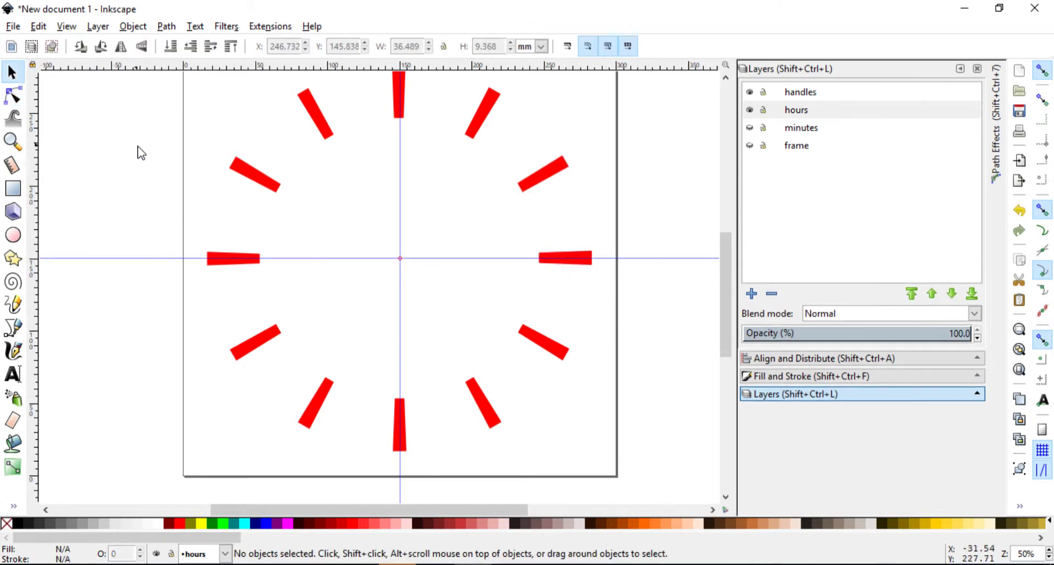
click(247, 173)
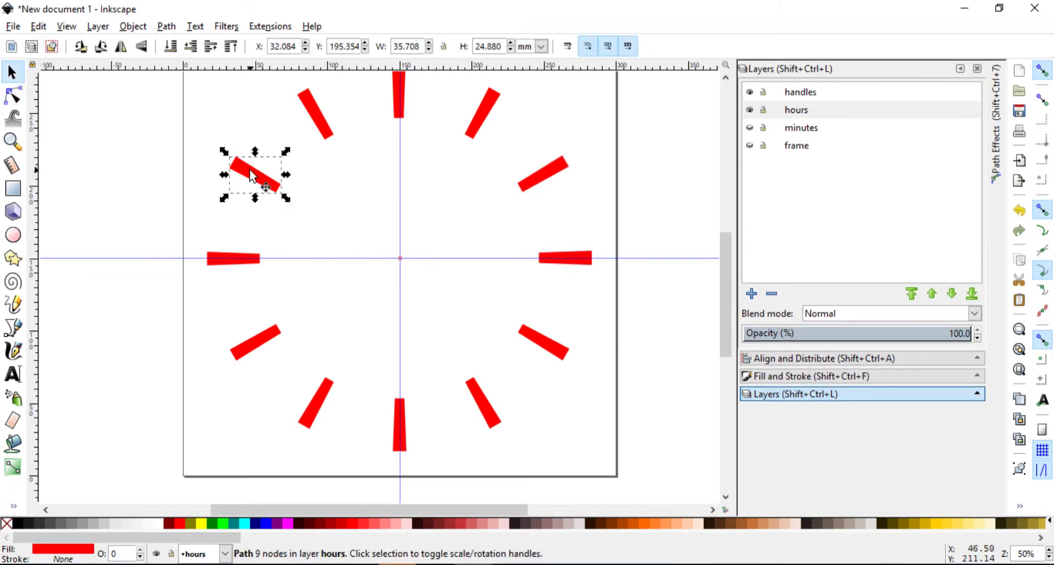
click(323, 121)
click(399, 91)
click(541, 118)
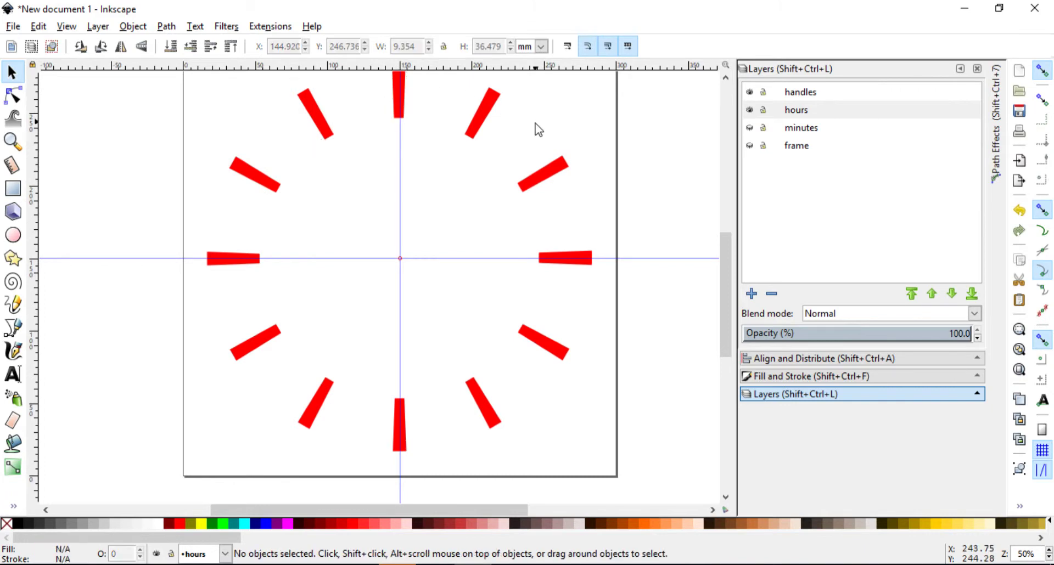
- Group all 13 red bars together with Ctrl+G
drag(636, 113, 344, 360)
right_click(423, 270)
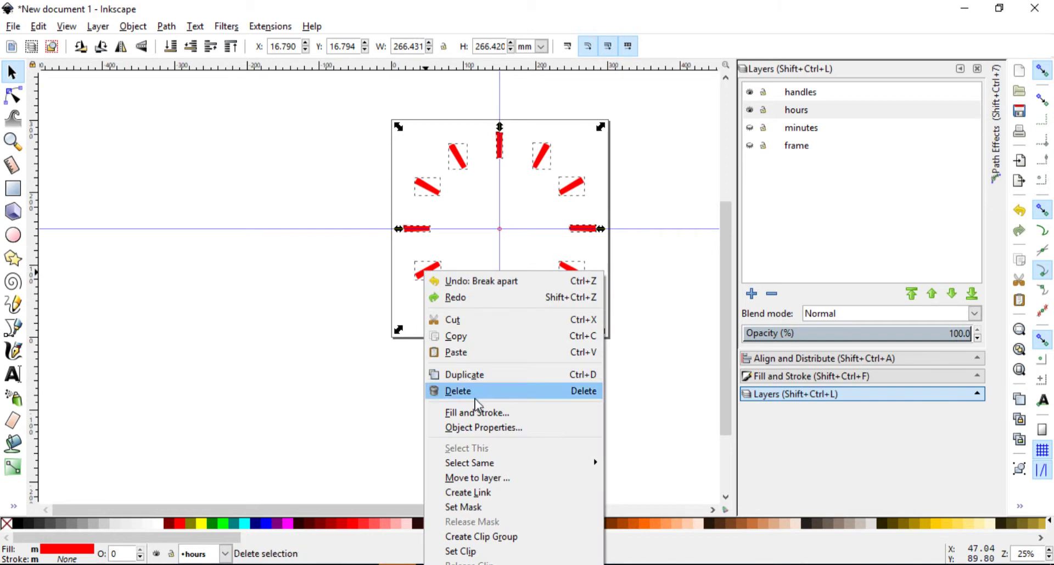
key(Escape)
key(ctrl+g)
click(690, 183)
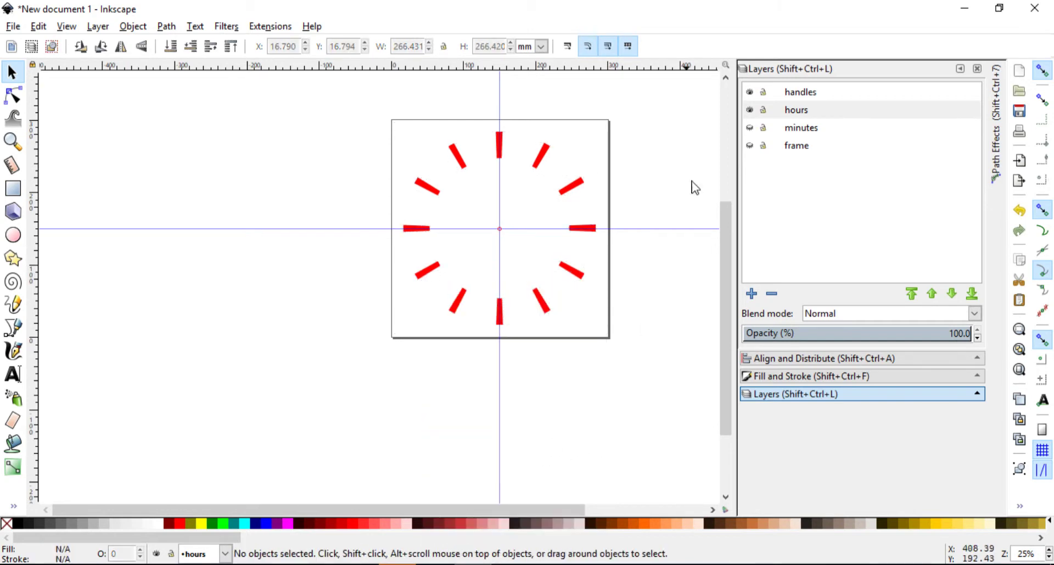
- Make the minutes and frame layers visible again
click(750, 128)
click(750, 145)
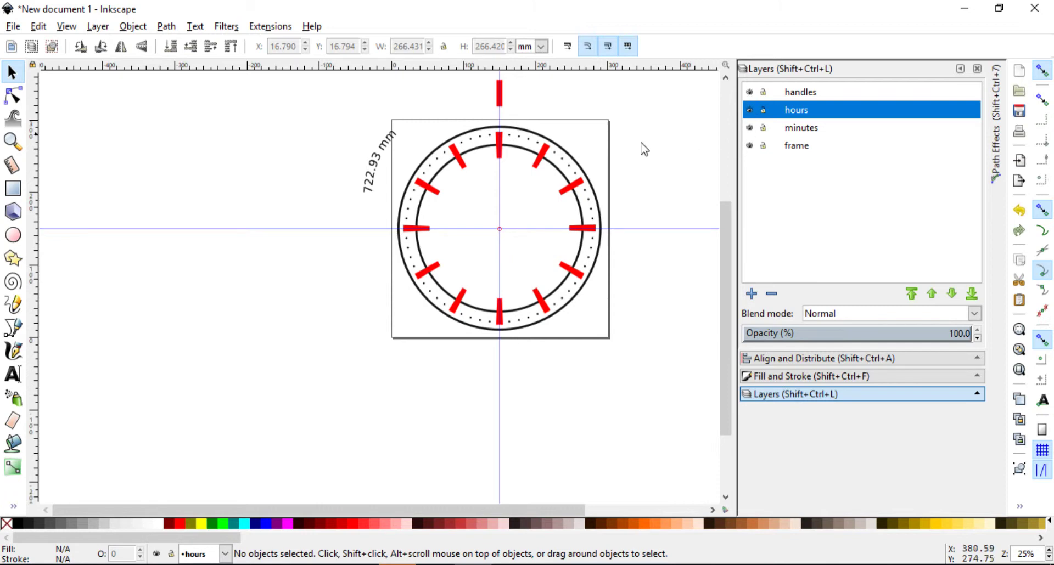
scroll(588, 266, up, 1)
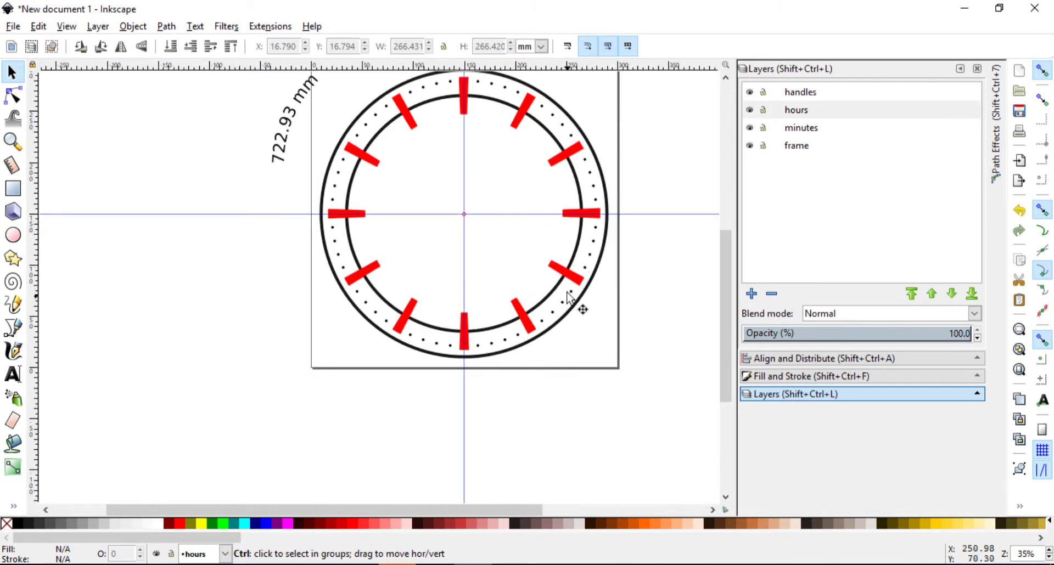
scroll(547, 312, up, 1)
- Delete the inner black ring and the stray red bar above the clock
click(531, 313)
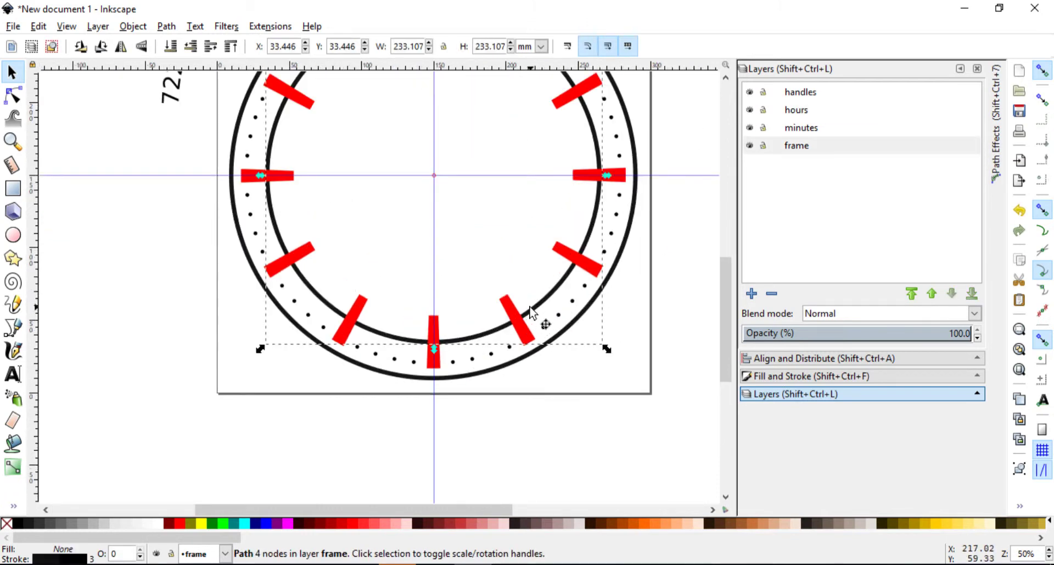
key(Delete)
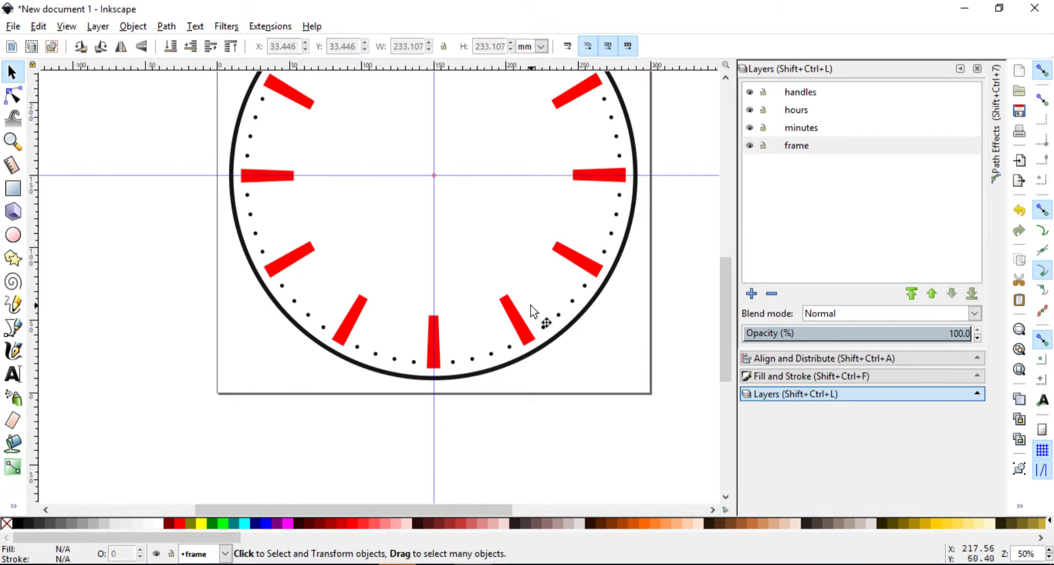
scroll(532, 311, down, 2)
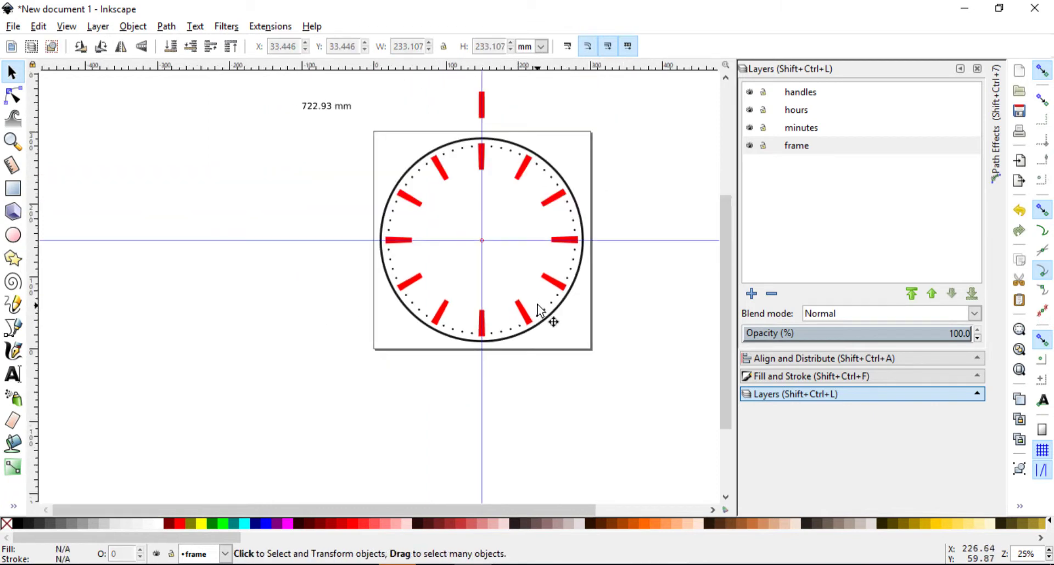
click(482, 104)
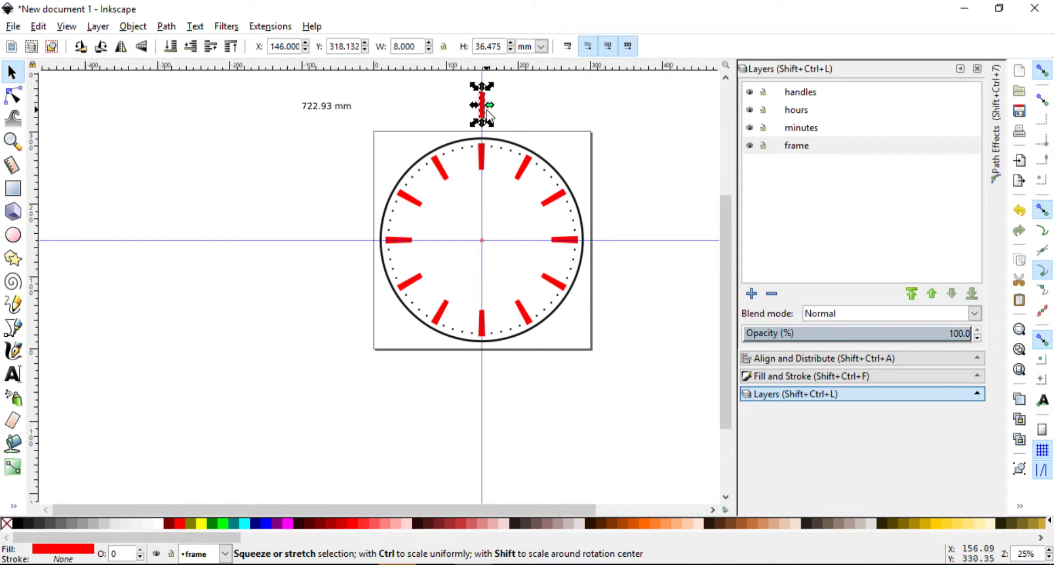
key(Delete)
- Scale the hour-bar group and minute dots down to fit inside the outer ring
click(522, 176)
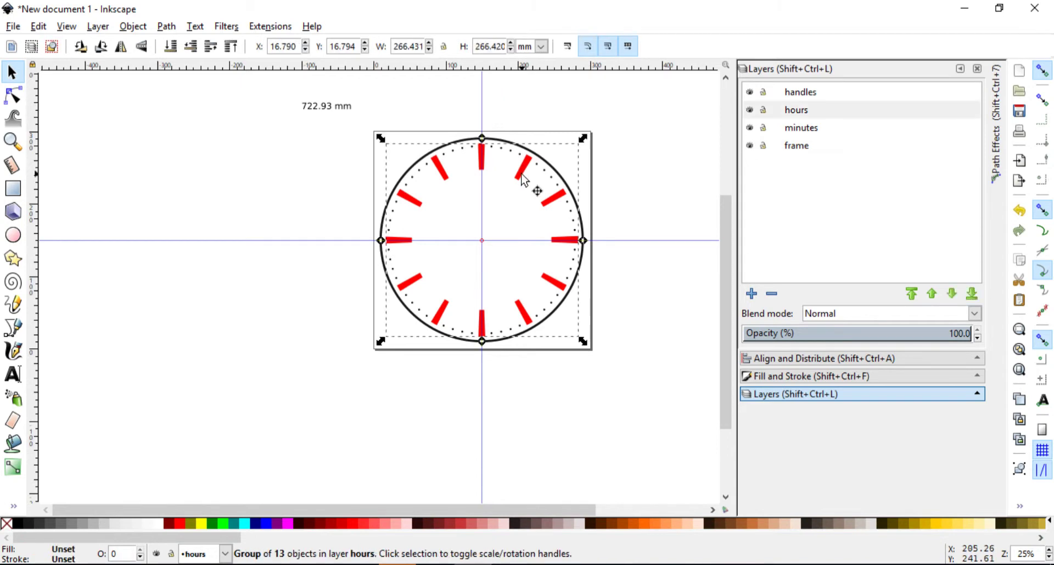
click(581, 143)
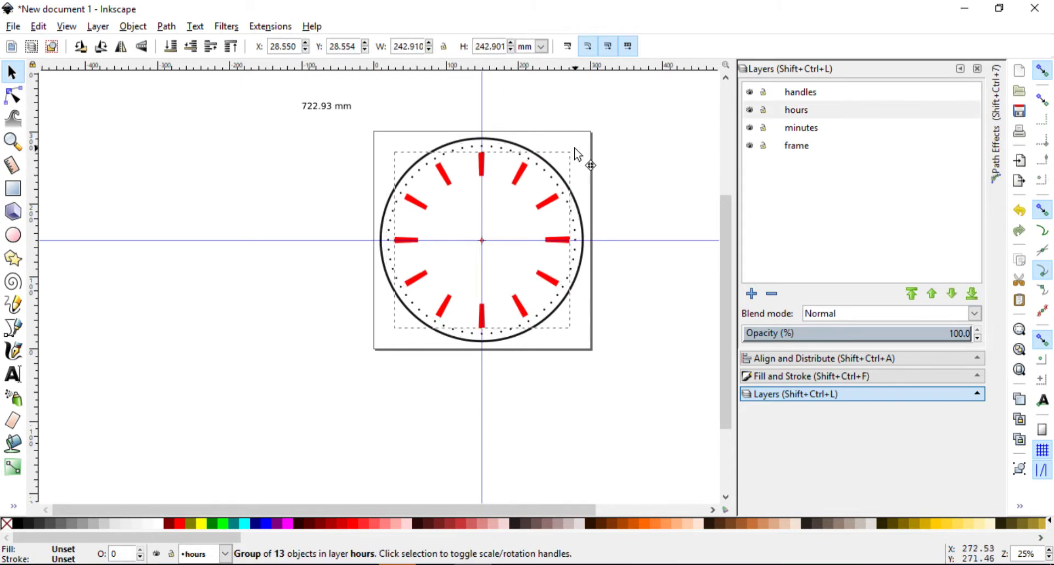
drag(581, 148, 571, 153)
click(544, 174)
click(621, 219)
scroll(613, 259, up, 1)
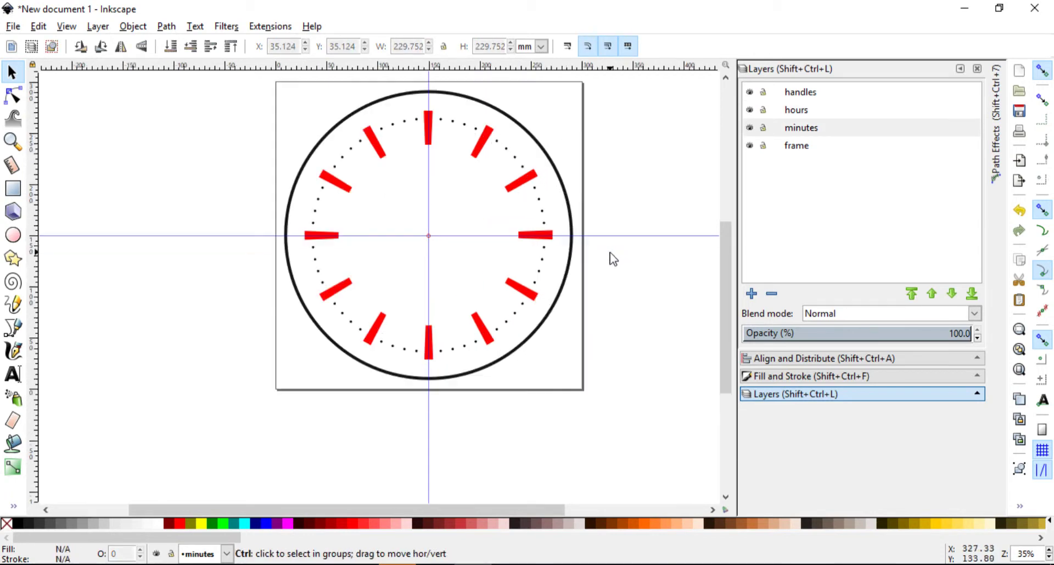
scroll(557, 255, up, 2)
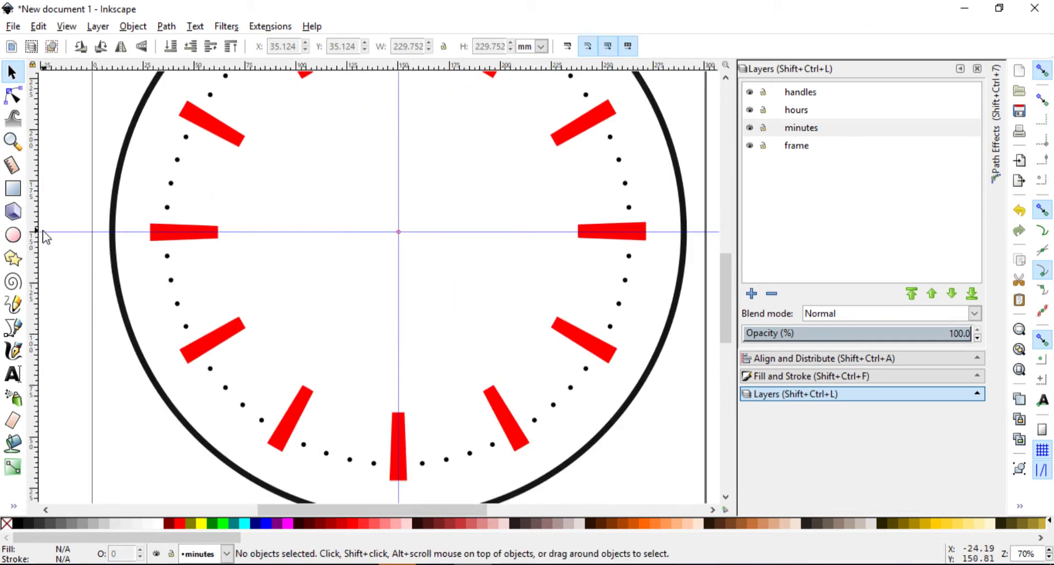
- Zoom the view to check the finished clock face before drawing the hands
scroll(250, 265, up, 3)
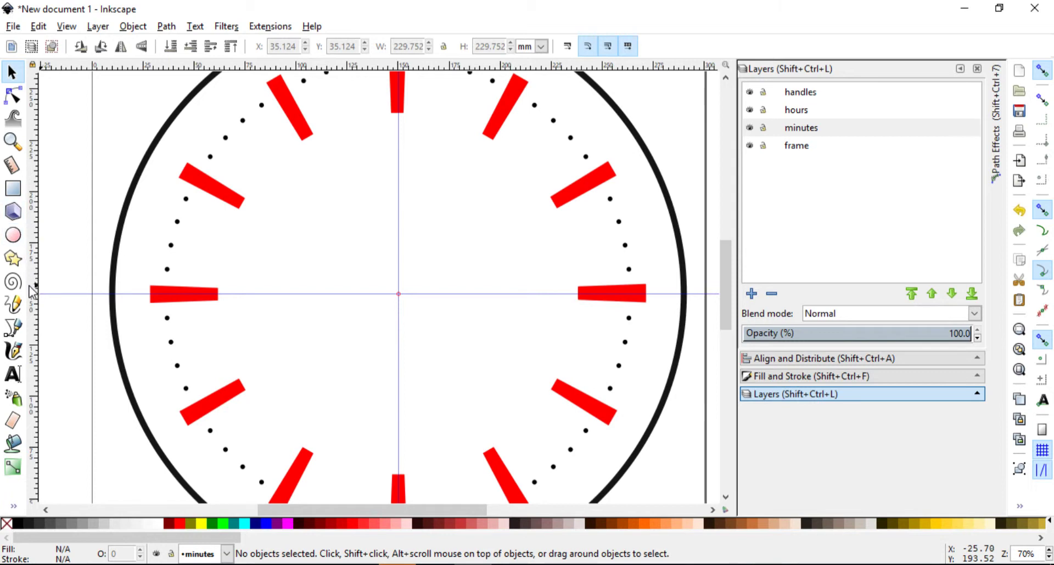
- Draw two straight Bezier lines through the clock centre, one ending near two o'clock
click(13, 329)
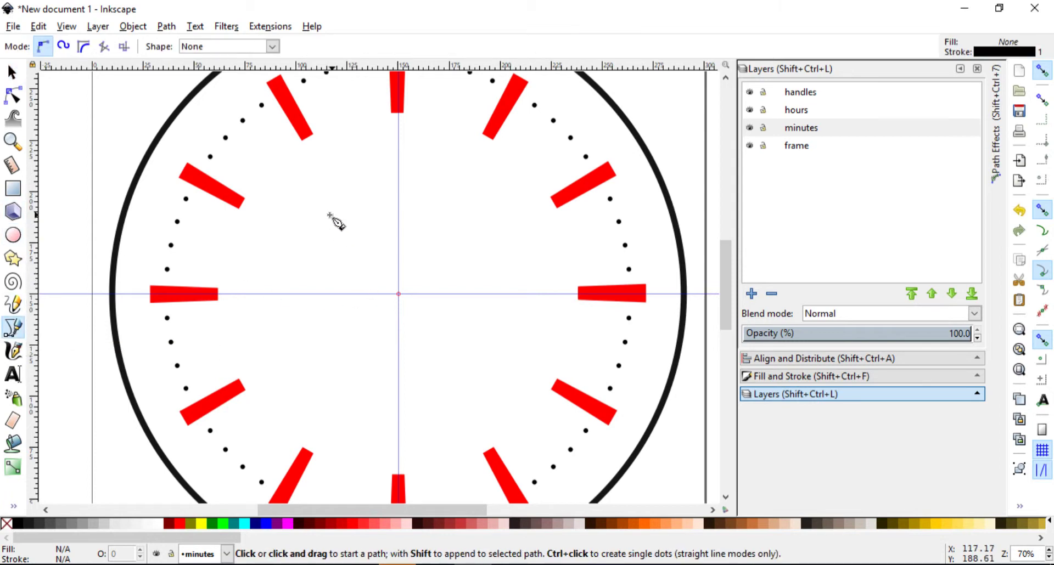
click(286, 223)
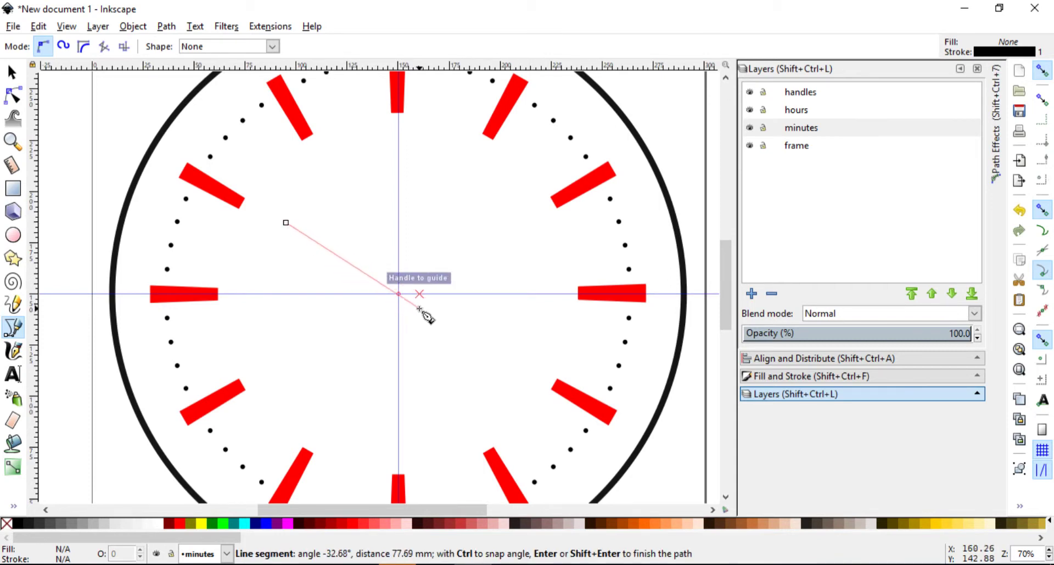
ctrl+scroll(420, 310, up, 2)
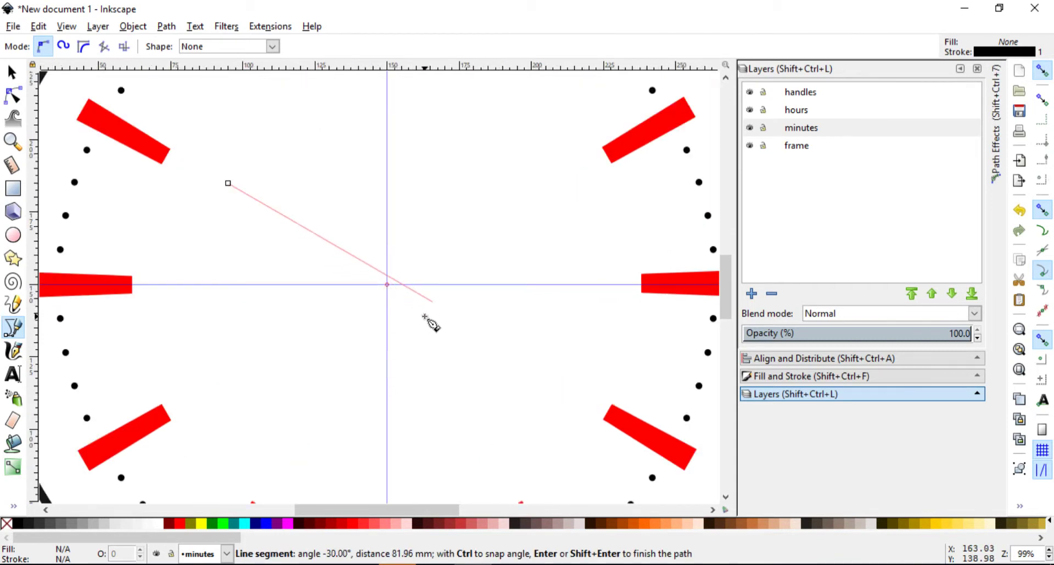
click(423, 301)
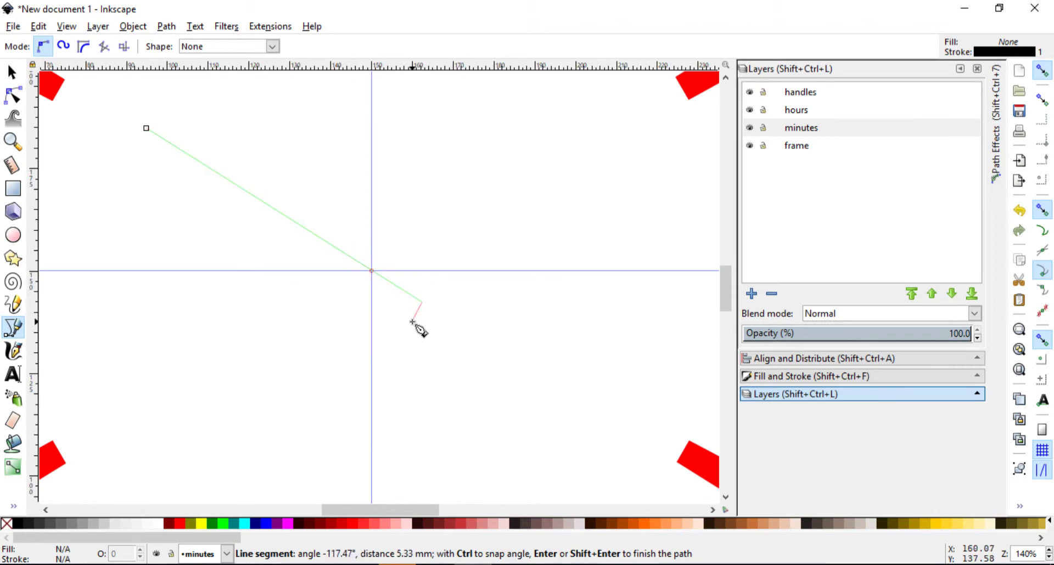
key(Return)
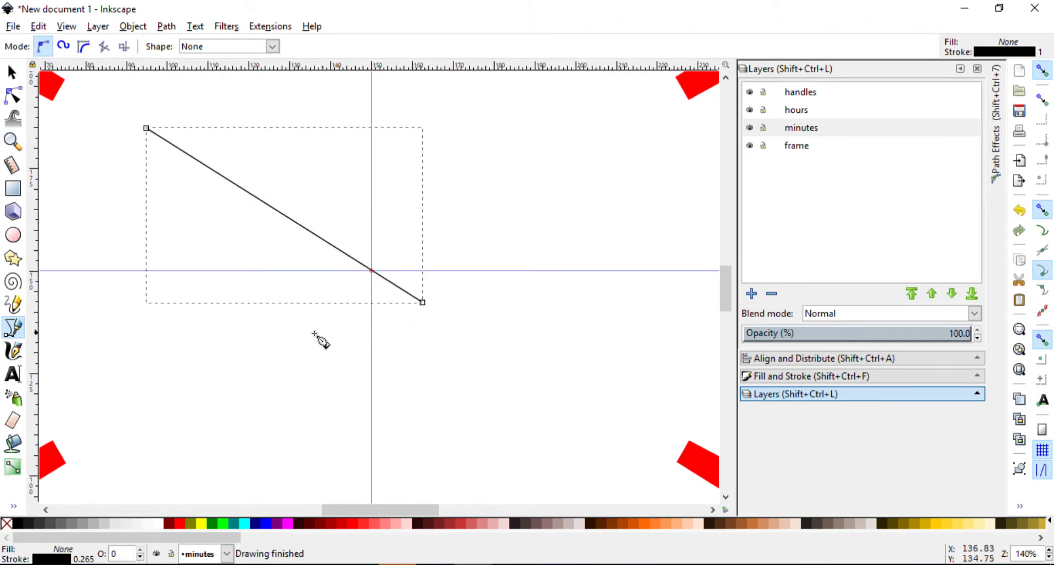
click(315, 303)
ctrl+scroll(516, 214, down, 1)
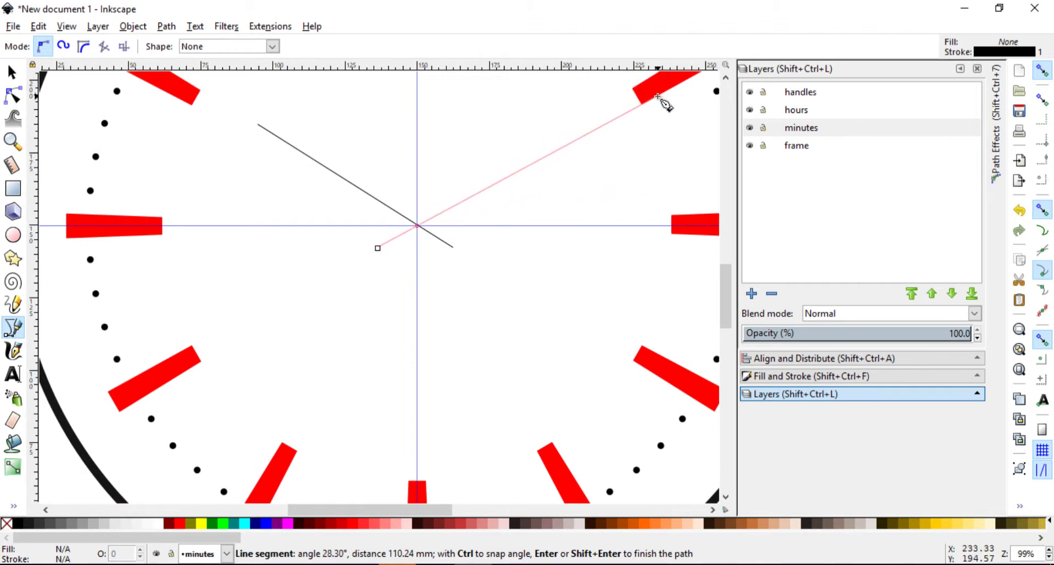
double_click(659, 97)
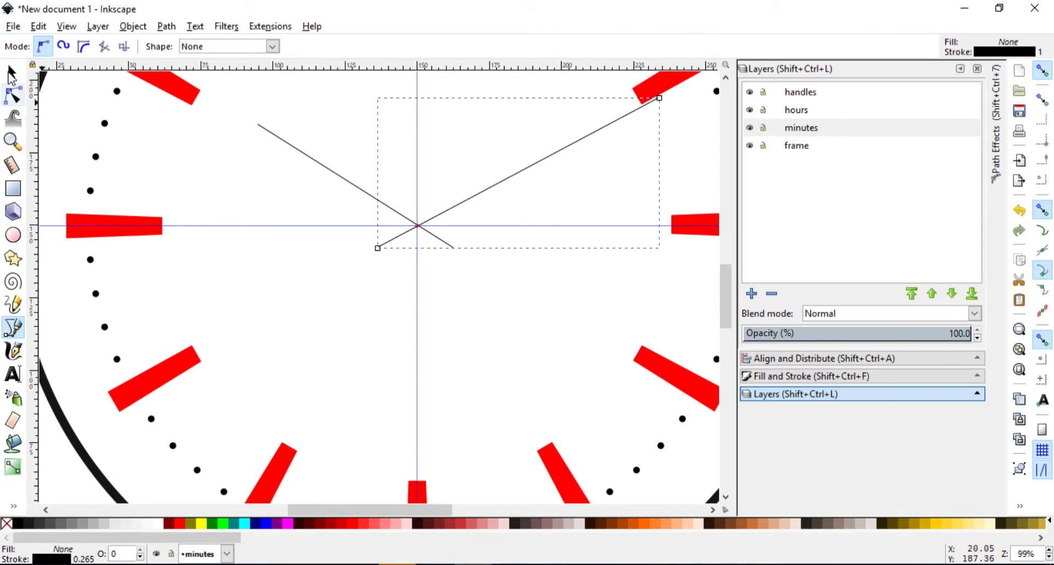
- Give the long hand stroke width 4 and the short hand stroke width 8
click(12, 72)
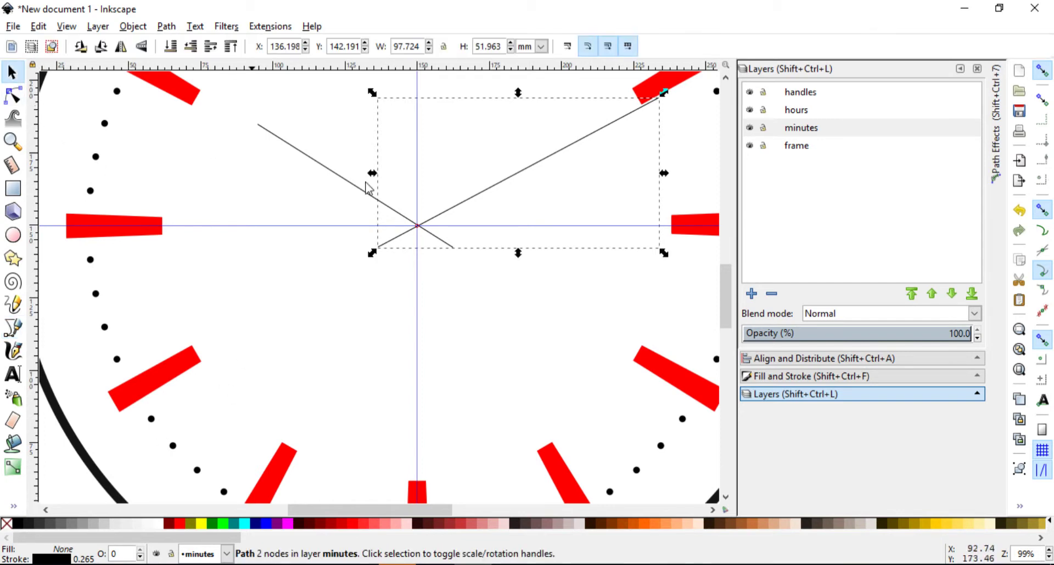
right_click(89, 559)
click(116, 438)
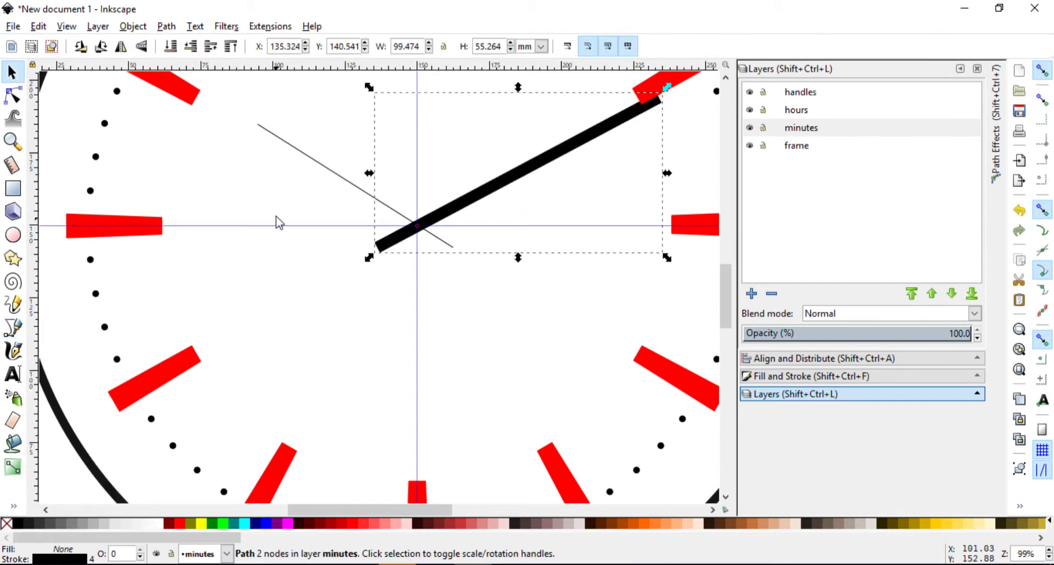
click(344, 175)
click(337, 175)
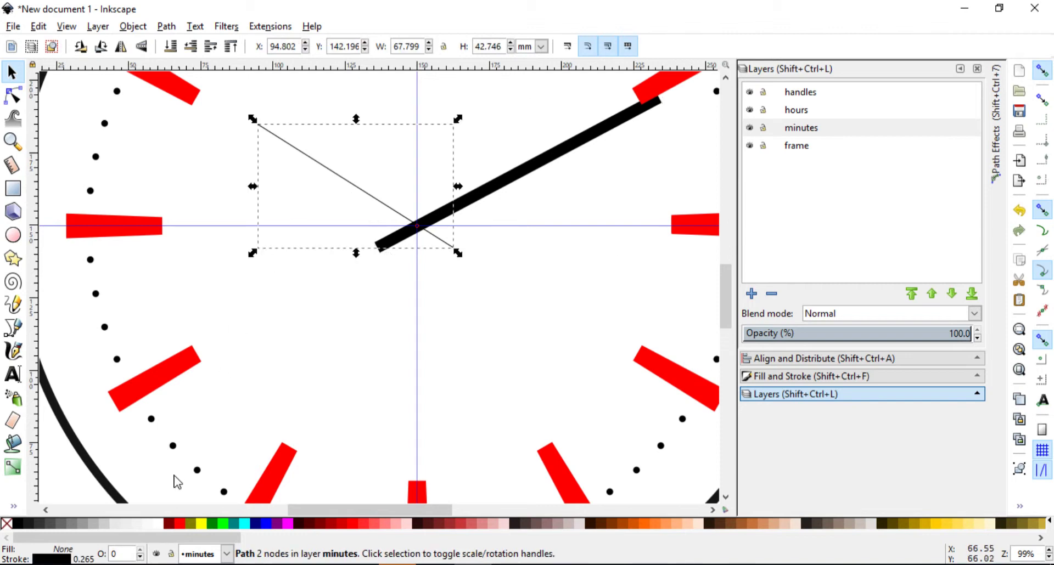
right_click(89, 559)
click(115, 407)
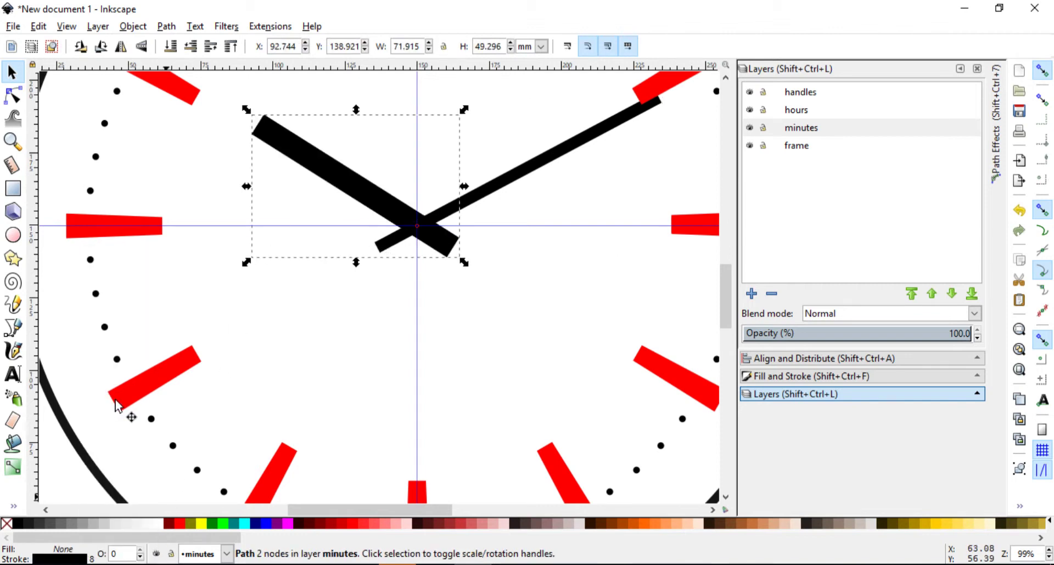
click(420, 336)
key(5)
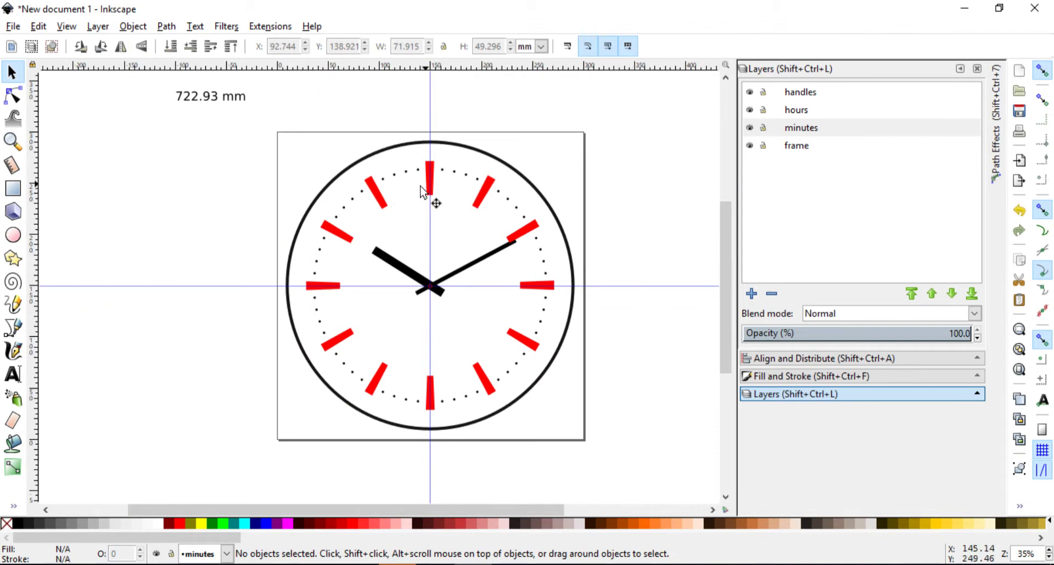
- Convert the outer frame circle into a path with Object to Path
click(383, 194)
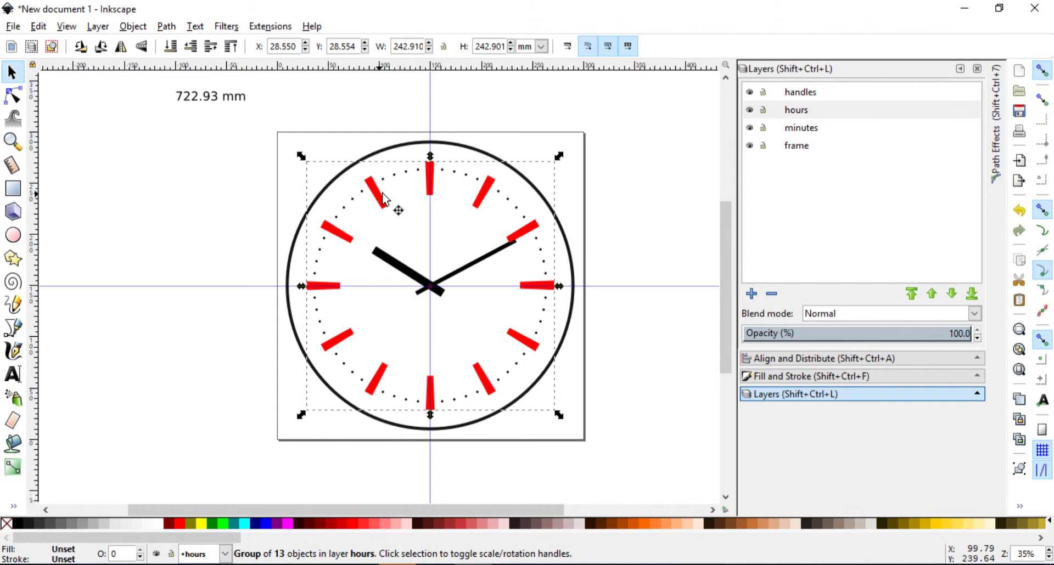
click(395, 146)
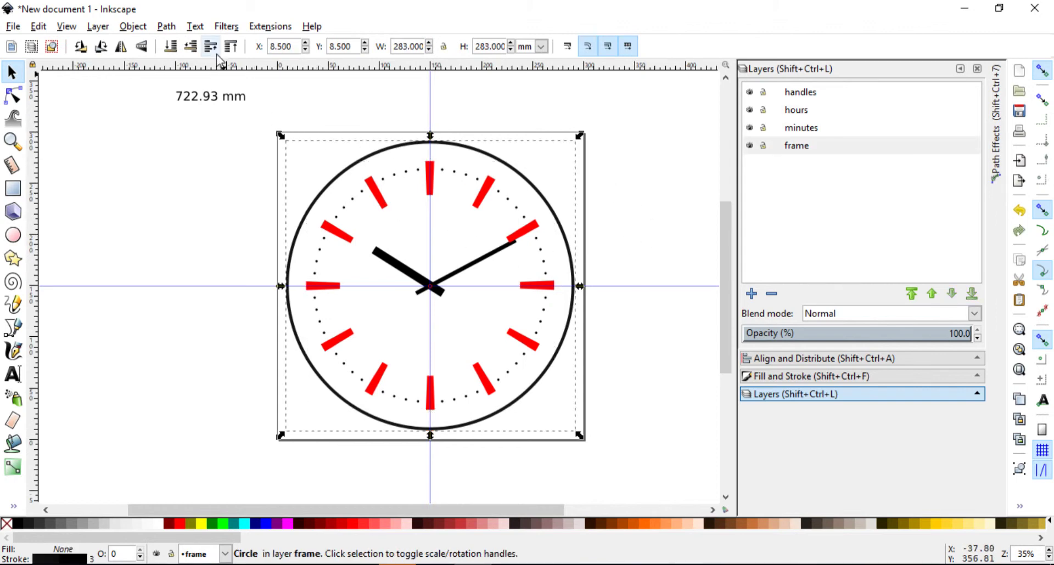
click(166, 26)
click(208, 43)
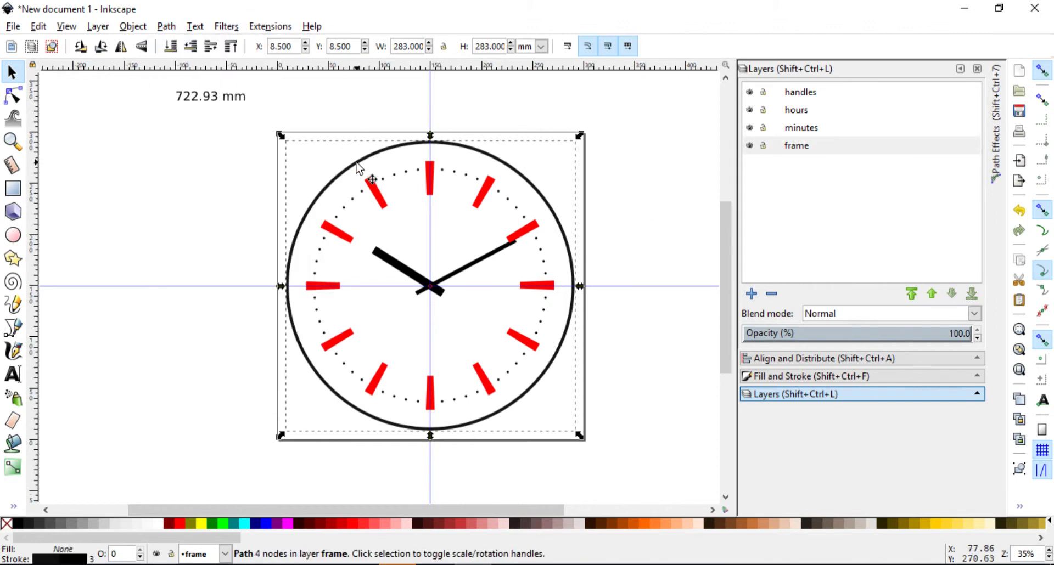
- Drag the frame's top node with the Node tool, then undo the move
key(n)
mouse_move(430, 143)
mouse_down()
mouse_move(476, 119)
mouse_move(422, 99)
mouse_move(490, 74)
mouse_move(421, 120)
mouse_move(460, 146)
mouse_move(419, 147)
mouse_move(430, 142)
mouse_up()
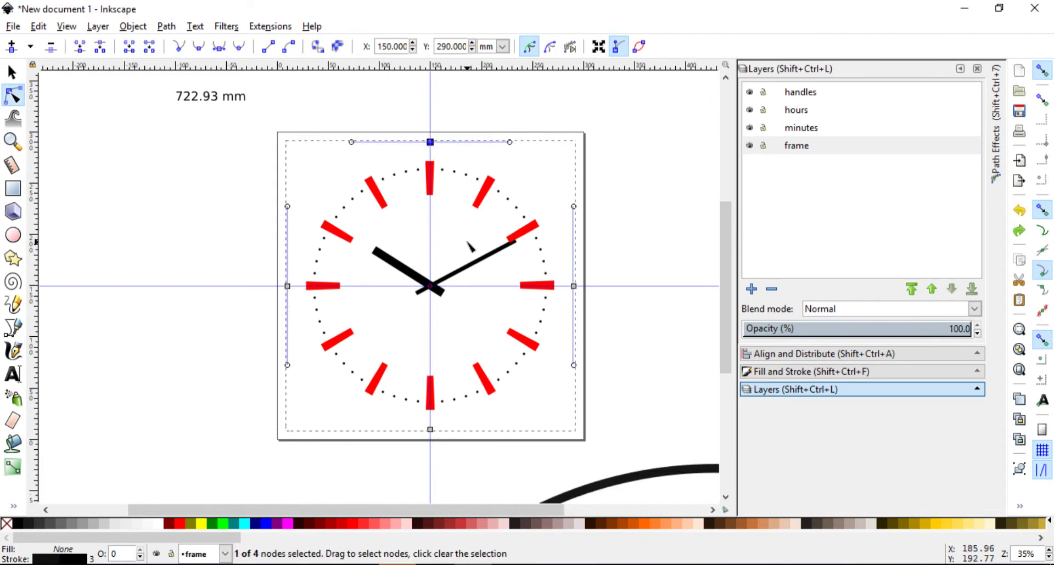
key(ctrl+z)
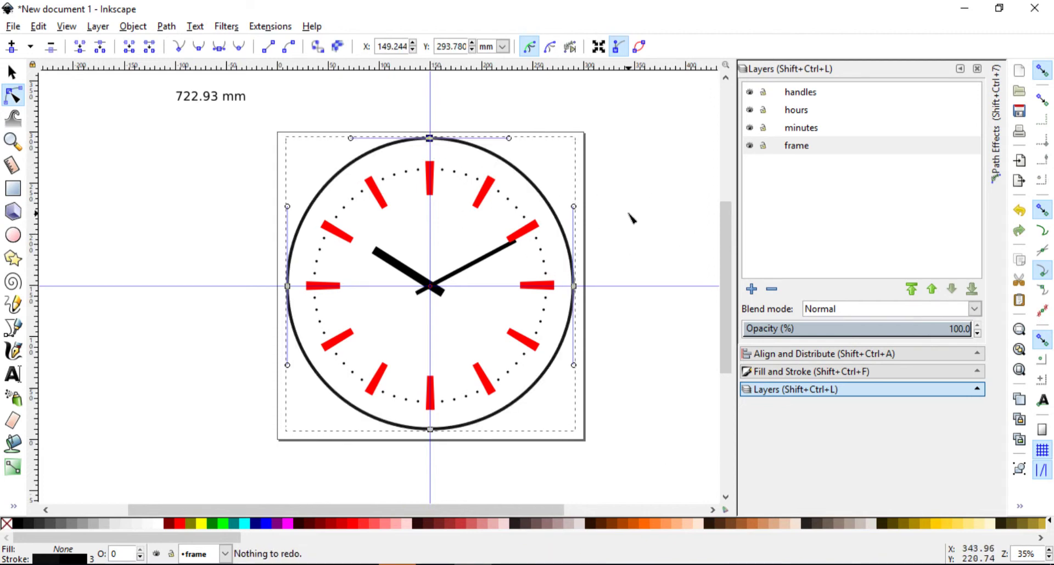
click(631, 219)
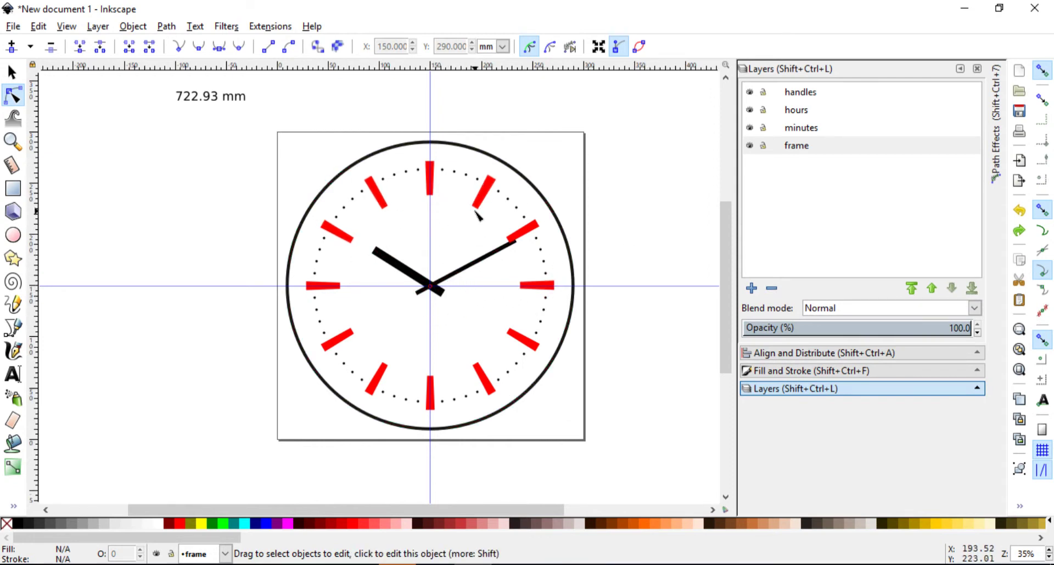
click(429, 187)
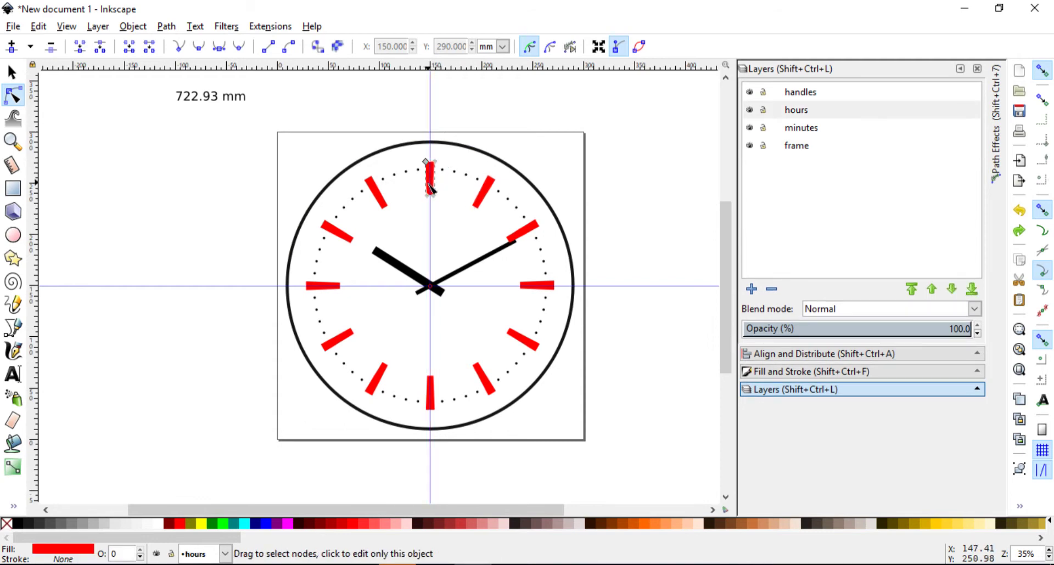
scroll(415, 228, up, 2)
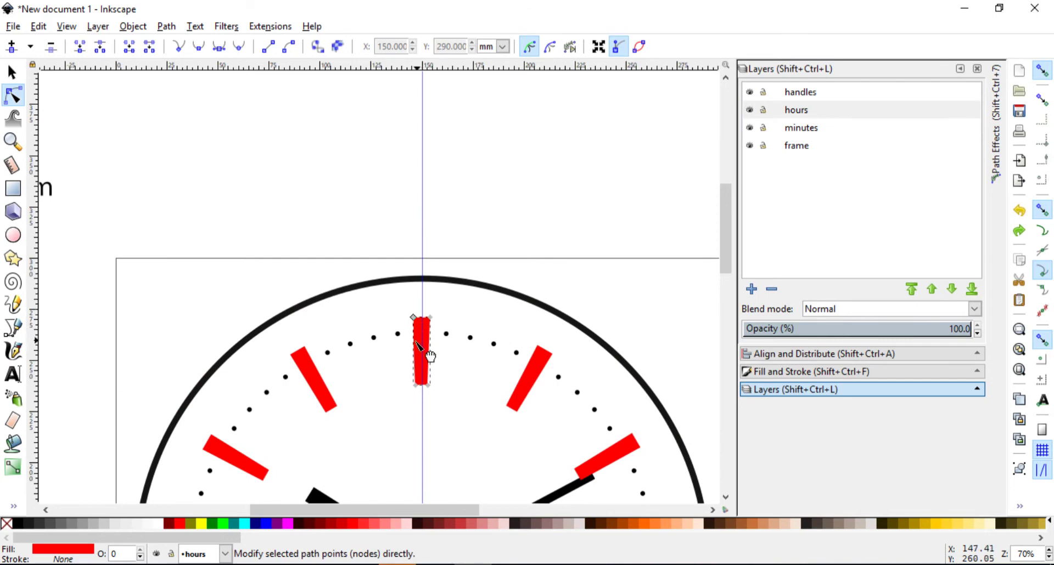
click(404, 151)
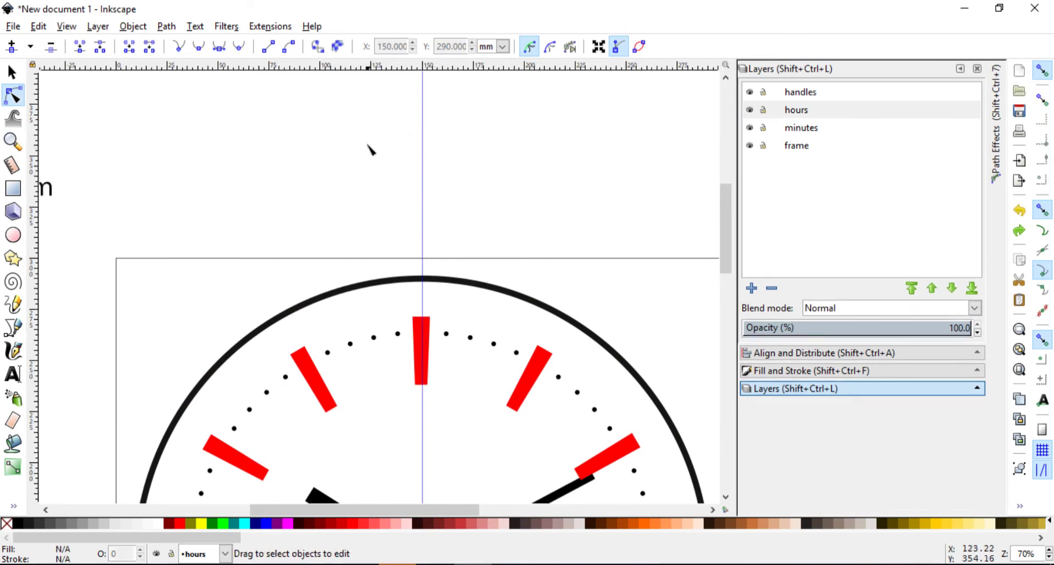
click(12, 329)
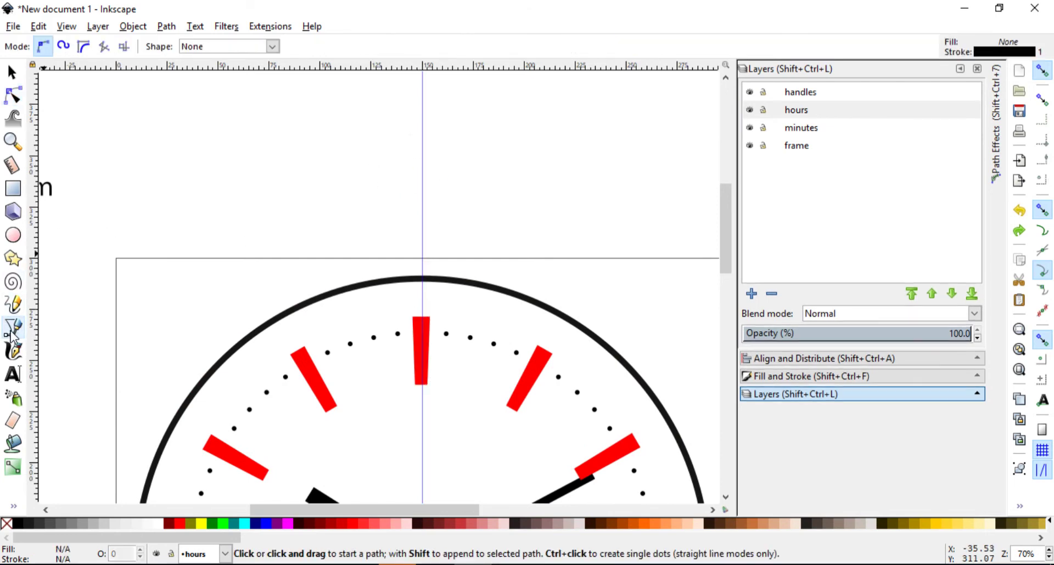
click(11, 181)
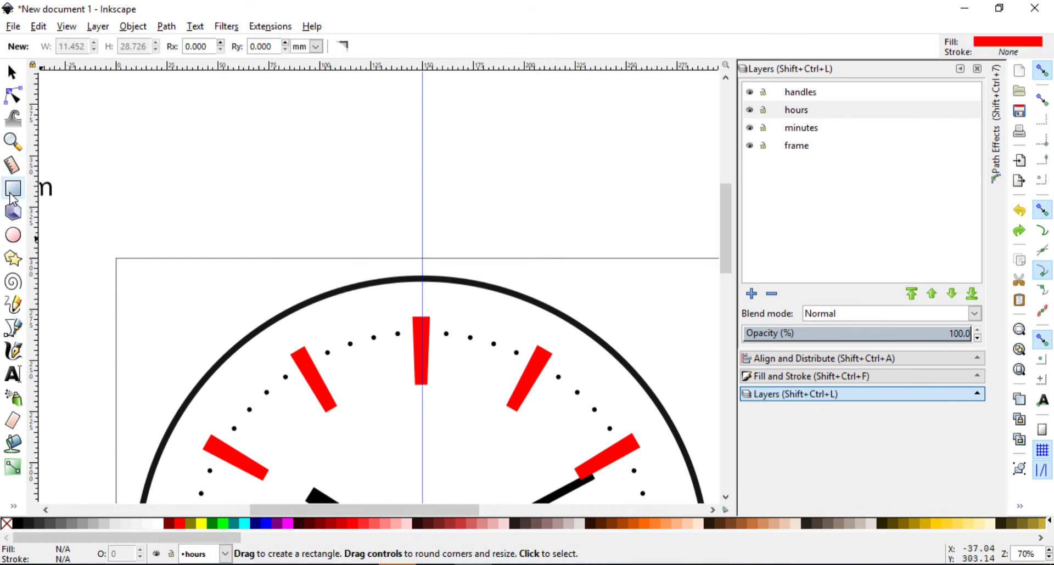
click(16, 328)
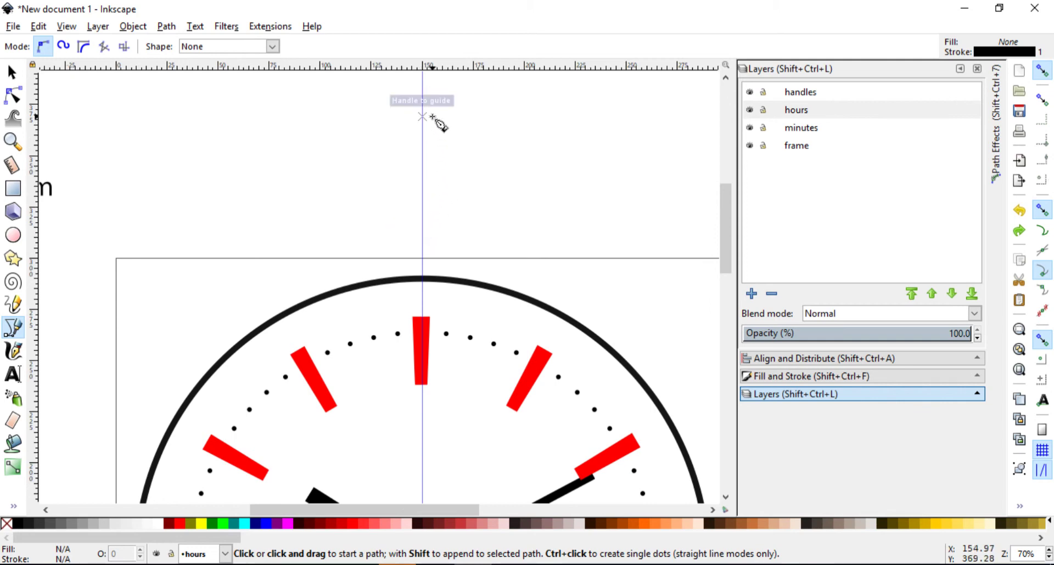
ctrl+scroll(467, 197, down, 3)
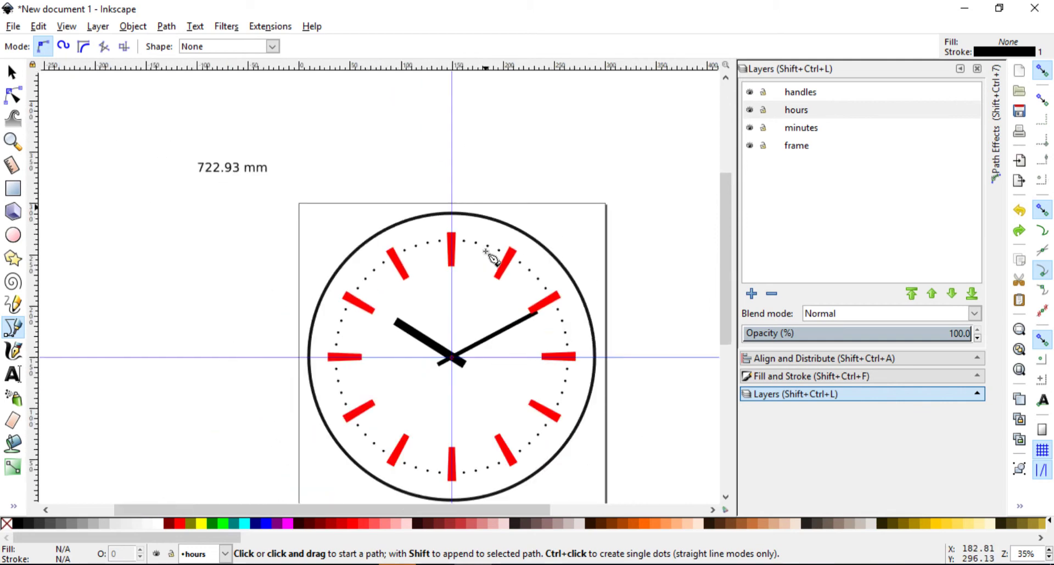